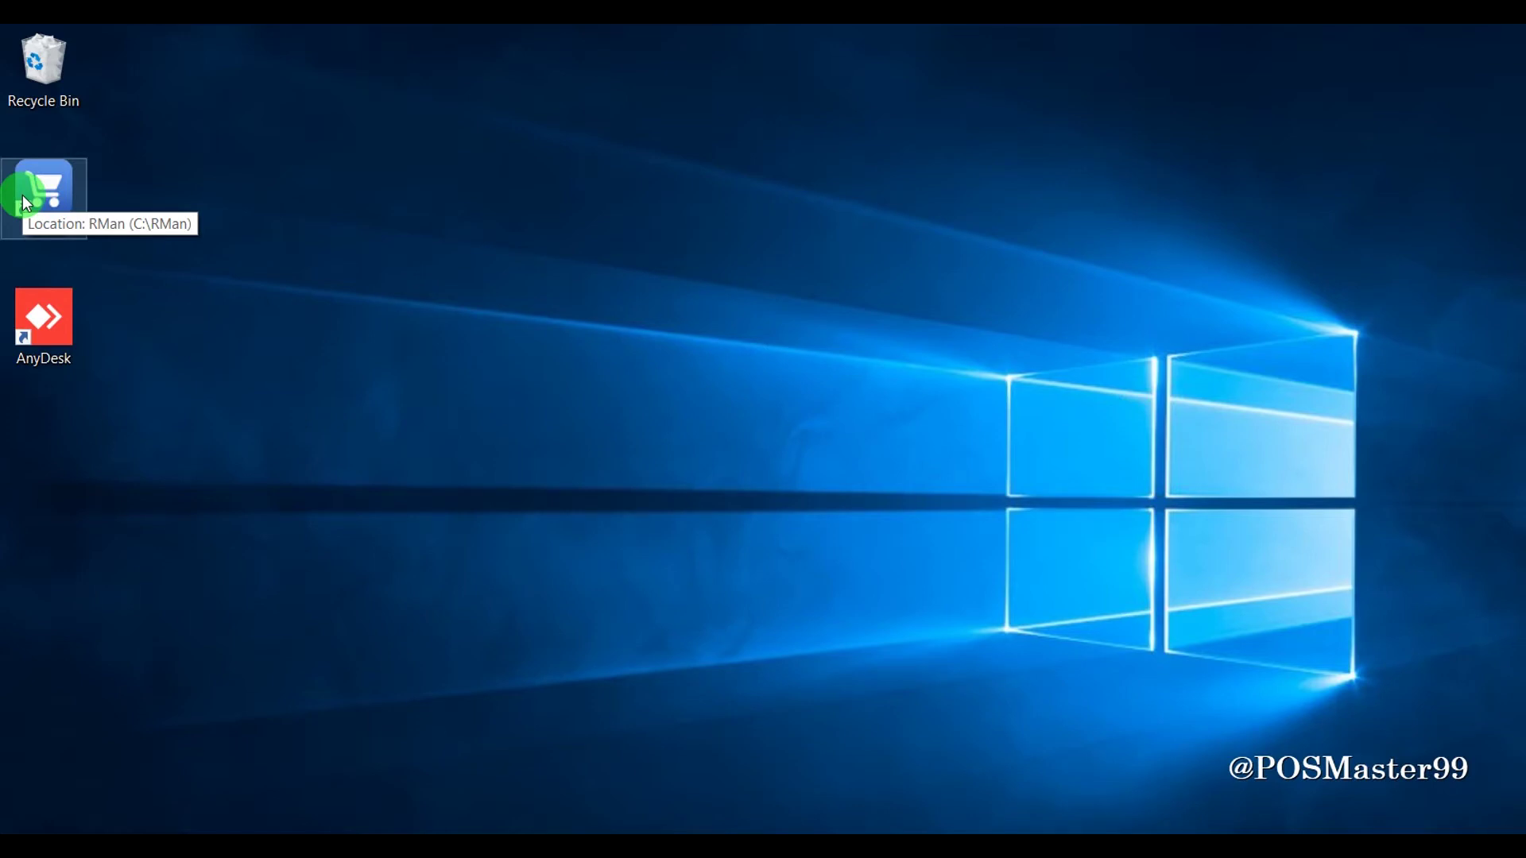
Step: Start Retail Man, continue with the evaluation version, and open the Chart of Accounts
{"action": "double_click", "coordinate": [26, 204]}
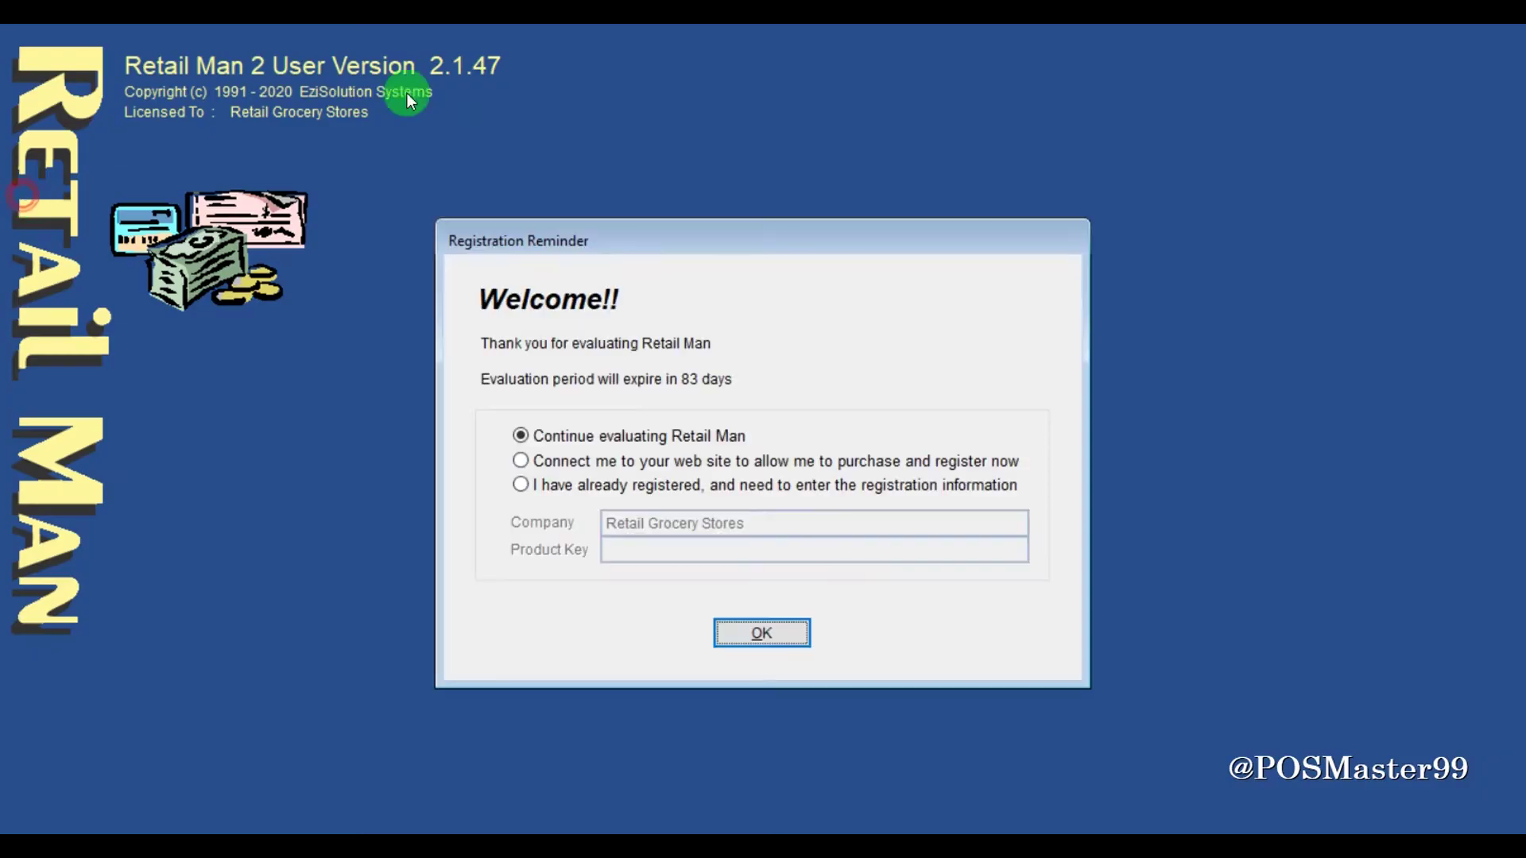
{"action": "left_click", "coordinate": [757, 632]}
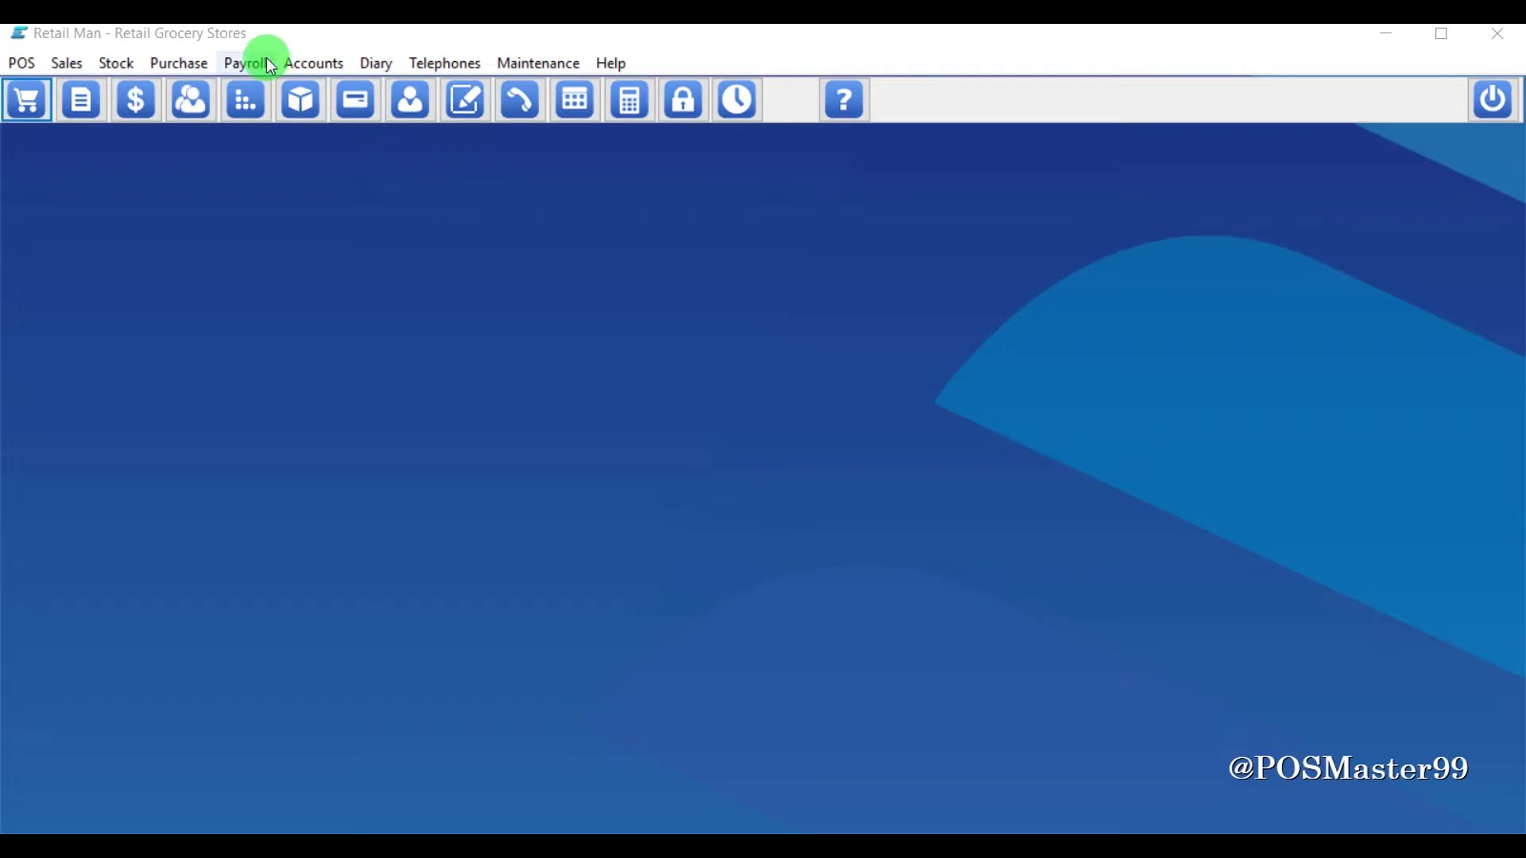
{"action": "left_click", "coordinate": [299, 63]}
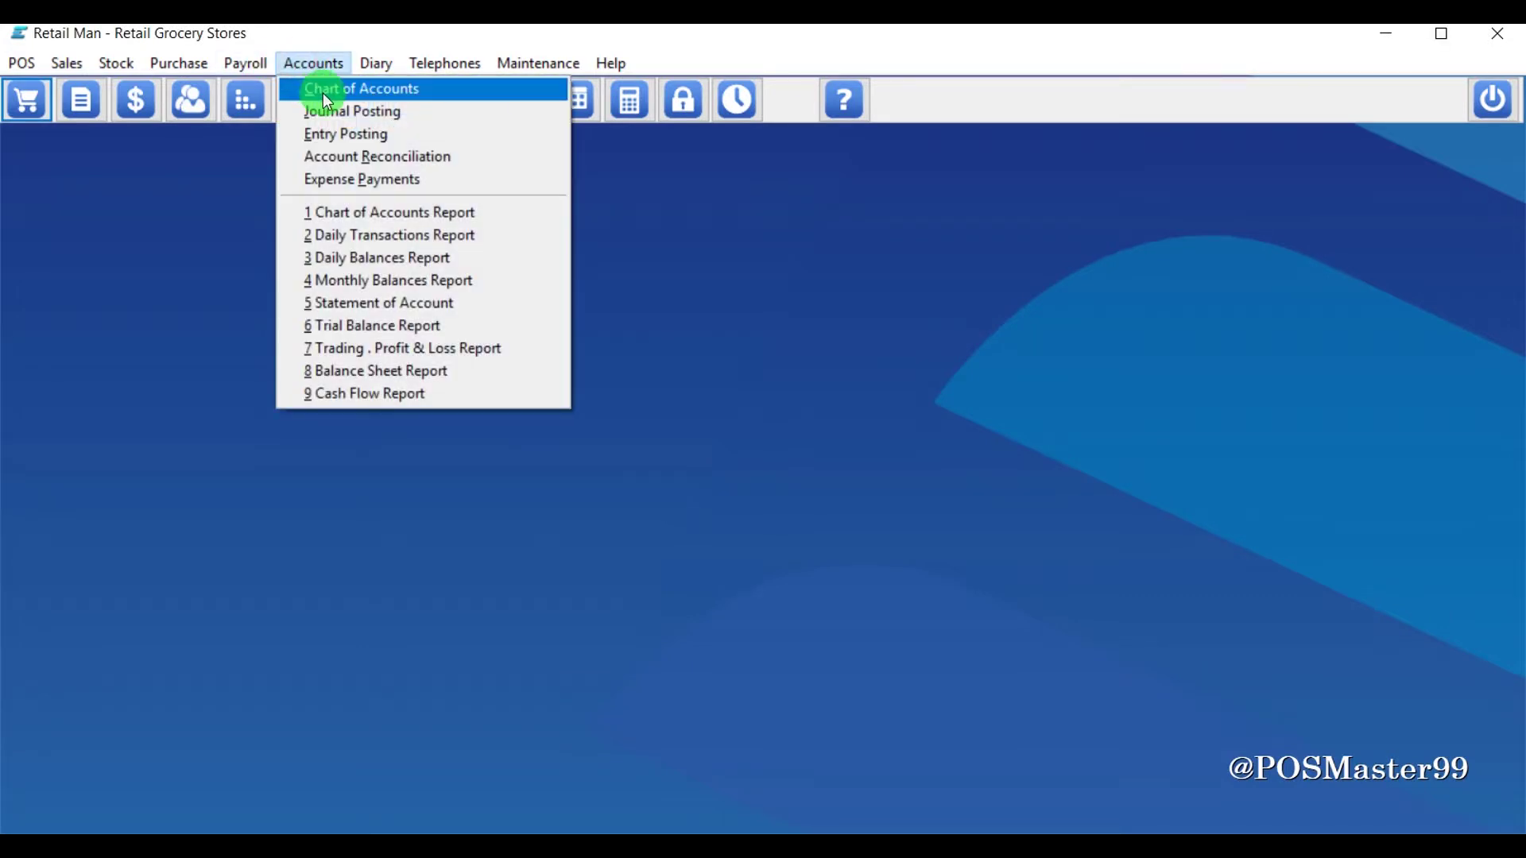
{"action": "left_click", "coordinate": [323, 91]}
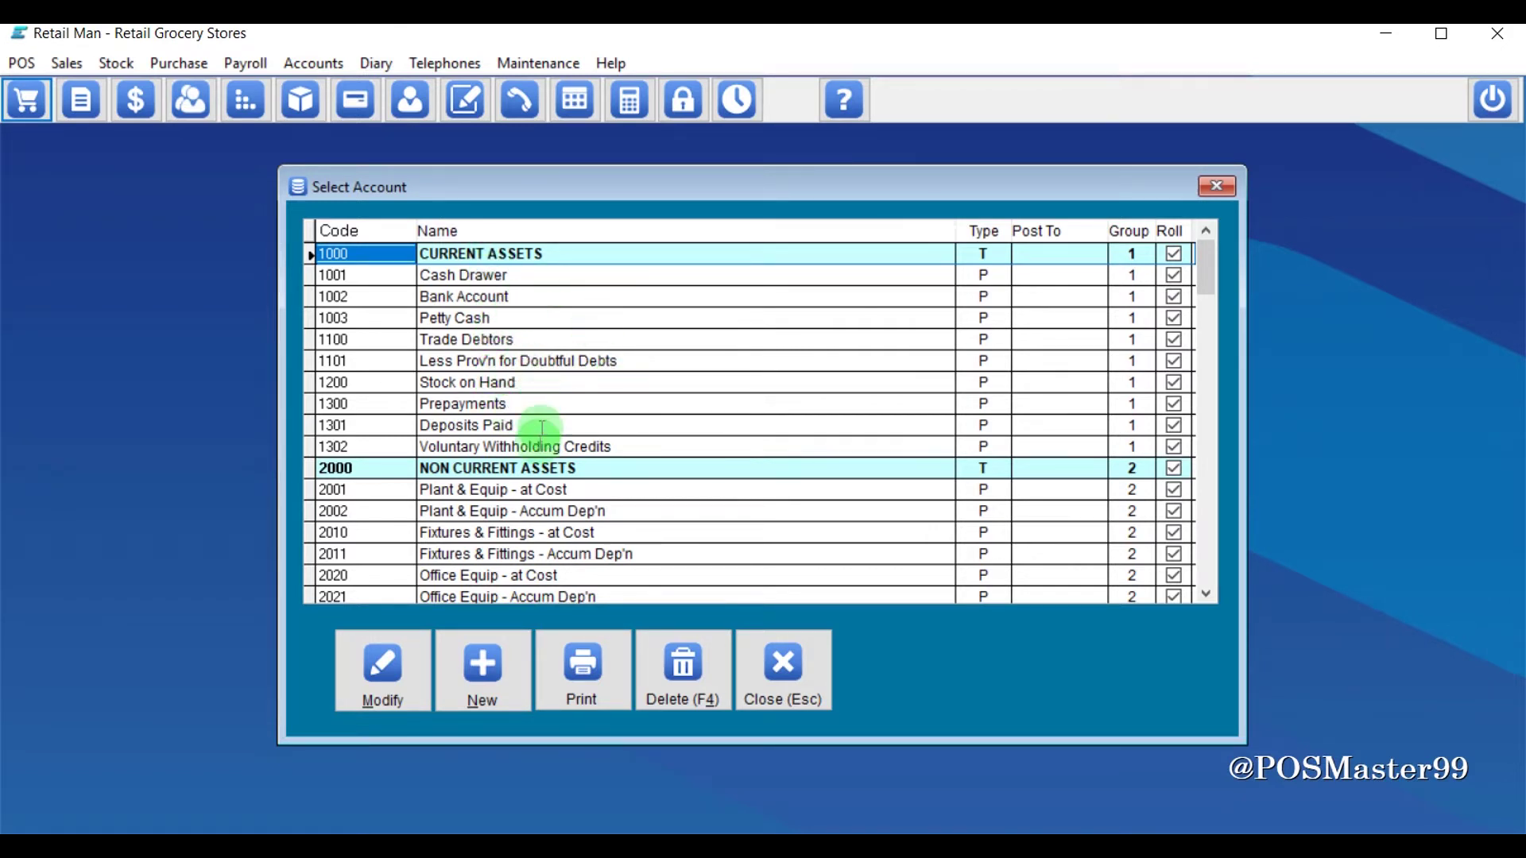
Step: Examine the accounts under CURRENT ASSETS and their account types in the chart of accounts
{"action": "left_click", "coordinate": [466, 297]}
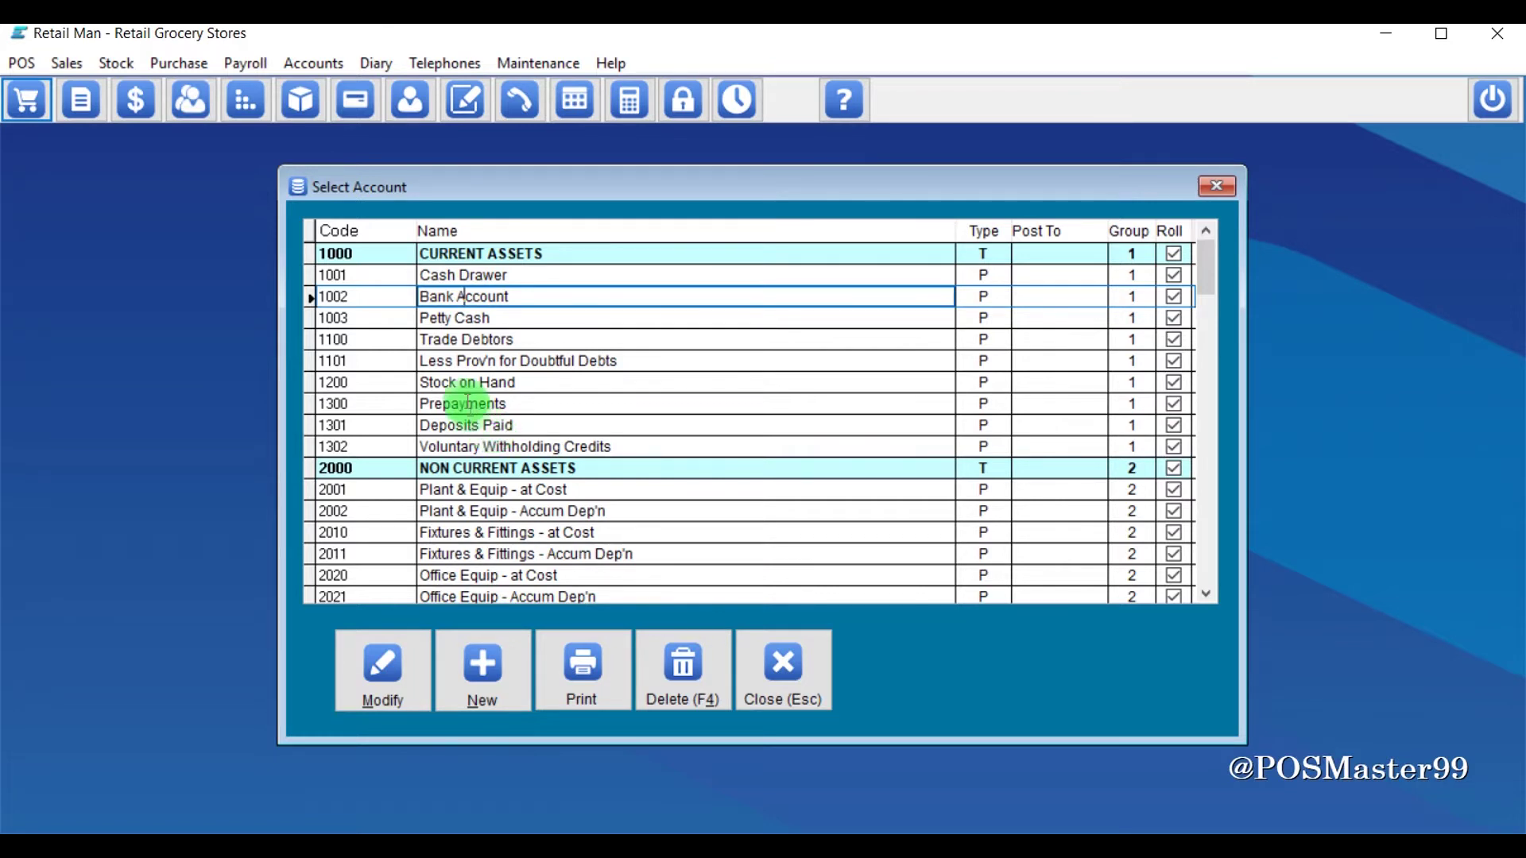
{"action": "left_click", "coordinate": [500, 275]}
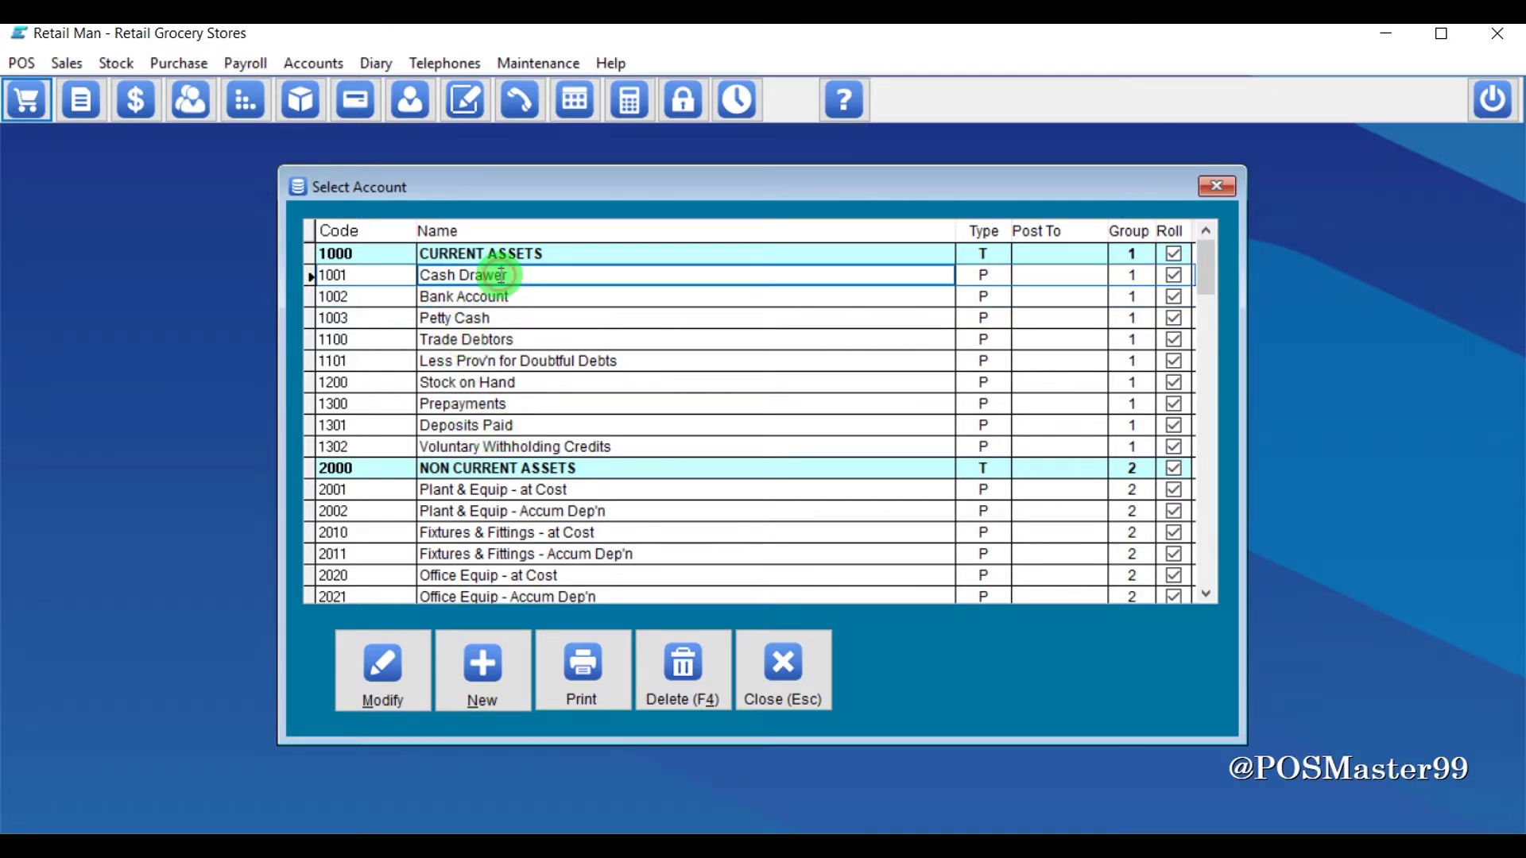
{"action": "left_click", "coordinate": [500, 299]}
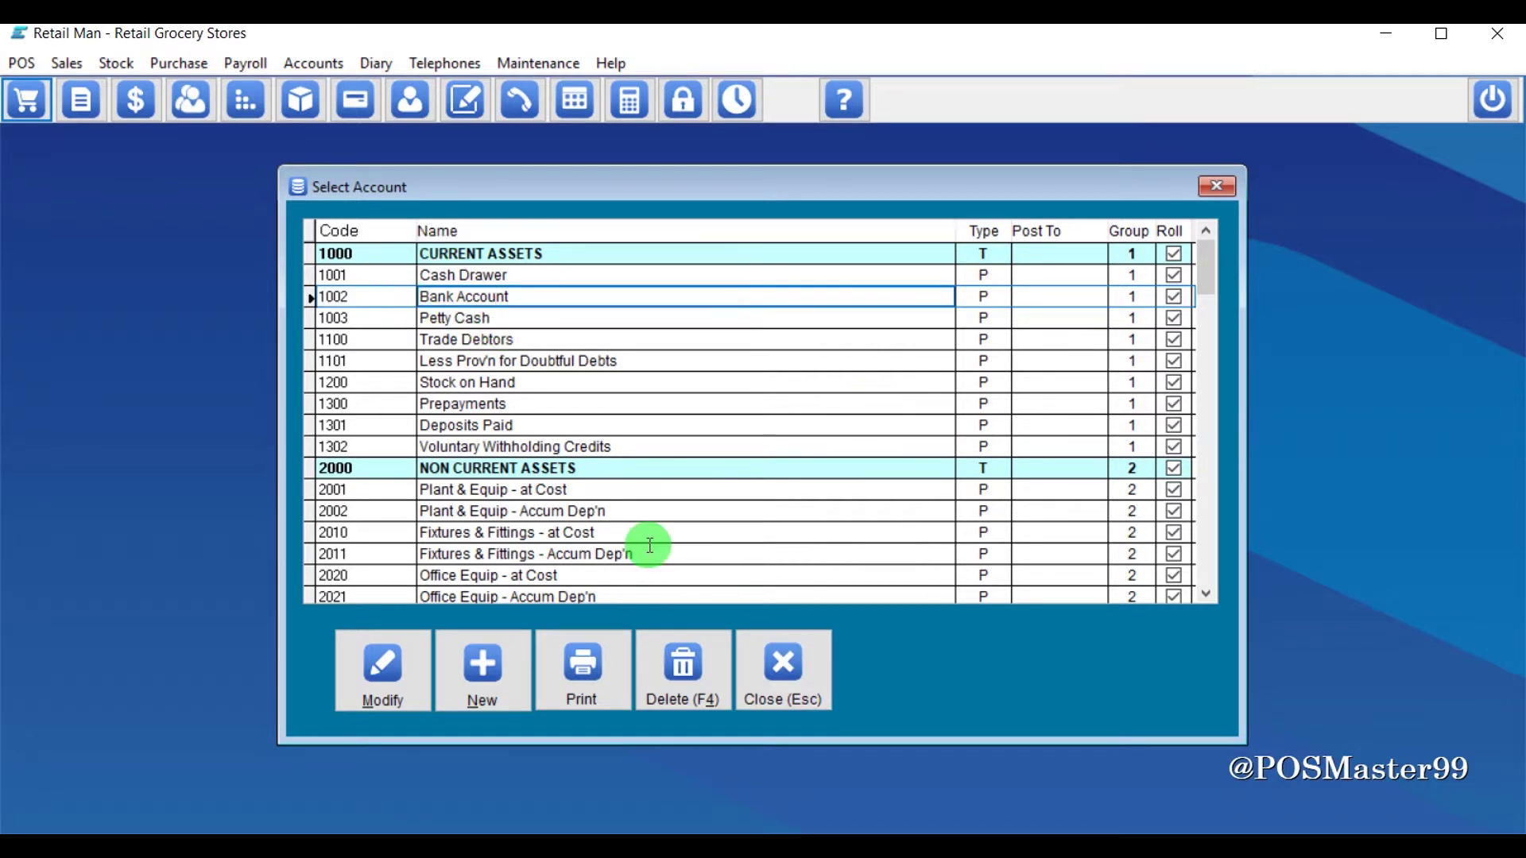
{"action": "left_click", "coordinate": [443, 255]}
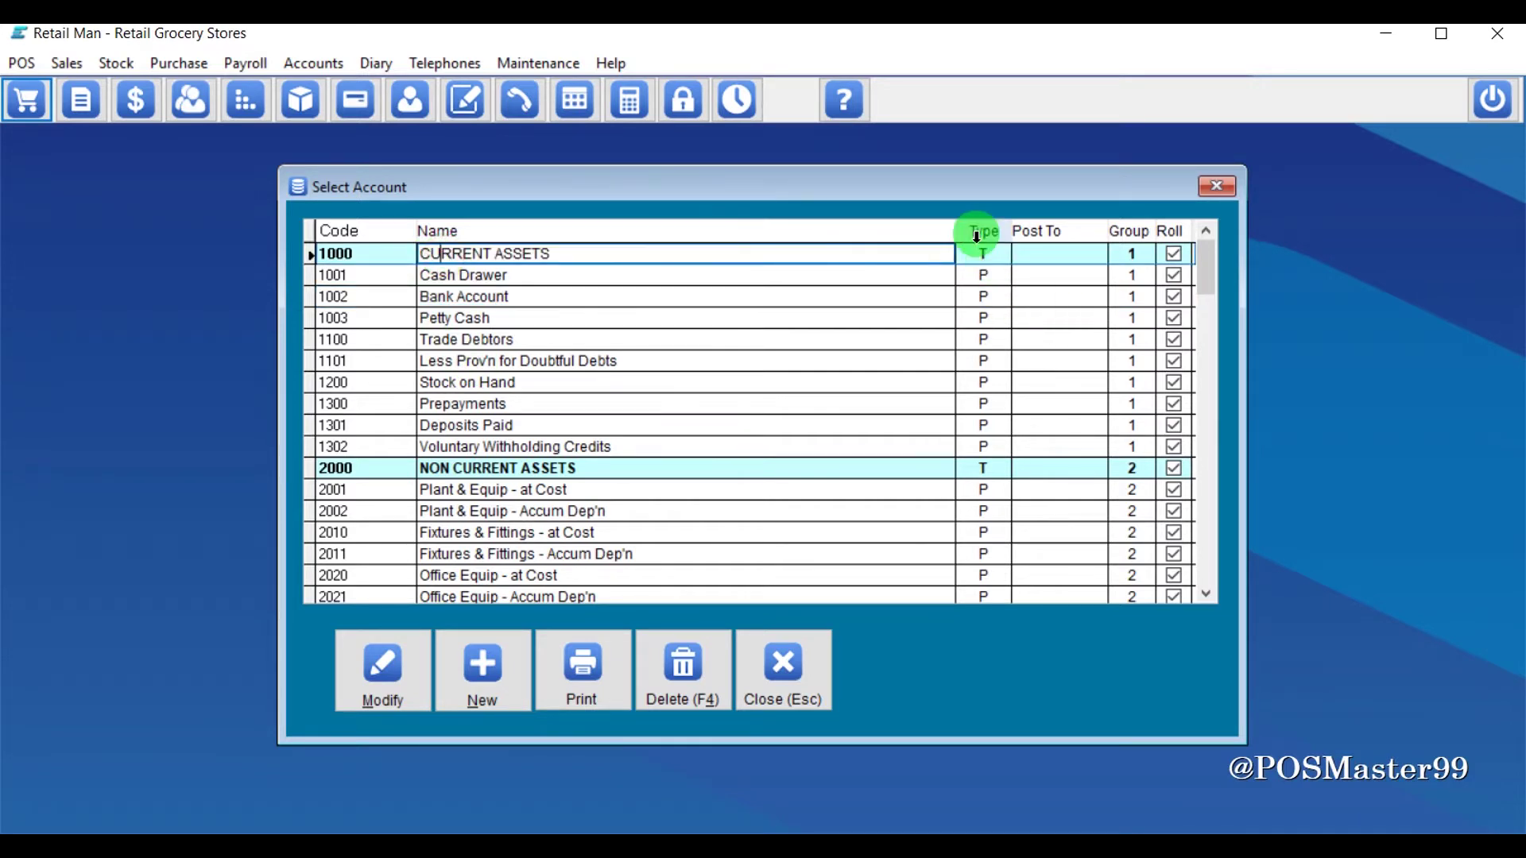
{"action": "left_click", "coordinate": [570, 285]}
{"action": "left_click", "coordinate": [573, 337]}
{"action": "left_click", "coordinate": [990, 318]}
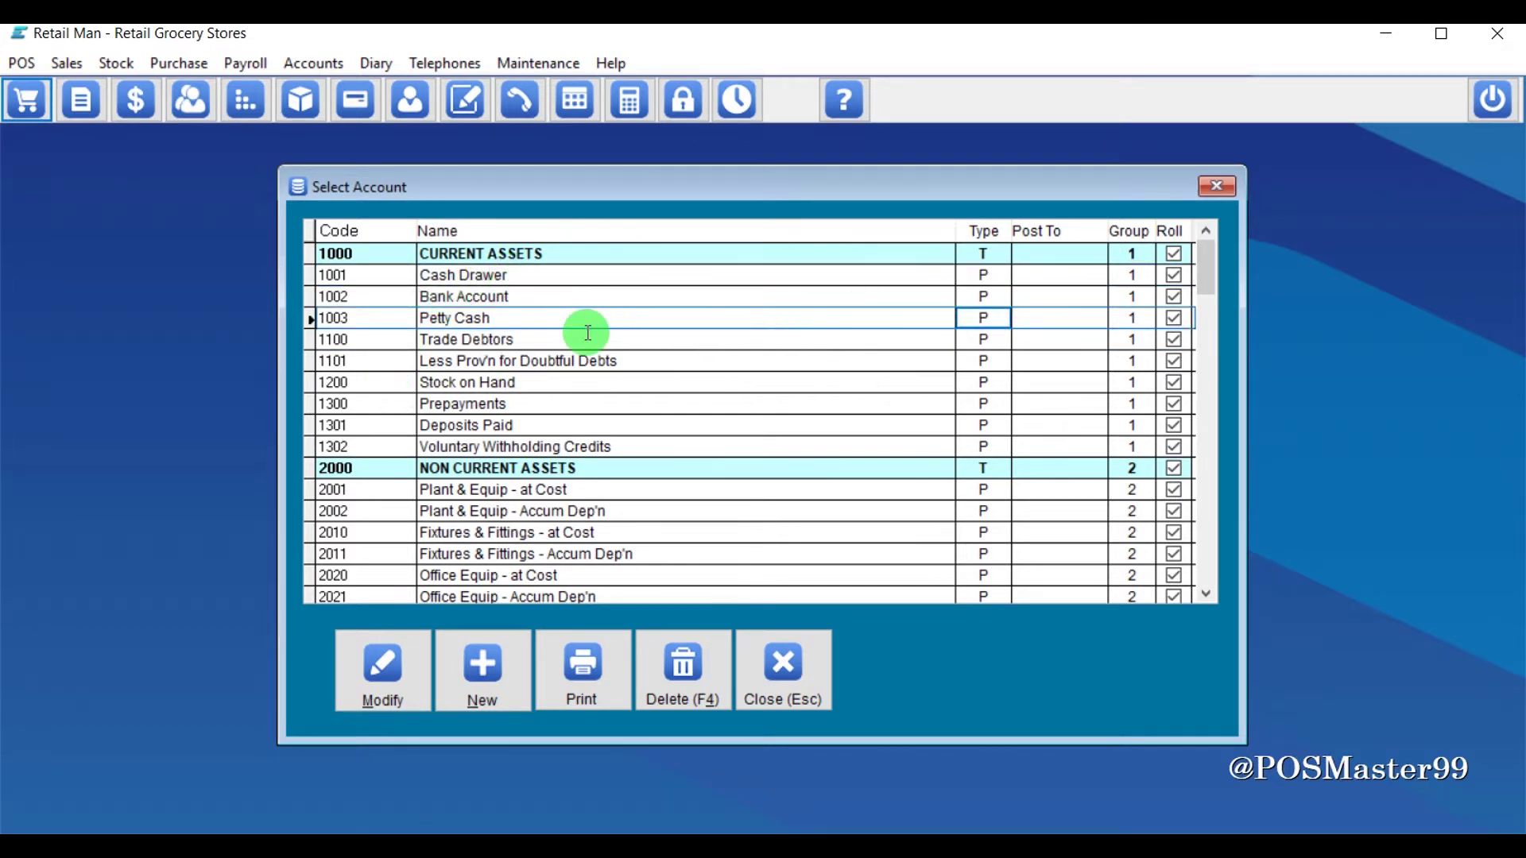
{"action": "left_click", "coordinate": [506, 299]}
{"action": "left_click", "coordinate": [402, 689]}
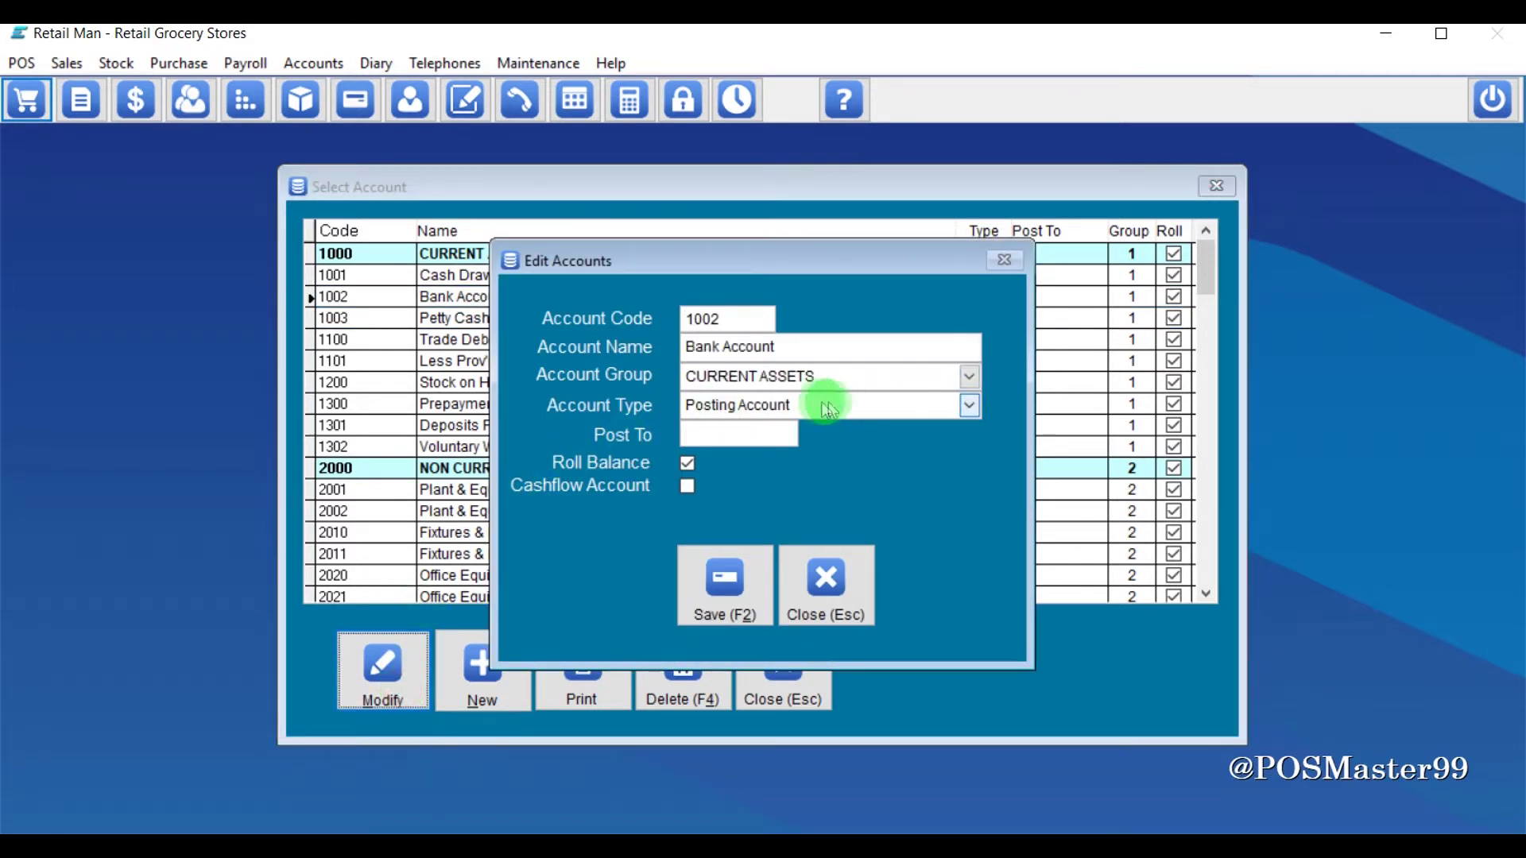
{"action": "left_click", "coordinate": [816, 404]}
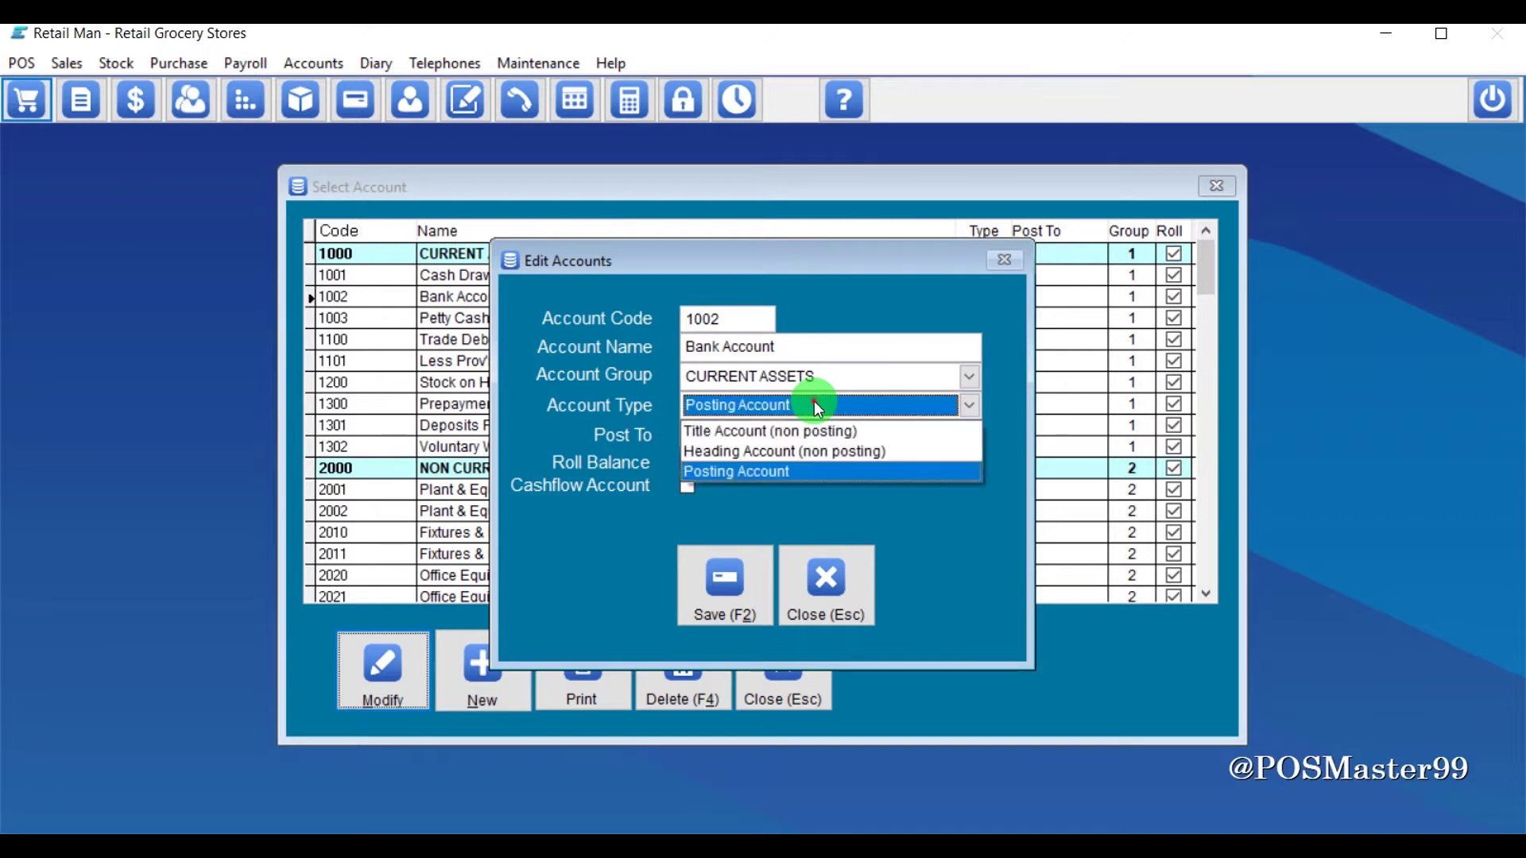
{"action": "left_click", "coordinate": [827, 450]}
{"action": "left_click", "coordinate": [723, 625]}
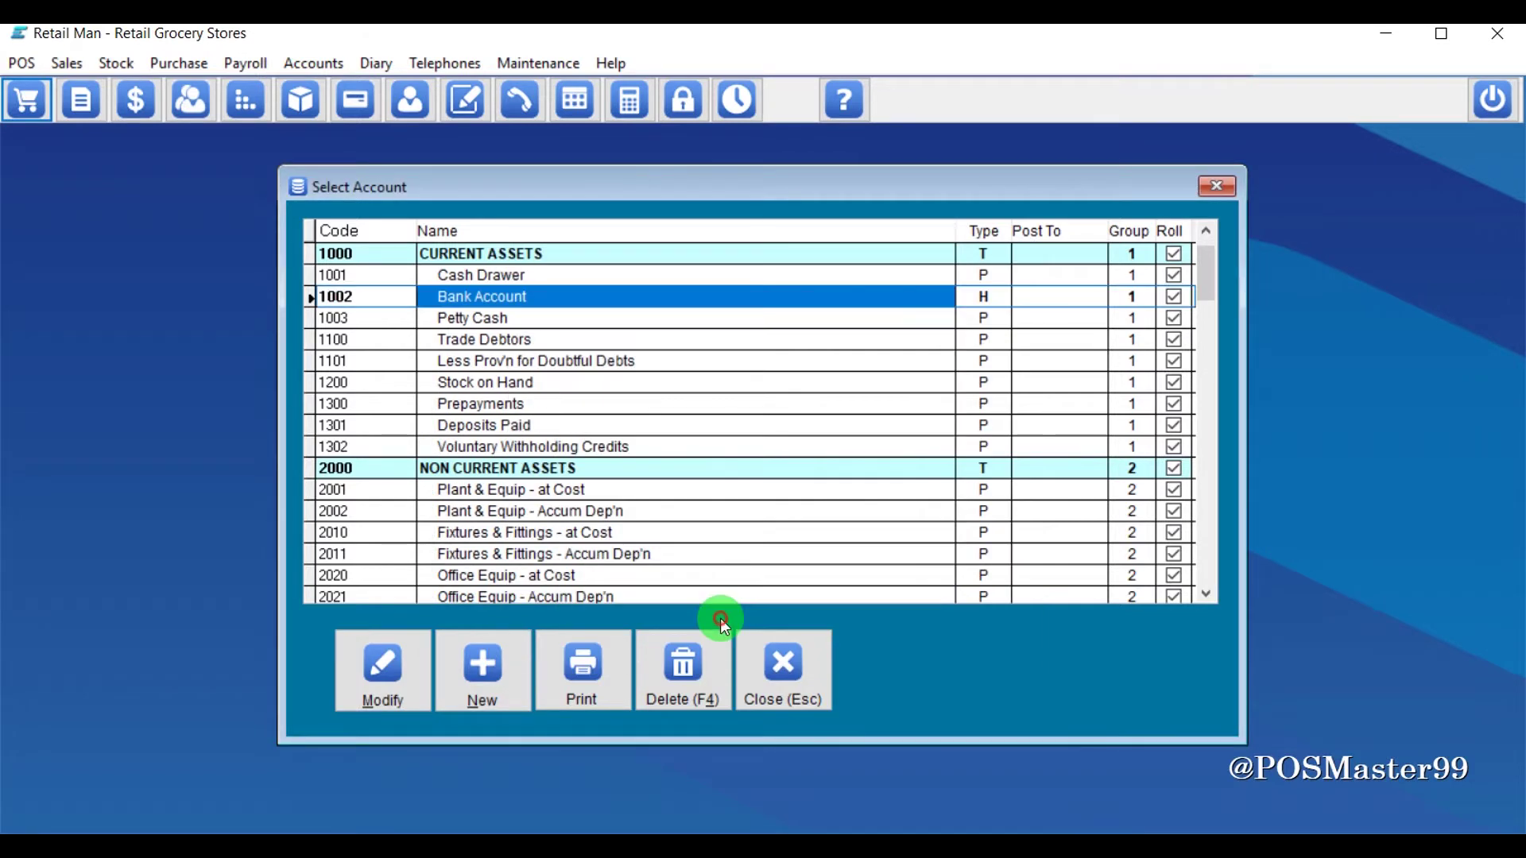
Step: Rename the Petty Cash account, code 1003, as "Habib Bank LImited" and save it
{"action": "left_click", "coordinate": [497, 319]}
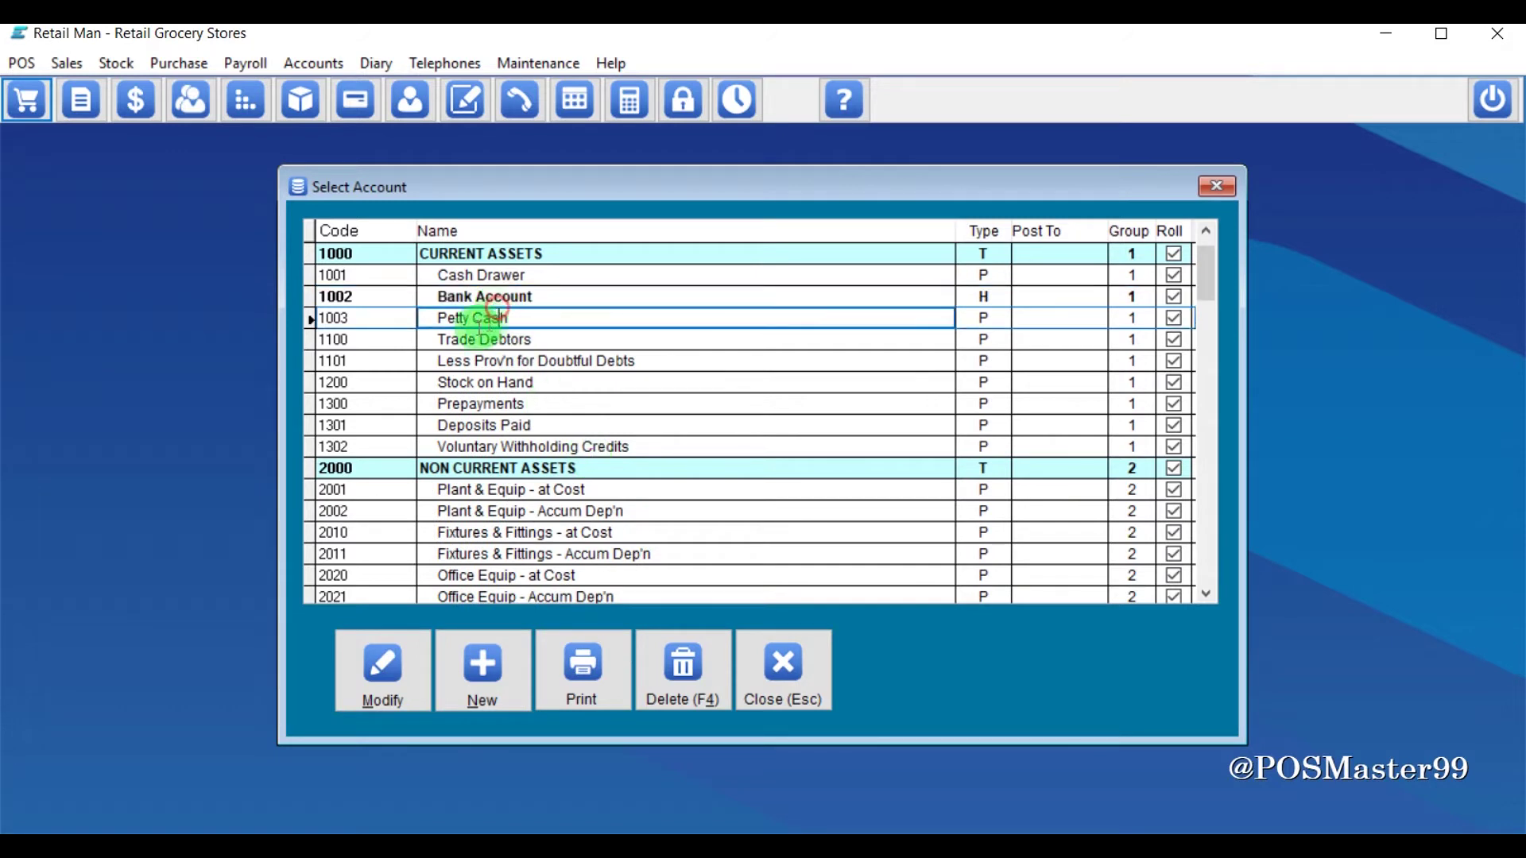
{"action": "left_click", "coordinate": [422, 685]}
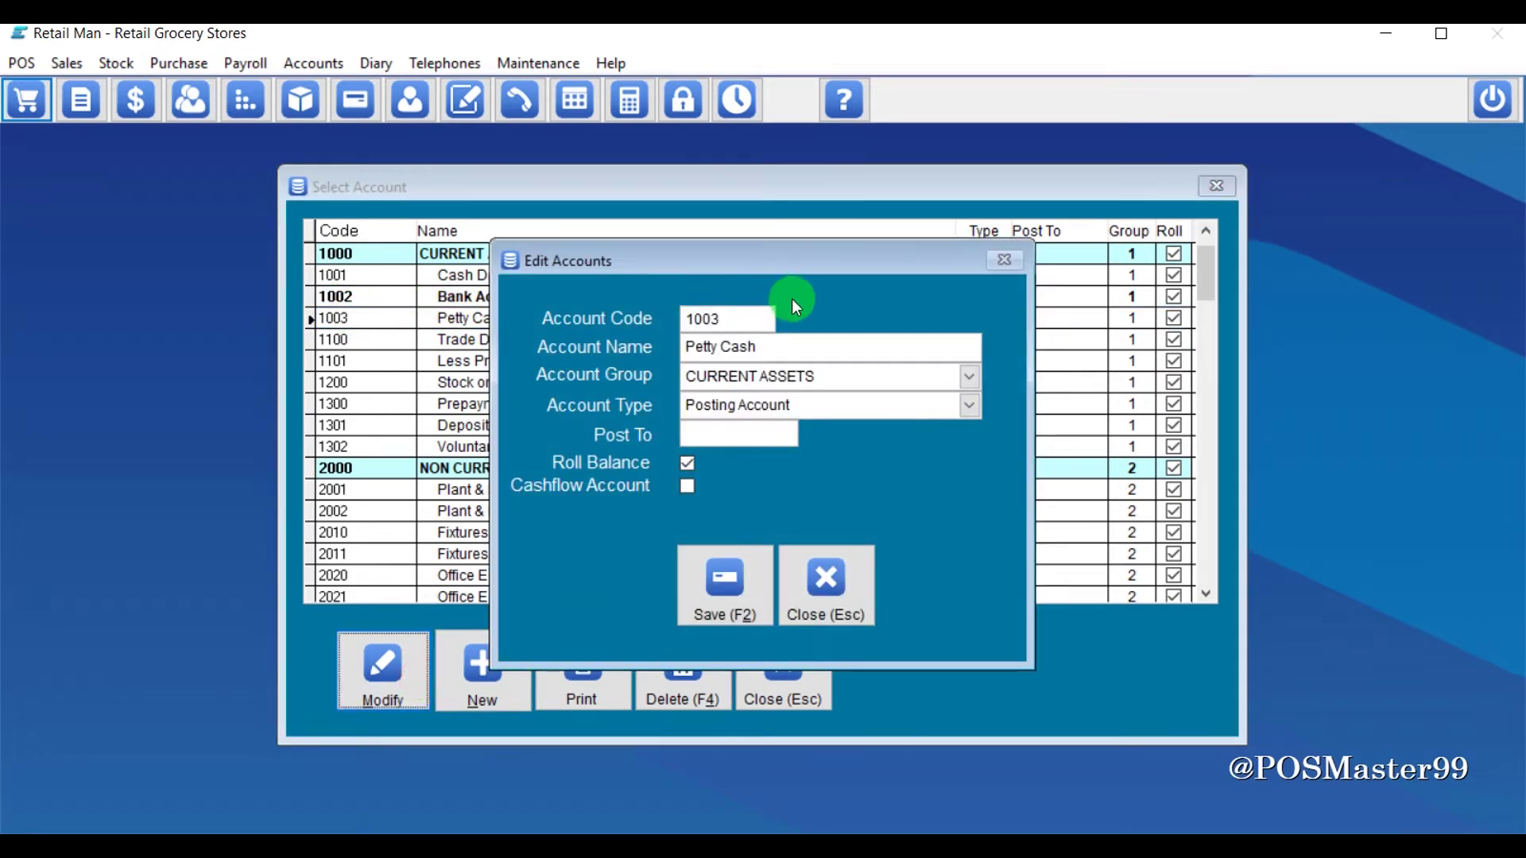
{"action": "left_click_drag", "start_coordinate": [786, 344], "coordinate": [677, 346]}
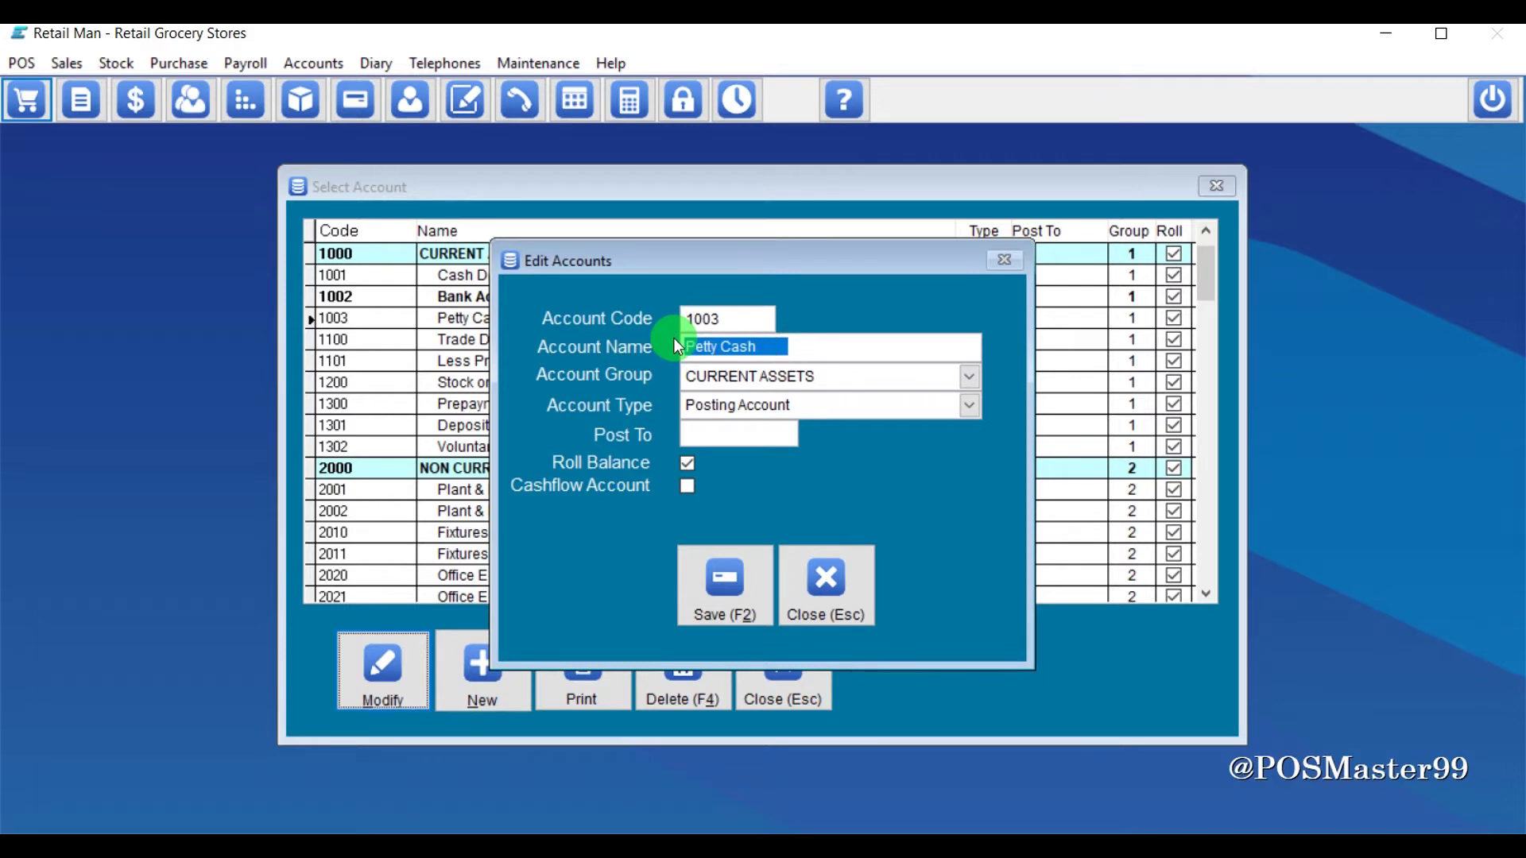
{"action": "type", "text": "Habib Bank LImited"}
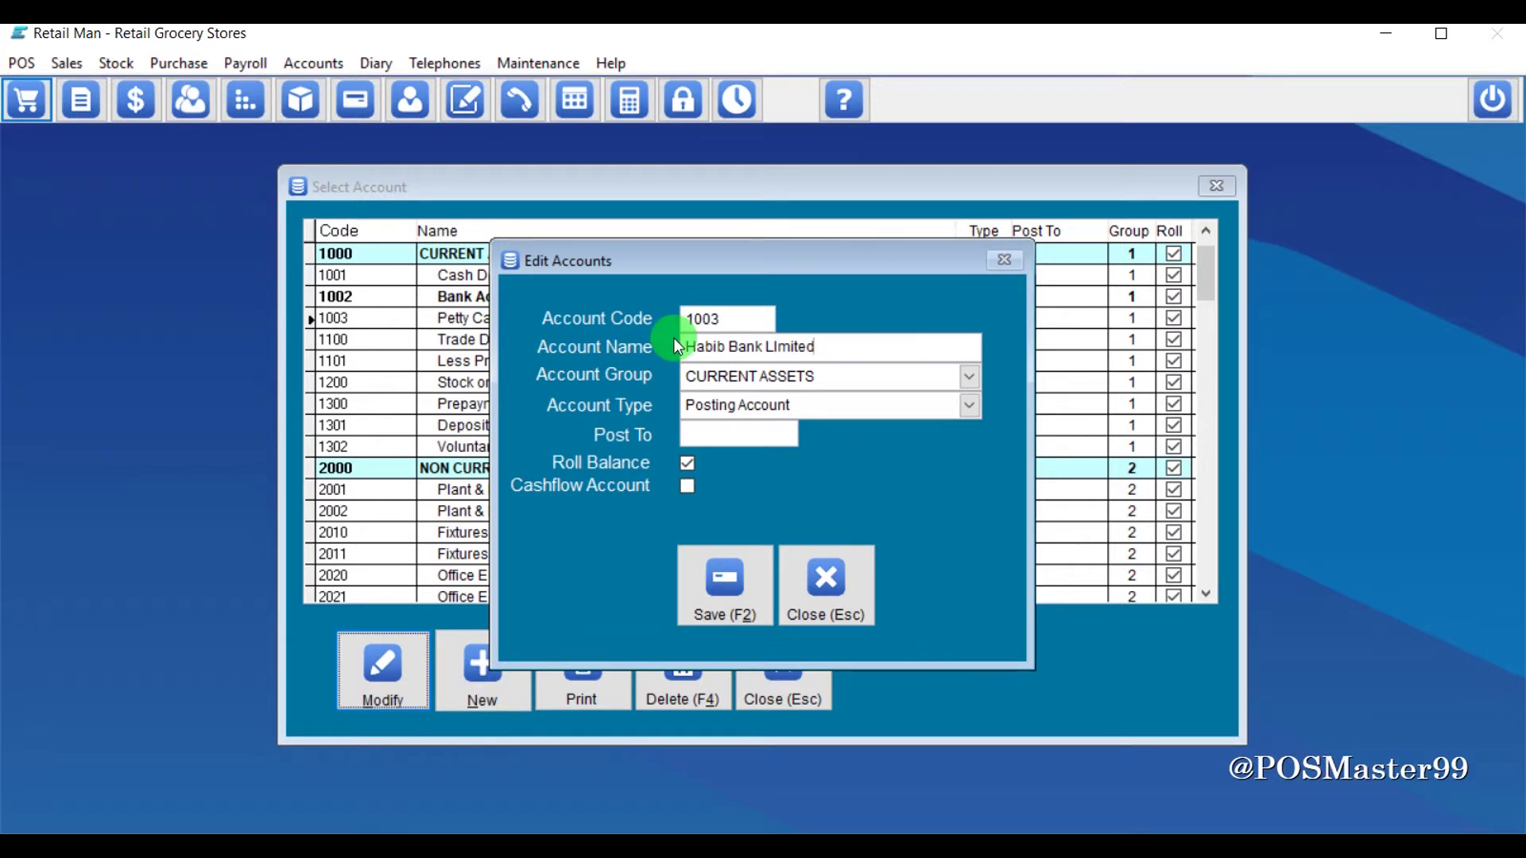
{"action": "left_click", "coordinate": [719, 594]}
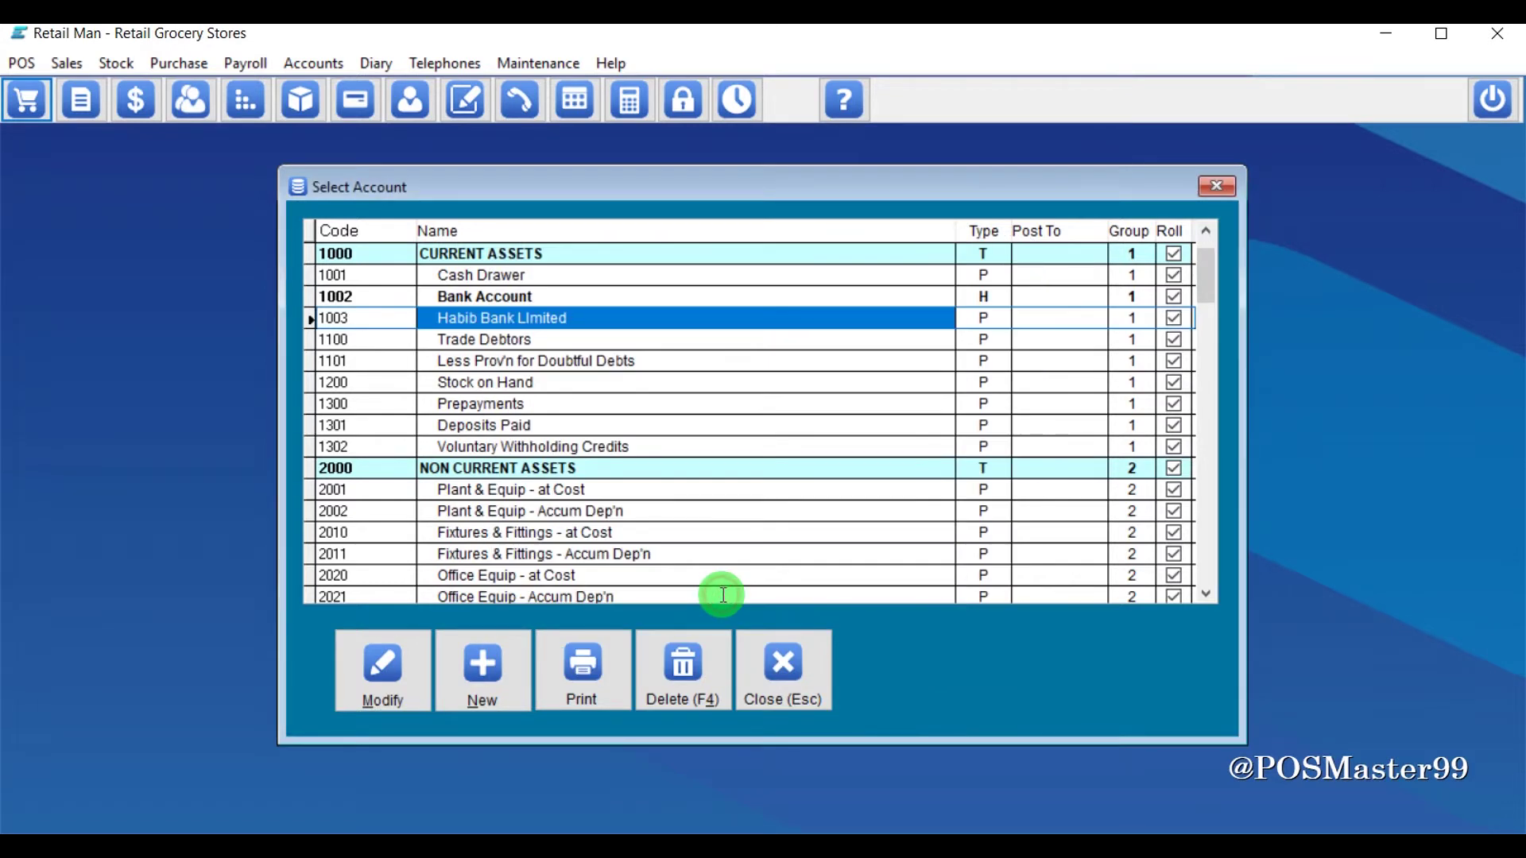
{"action": "left_click", "coordinate": [517, 359]}
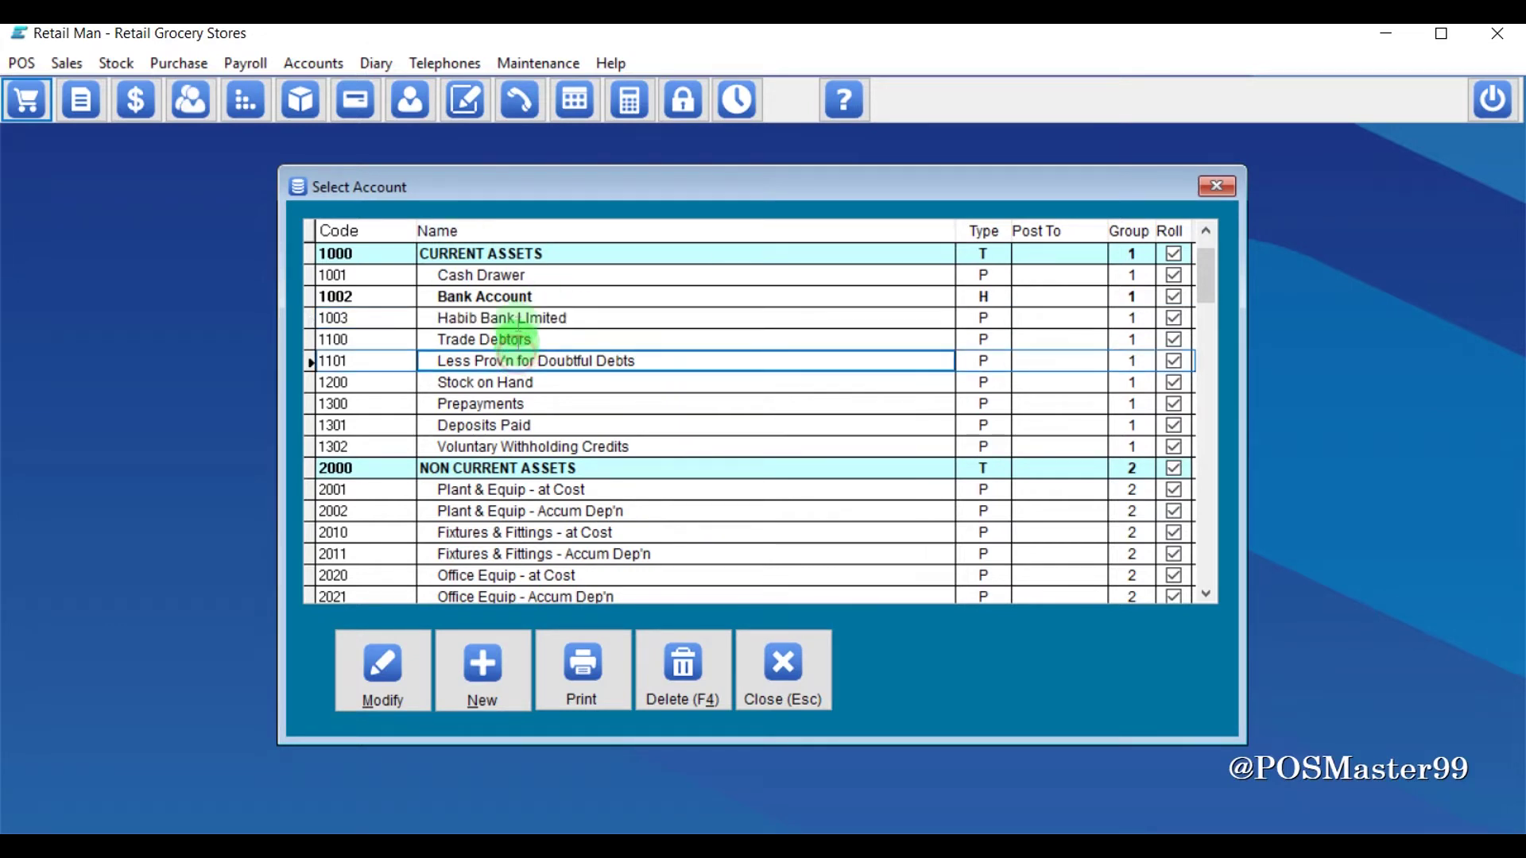
{"action": "left_click", "coordinate": [515, 318]}
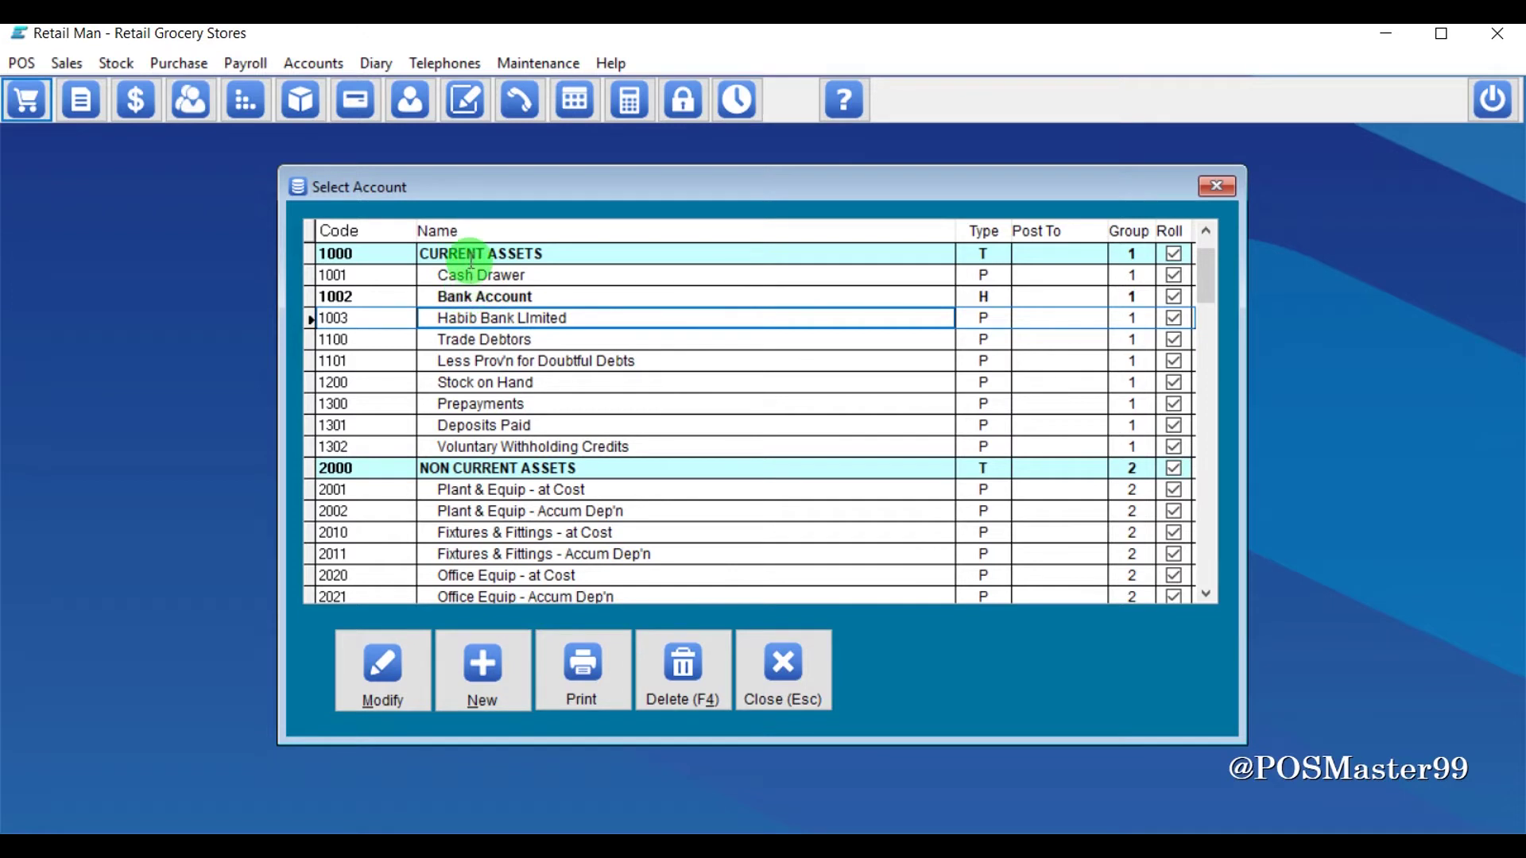
{"action": "left_click", "coordinate": [433, 253]}
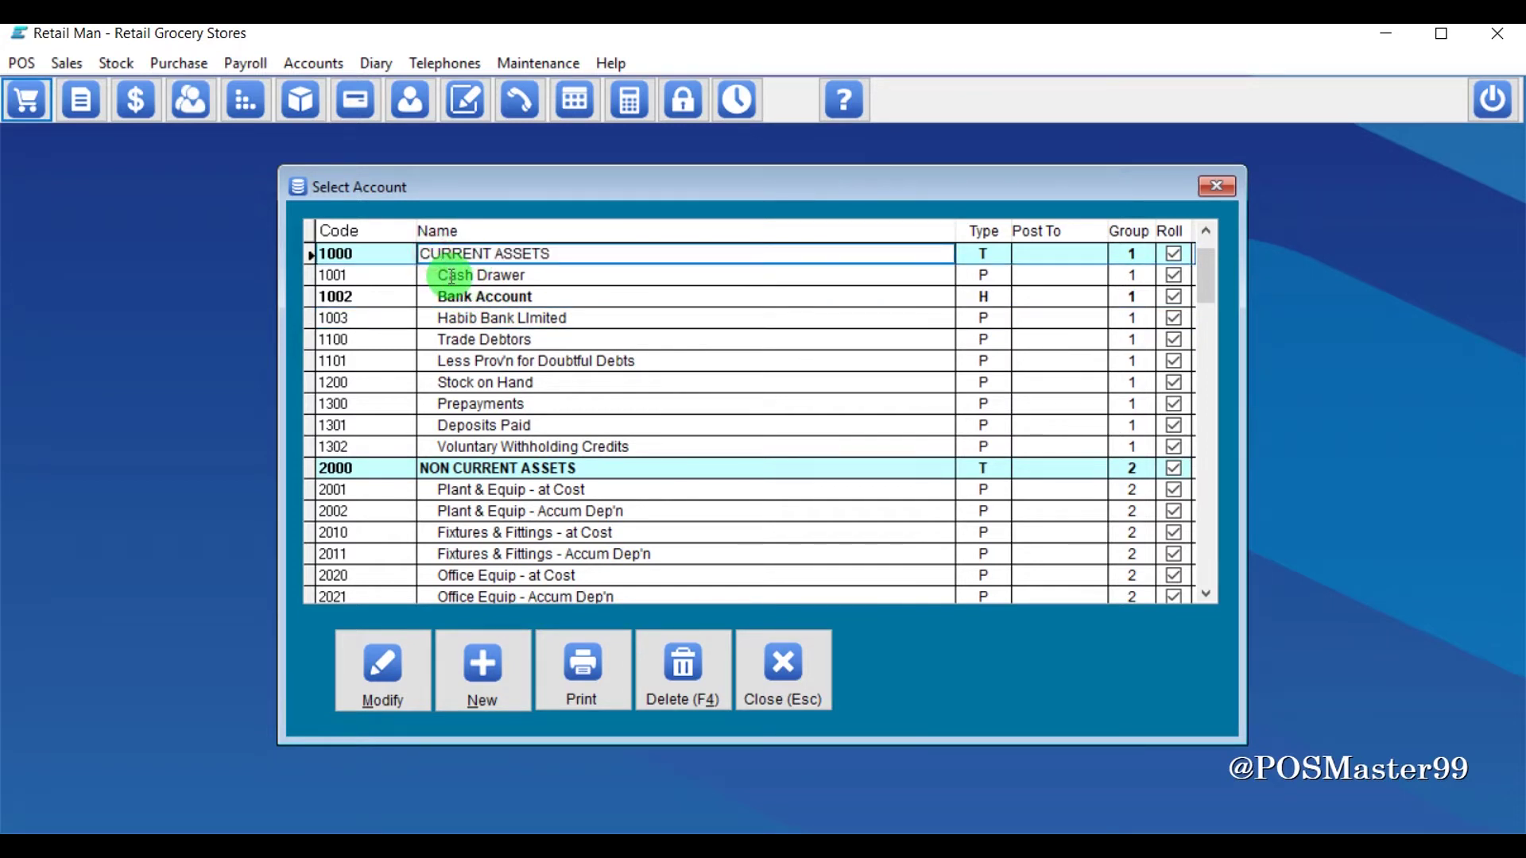
{"action": "left_click", "coordinate": [451, 276]}
{"action": "left_click", "coordinate": [477, 296]}
Step: Set the Habib Bank account to post to the Bank Account heading, code 1002, and save it
{"action": "left_click", "coordinate": [523, 319]}
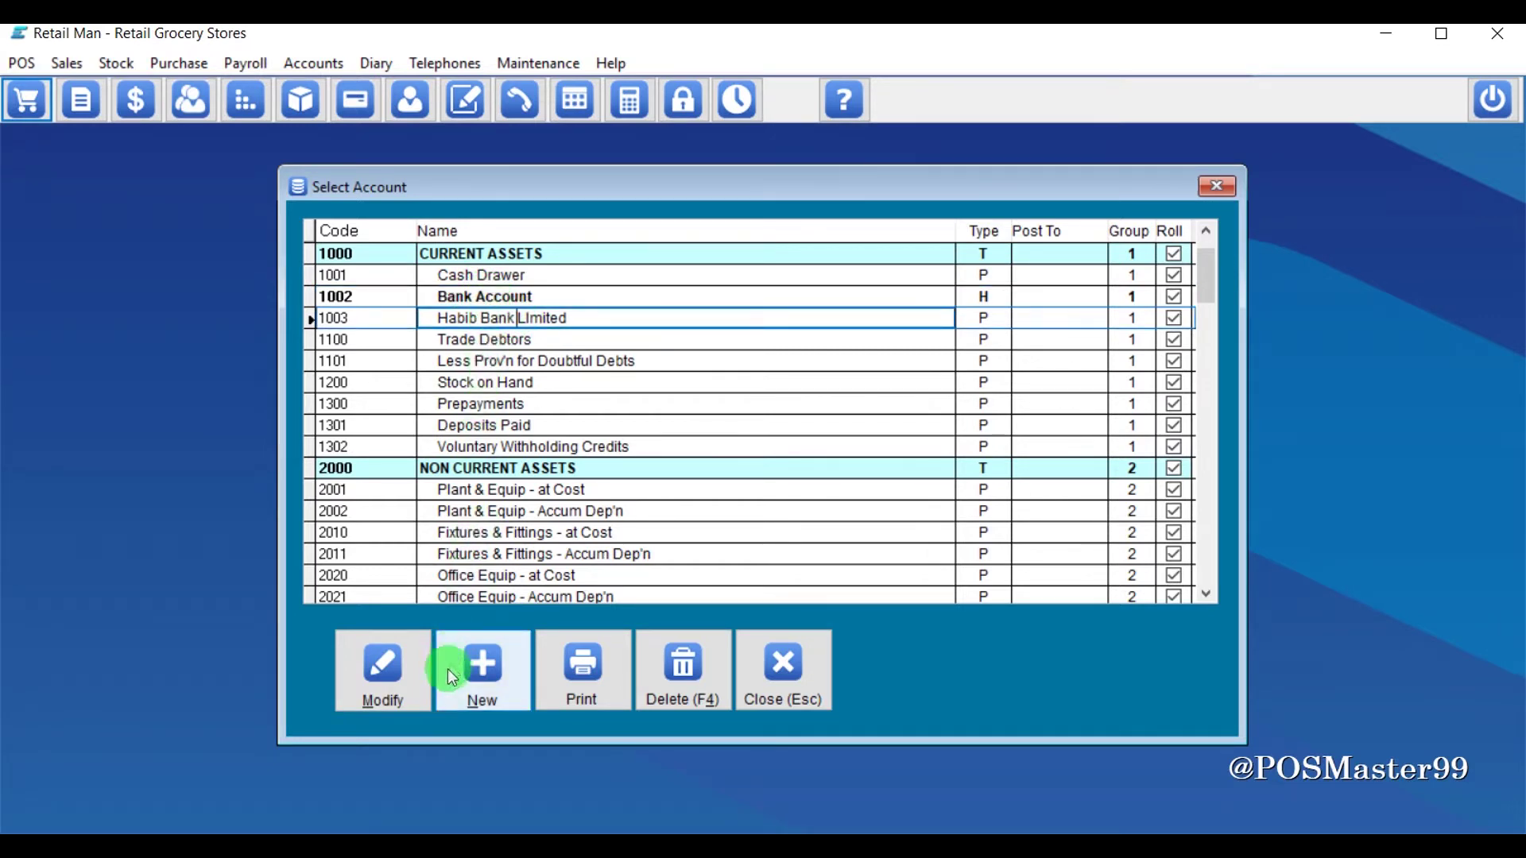
{"action": "left_click", "coordinate": [387, 664]}
{"action": "left_click", "coordinate": [768, 432]}
{"action": "type", "text": "1002"}
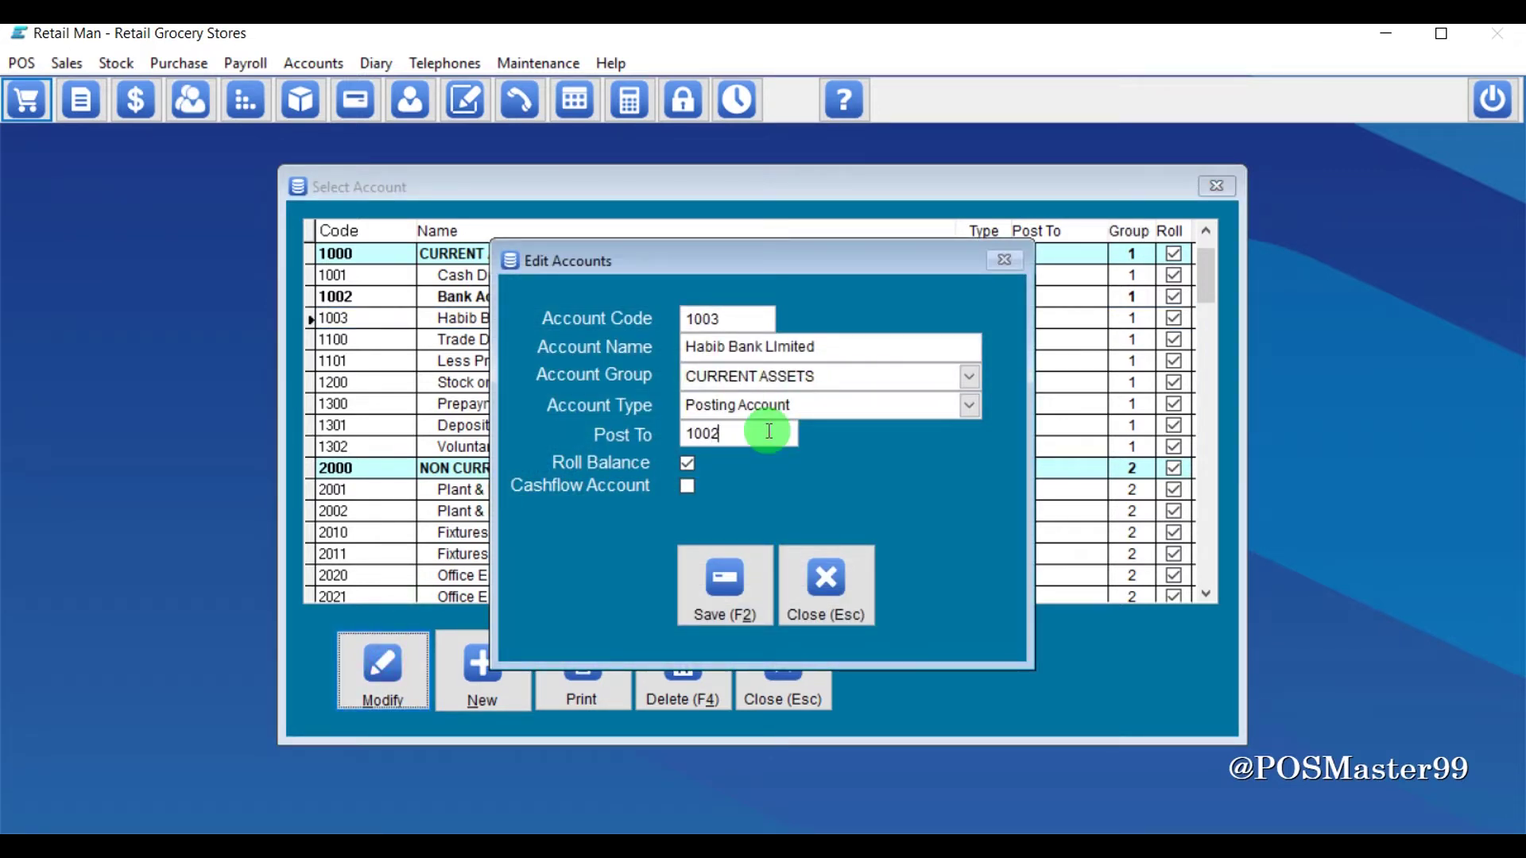
{"action": "key", "text": "Tab"}
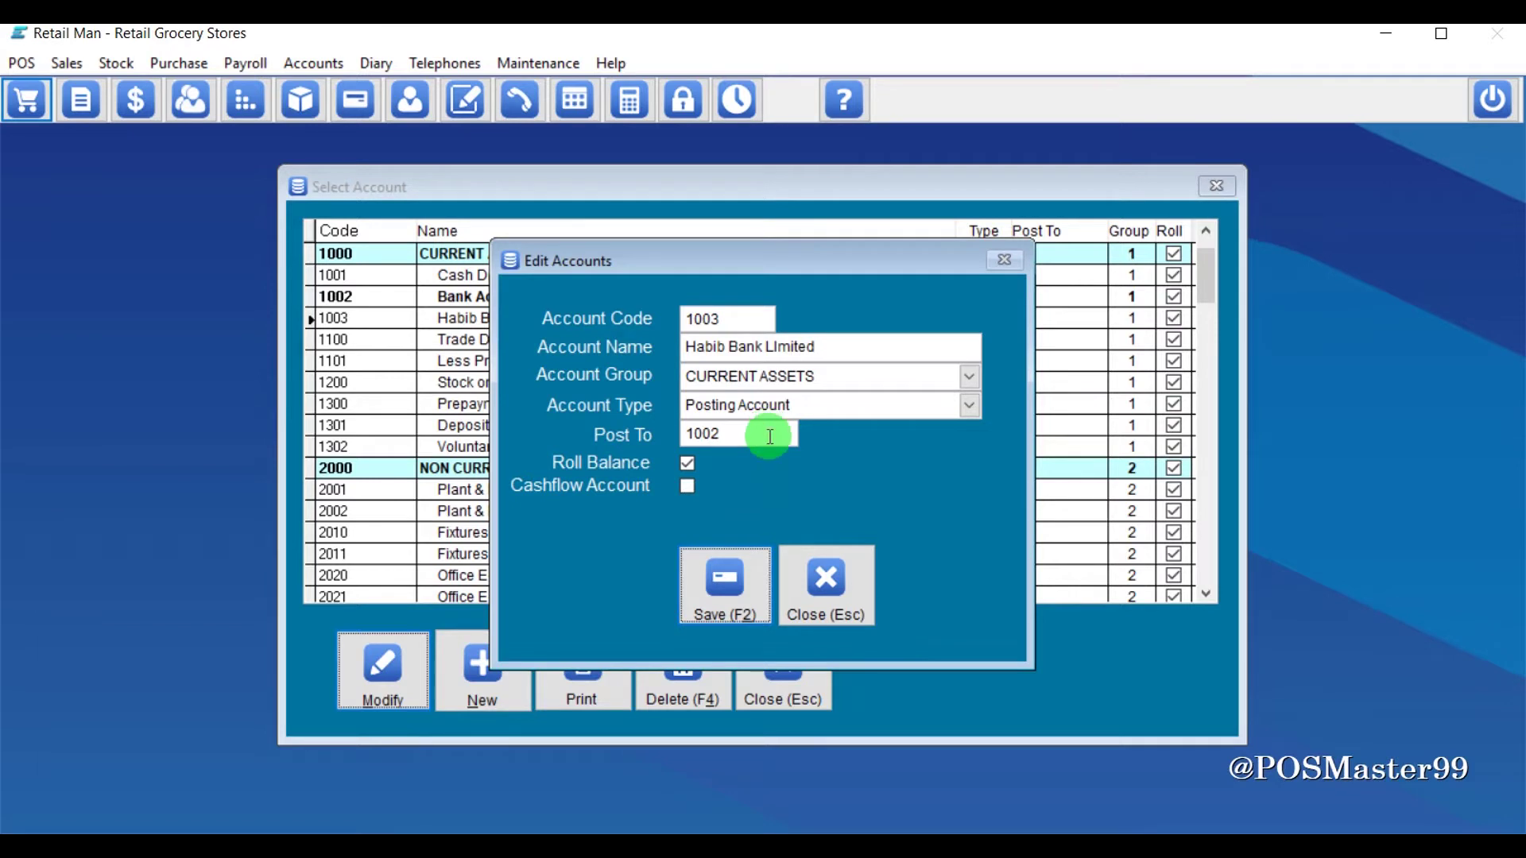
{"action": "left_click", "coordinate": [736, 566]}
{"action": "left_click", "coordinate": [594, 407]}
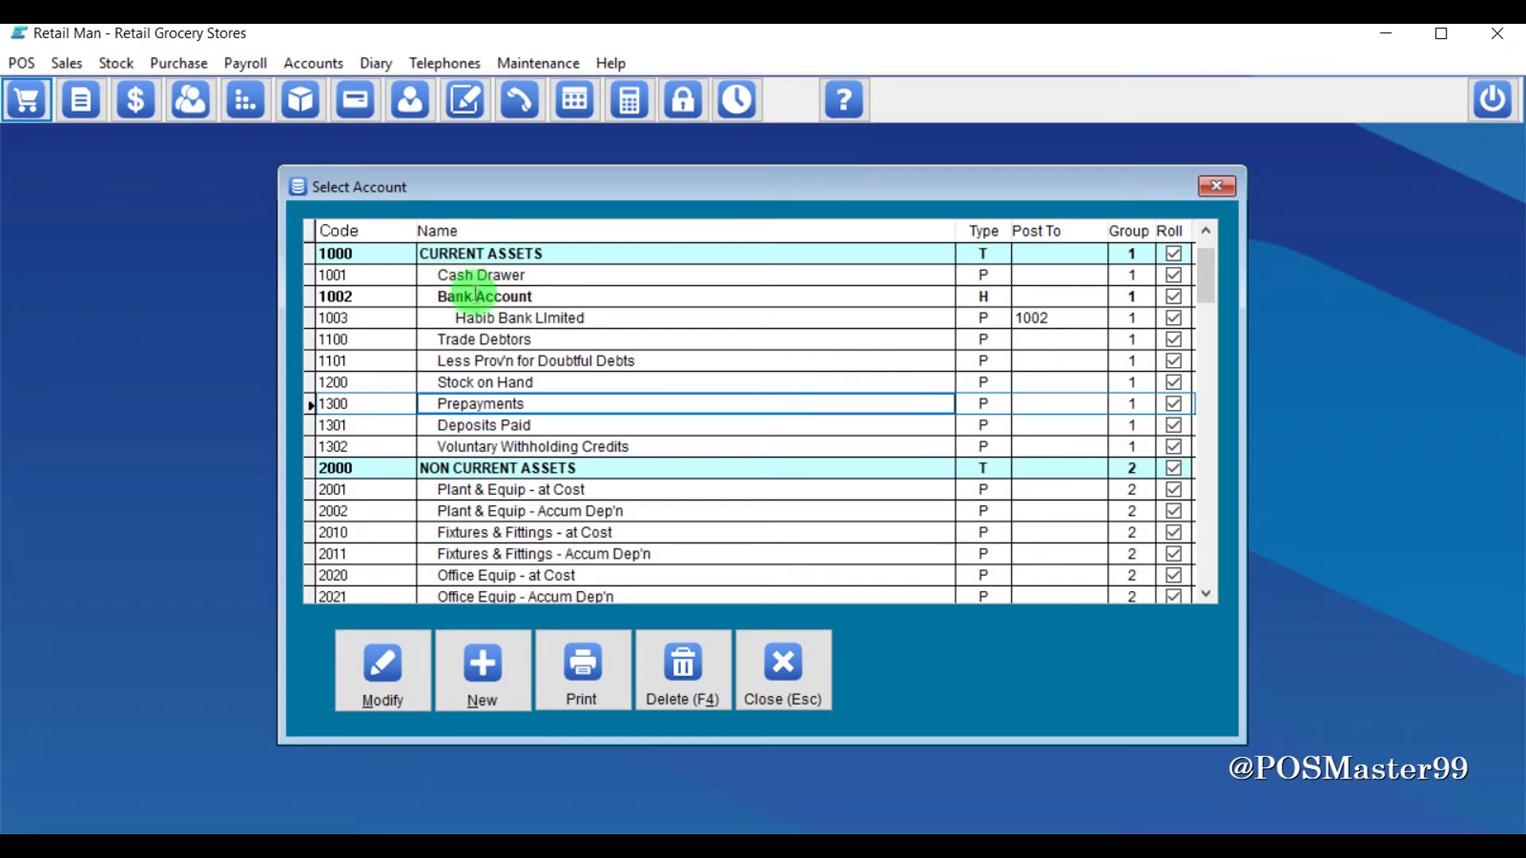
{"action": "left_click", "coordinate": [489, 318]}
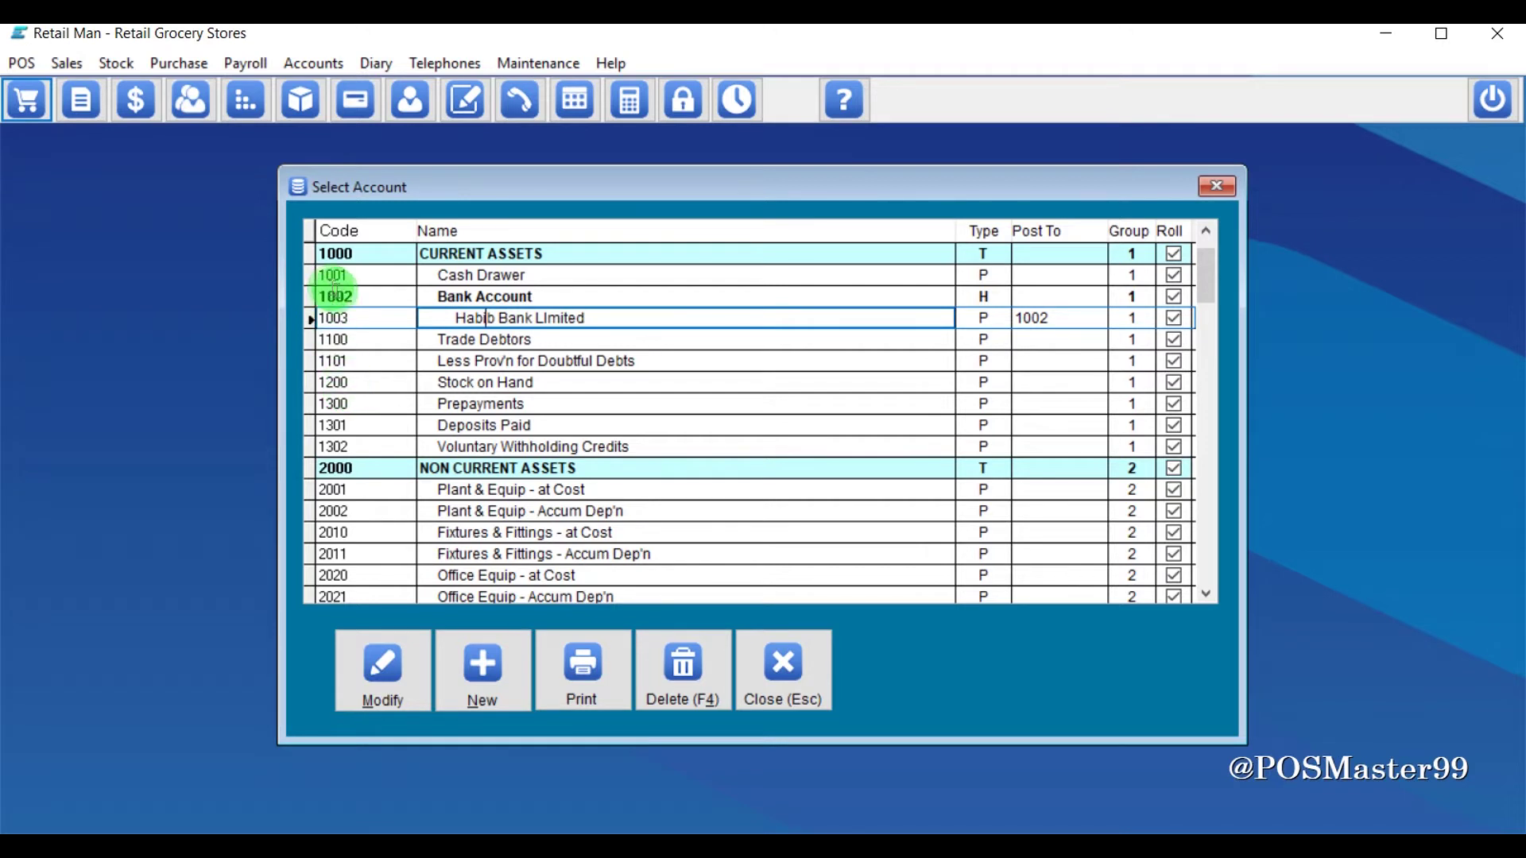
{"action": "left_click", "coordinate": [350, 319]}
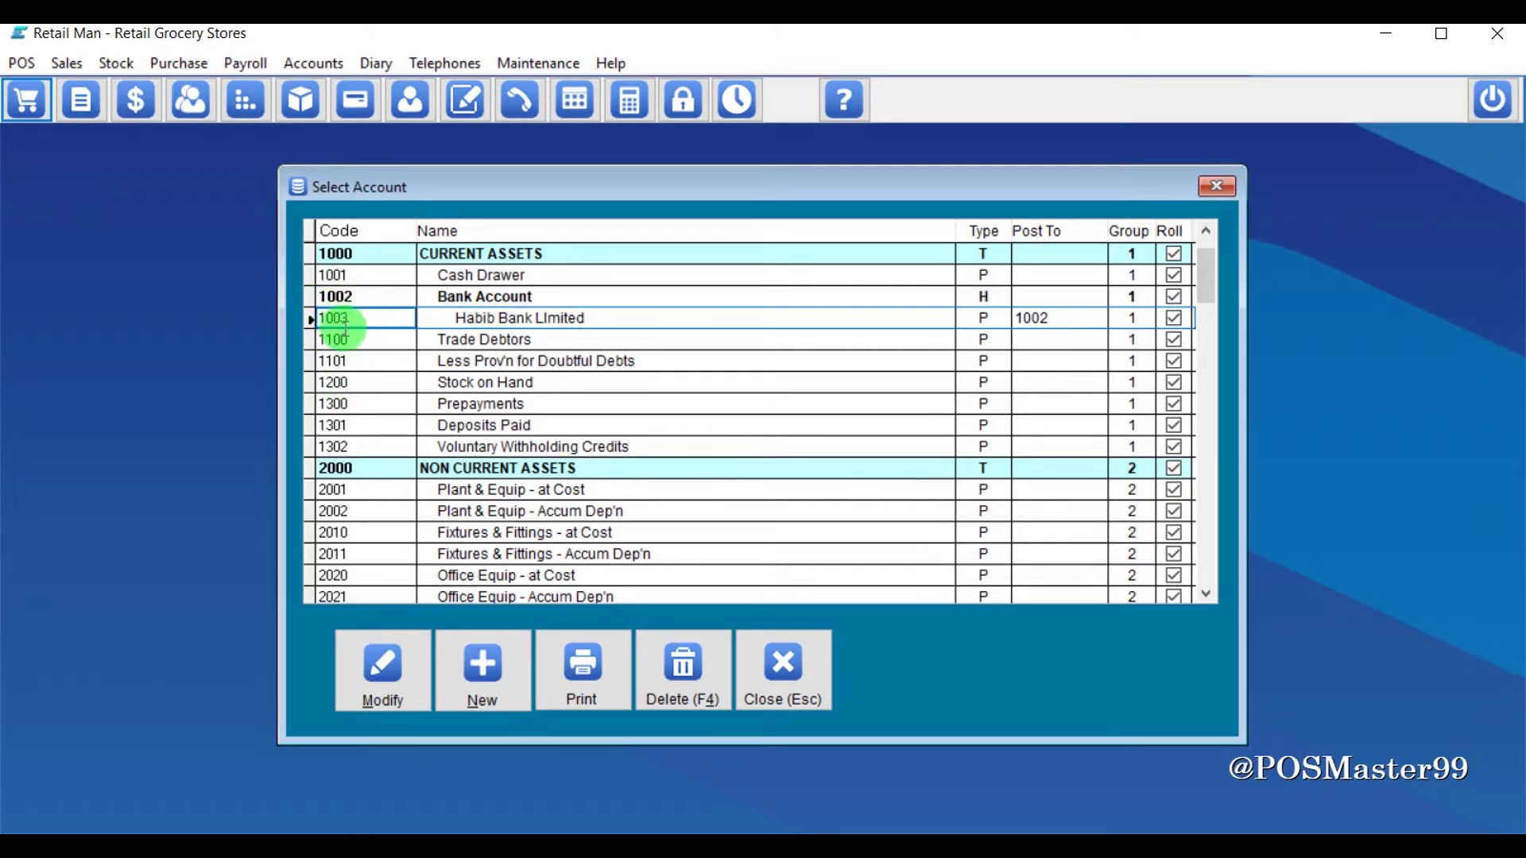
Step: Begin a new account with the code 1004 and the name "Muslim Commercial Bank"
{"action": "left_click", "coordinate": [475, 683]}
{"action": "type", "text": "1004"}
{"action": "key", "text": "Return"}
{"action": "type", "text": "Muslim Comm"}
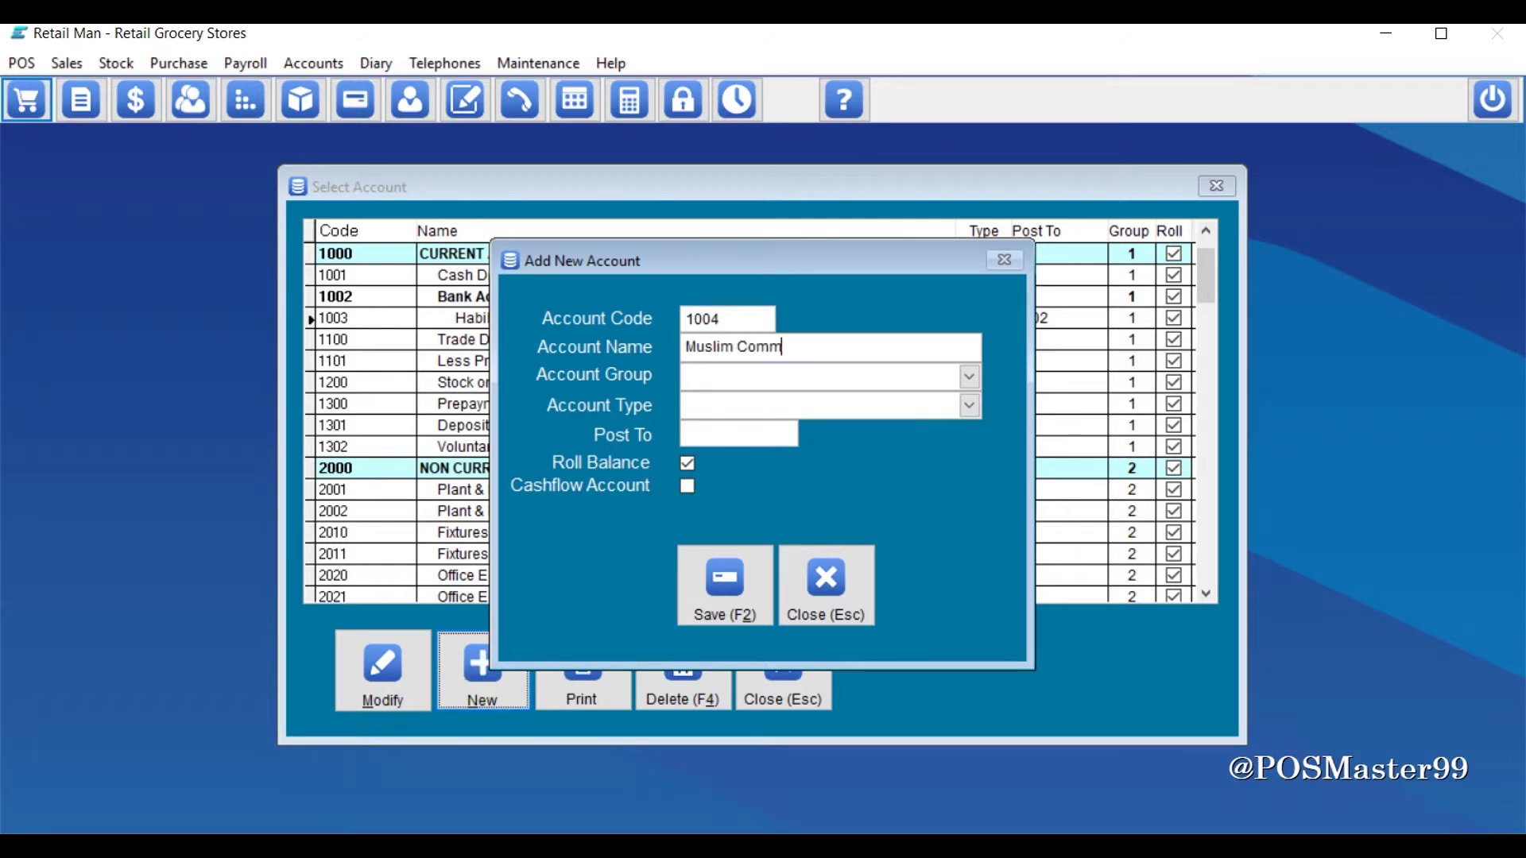
{"action": "type", "text": "ercial Bank"}
{"action": "key", "text": "Tab"}
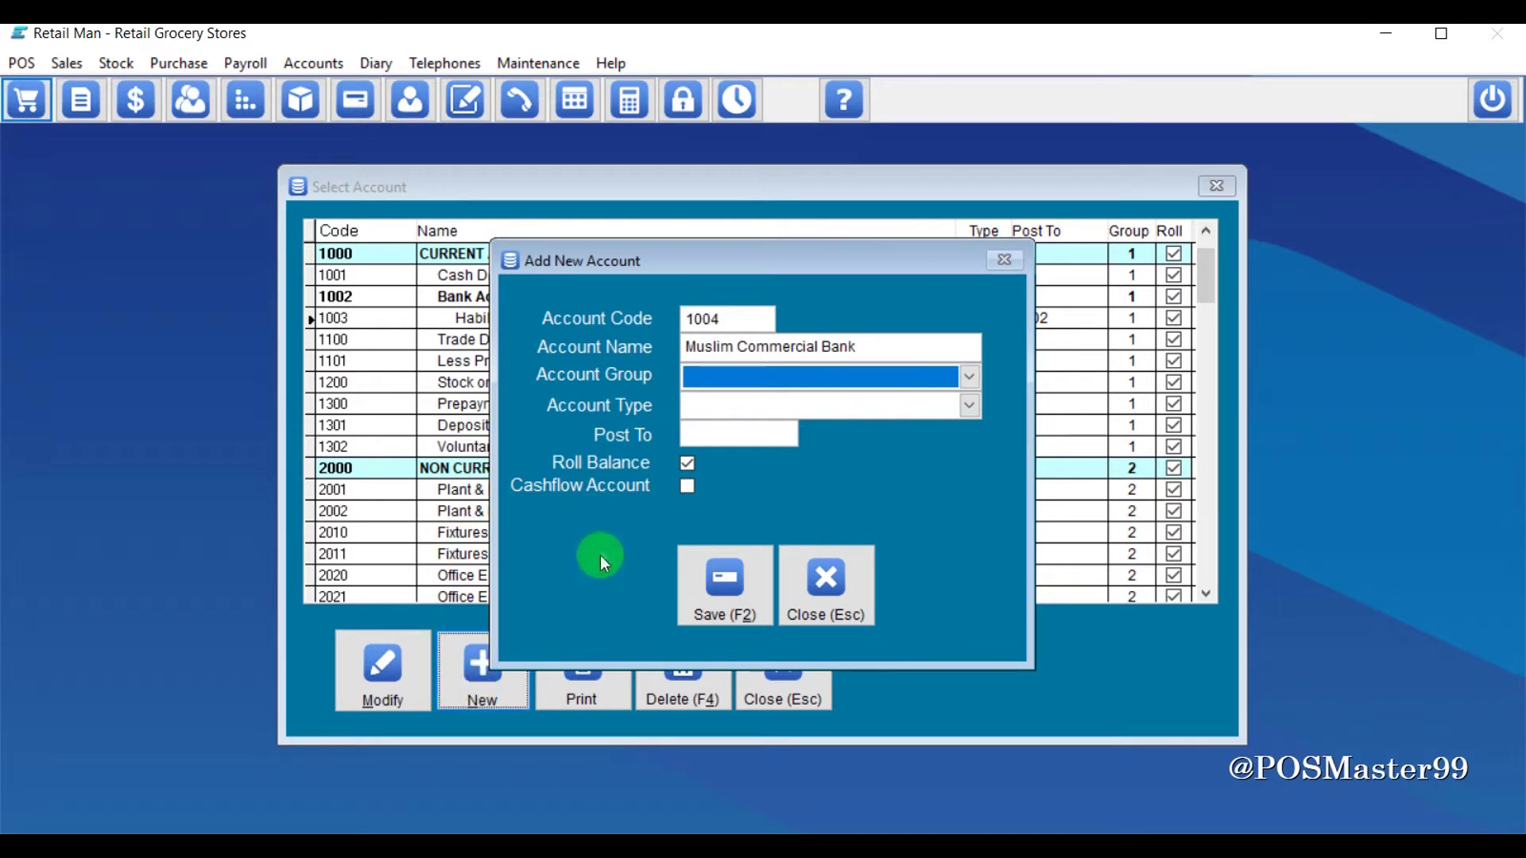
Step: Assign the new account to the CURRENT ASSETS group and make it a Posting Account
{"action": "left_click", "coordinate": [779, 379]}
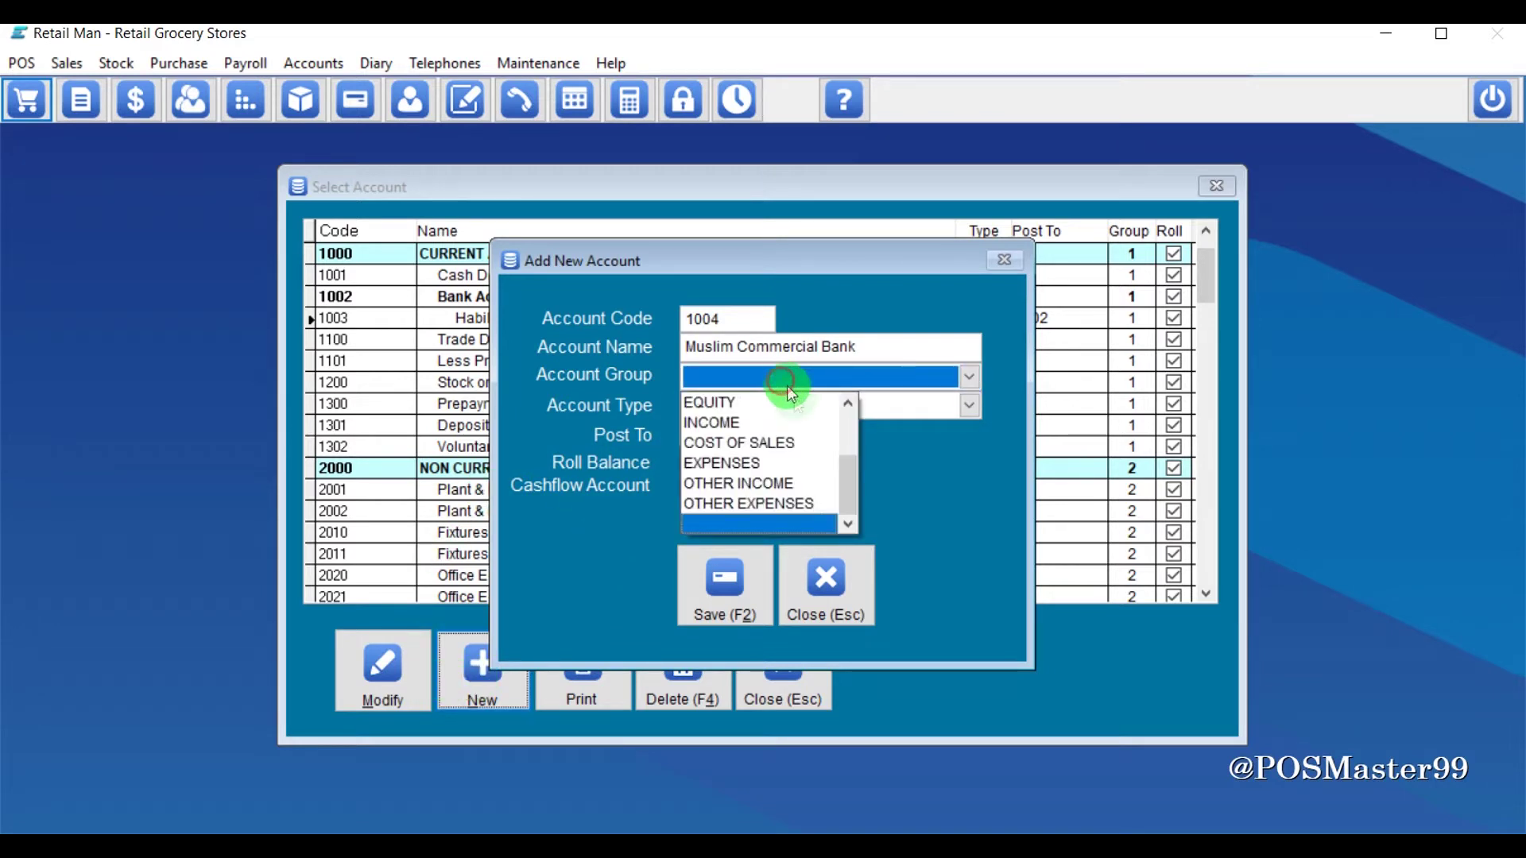
{"action": "left_click", "coordinate": [849, 403]}
{"action": "left_click", "coordinate": [849, 403]}
{"action": "left_click", "coordinate": [848, 403]}
{"action": "left_click", "coordinate": [848, 403]}
{"action": "left_click", "coordinate": [849, 403]}
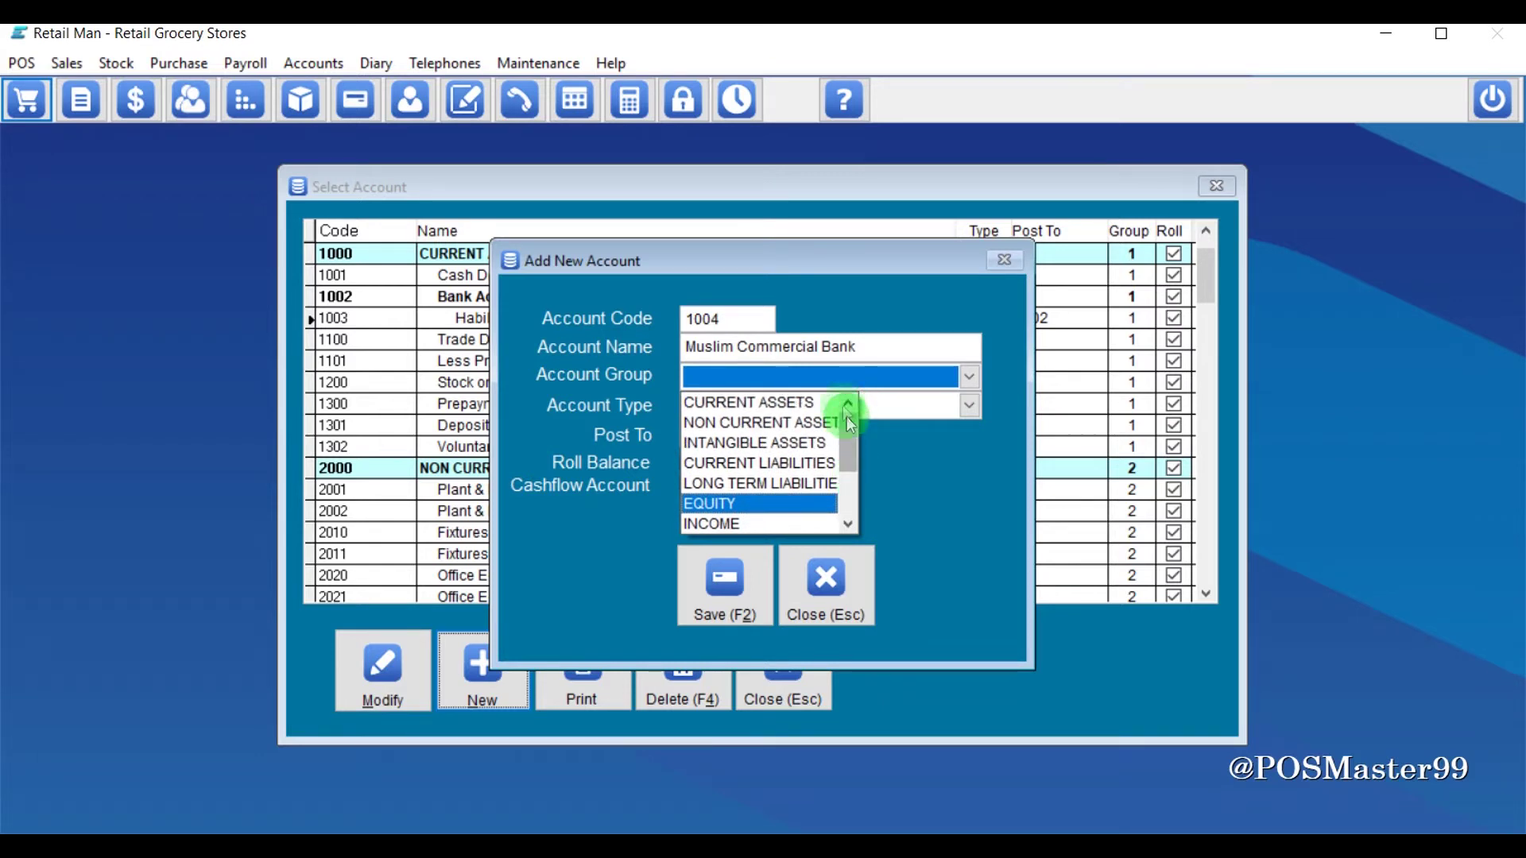
{"action": "left_click", "coordinate": [776, 404]}
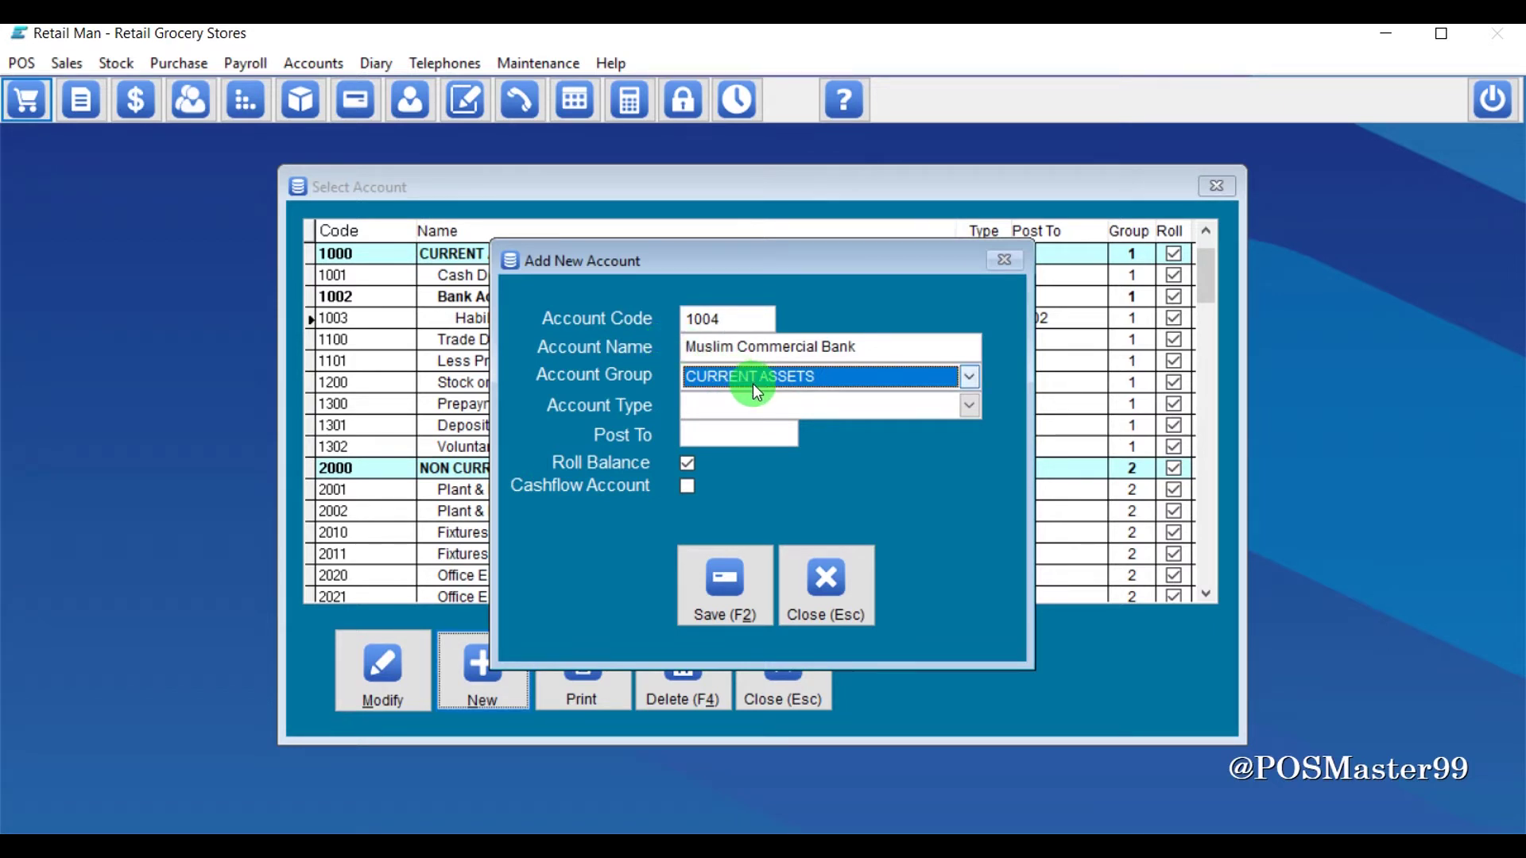
{"action": "left_click", "coordinate": [762, 405]}
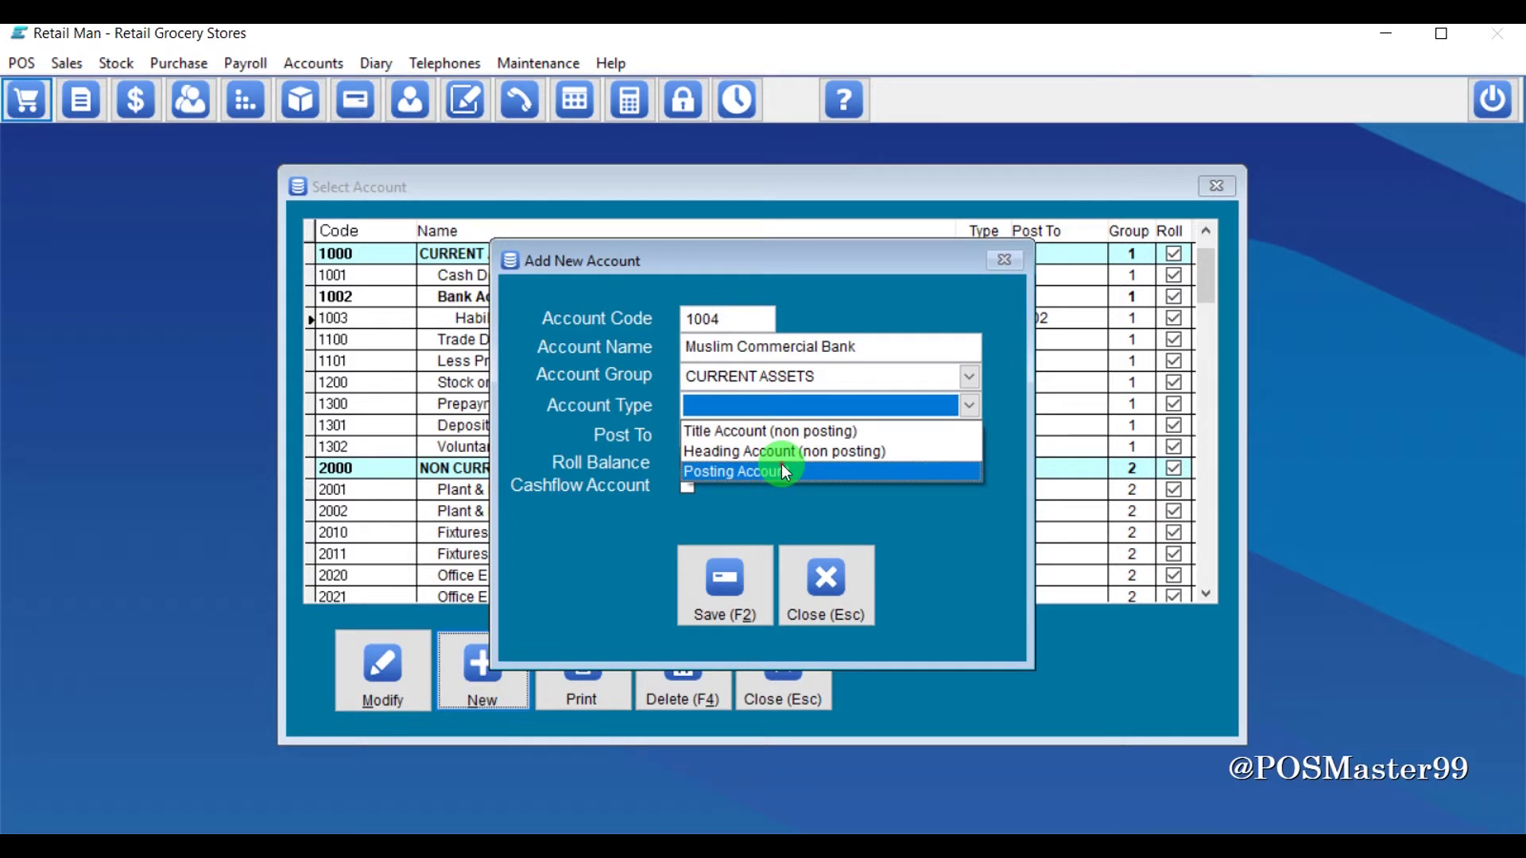
{"action": "left_click", "coordinate": [784, 470]}
Step: Set the new account to post to 1002, save it, and select it in the account list
{"action": "left_click", "coordinate": [738, 434]}
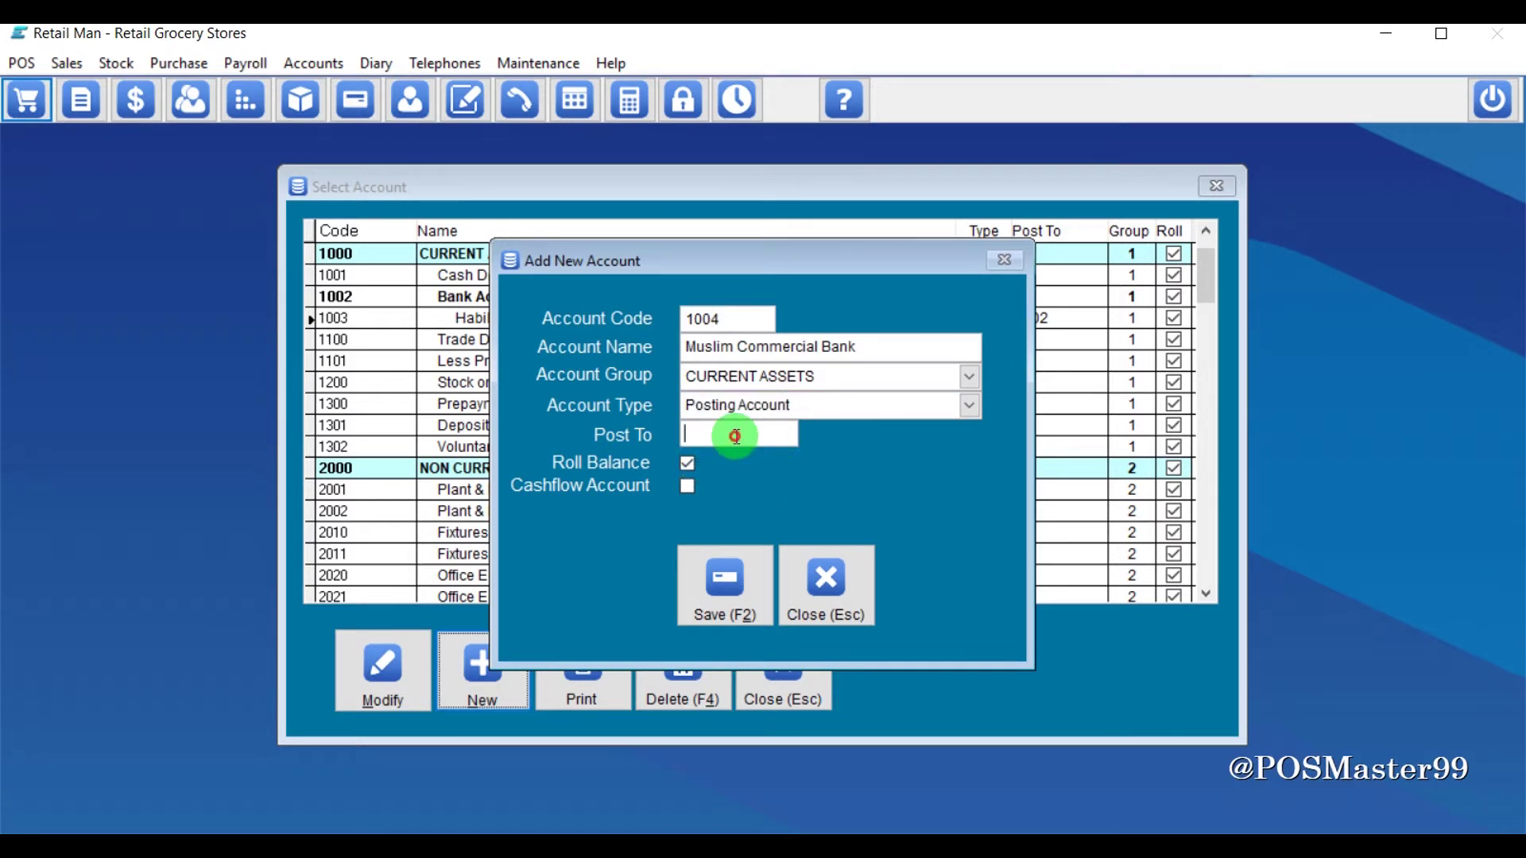
{"action": "type", "text": "1002"}
{"action": "left_click", "coordinate": [736, 569]}
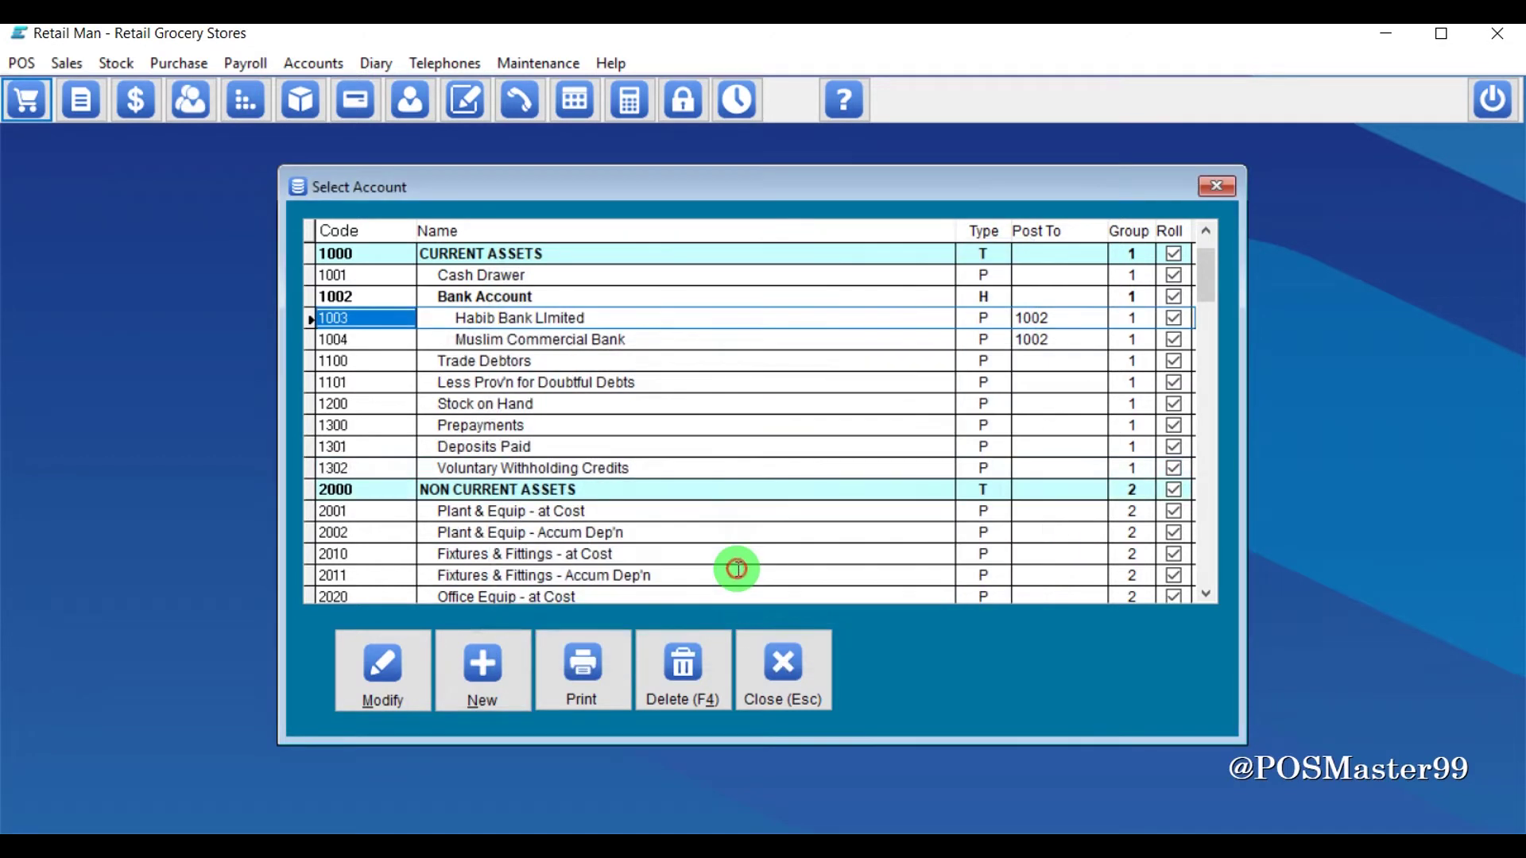
{"action": "left_click", "coordinate": [499, 346]}
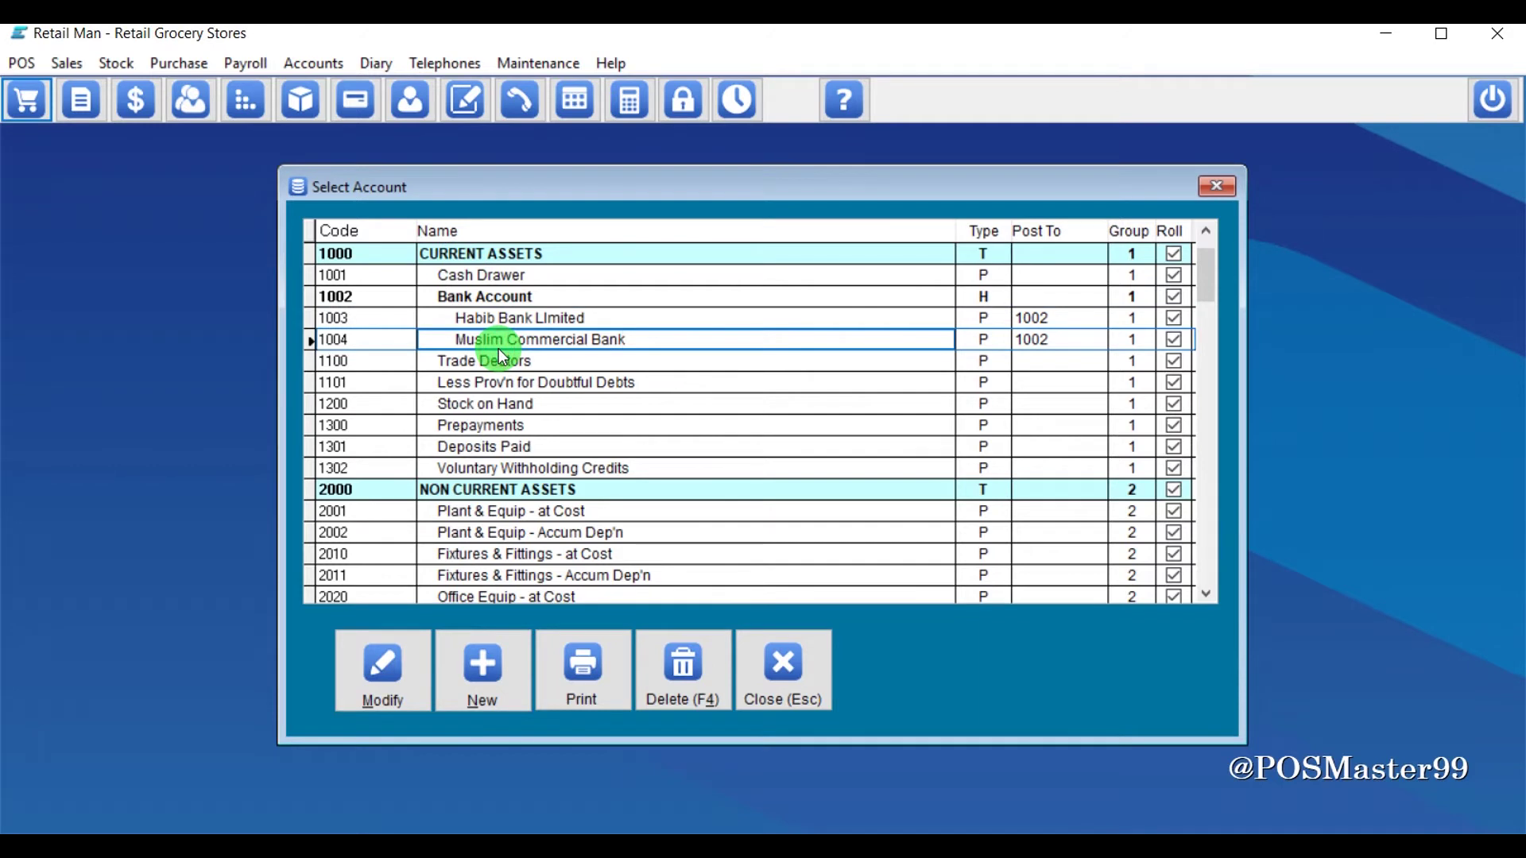
Step: Begin a new account with the code 1005 and the name "Standard chatard Bank"
{"action": "left_click", "coordinate": [489, 655]}
{"action": "type", "text": "1005"}
{"action": "key", "text": "Tab"}
{"action": "left_click", "coordinate": [515, 664]}
{"action": "type", "text": "Standard chater"}
{"action": "key", "text": "BackSpace"}
{"action": "key", "text": "BackSpace"}
{"action": "type", "text": "tart"}
{"action": "key", "text": "BackSpace"}
{"action": "key", "text": "BackSpace"}
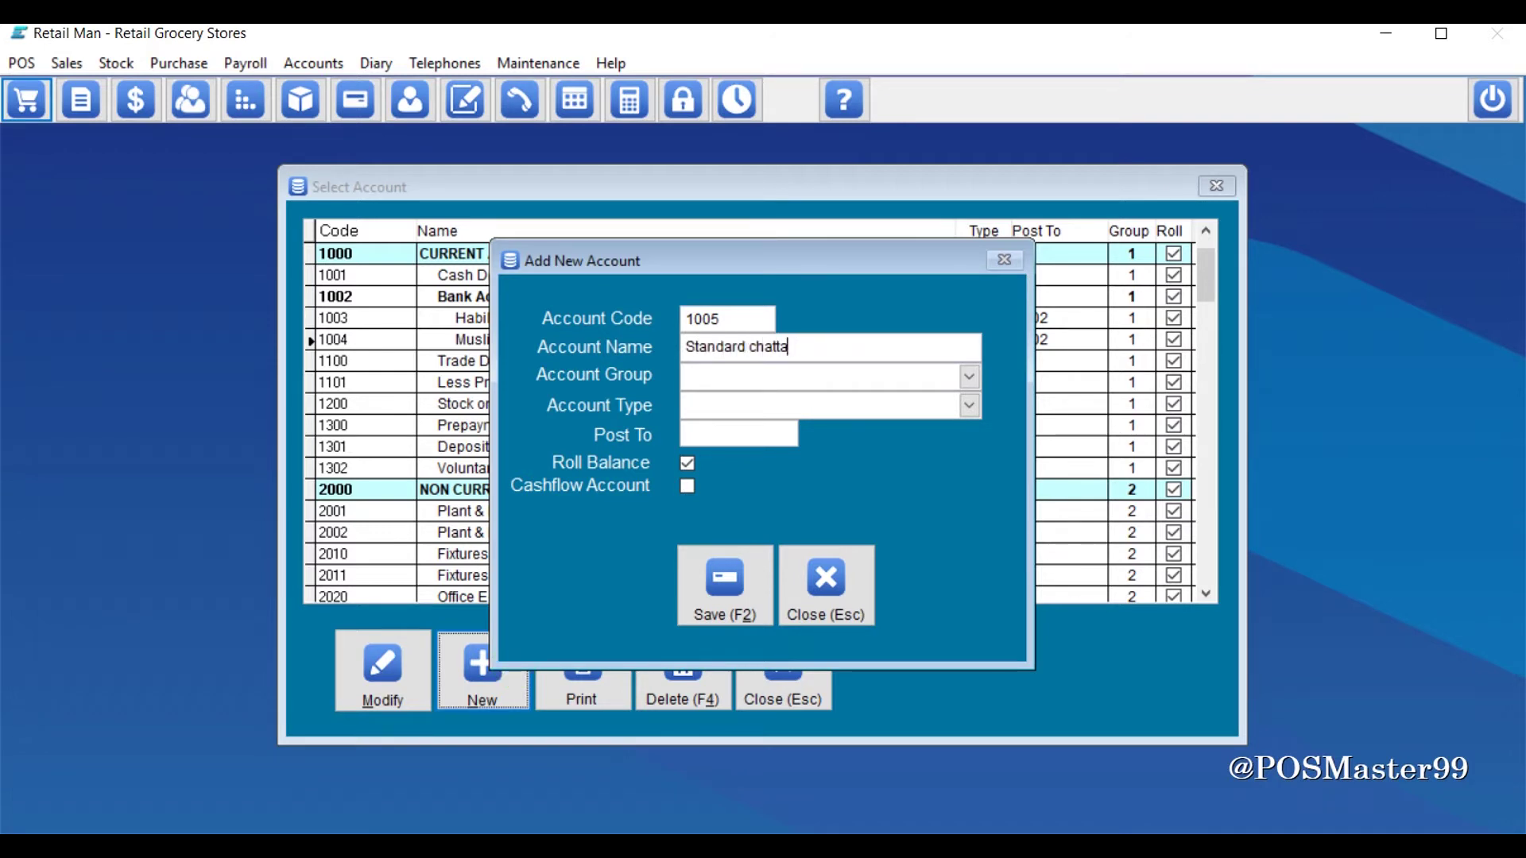
{"action": "type", "text": "rd Bank"}
{"action": "key", "text": "Tab"}
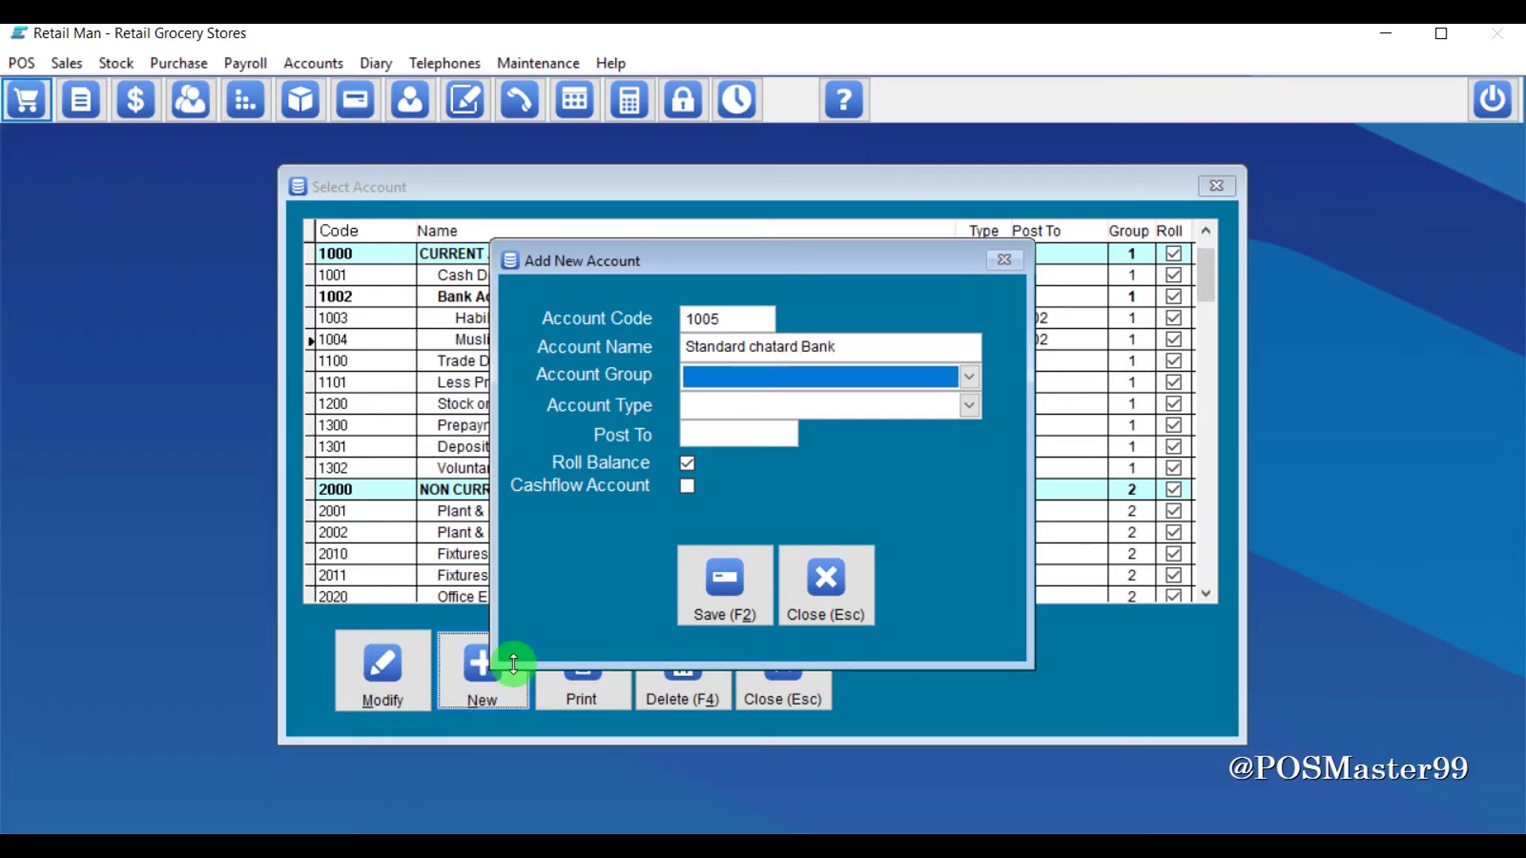
Step: Assign the new account to CURRENT ASSETS as a Posting Account that posts to 1002, and save it
{"action": "key", "text": "Down"}
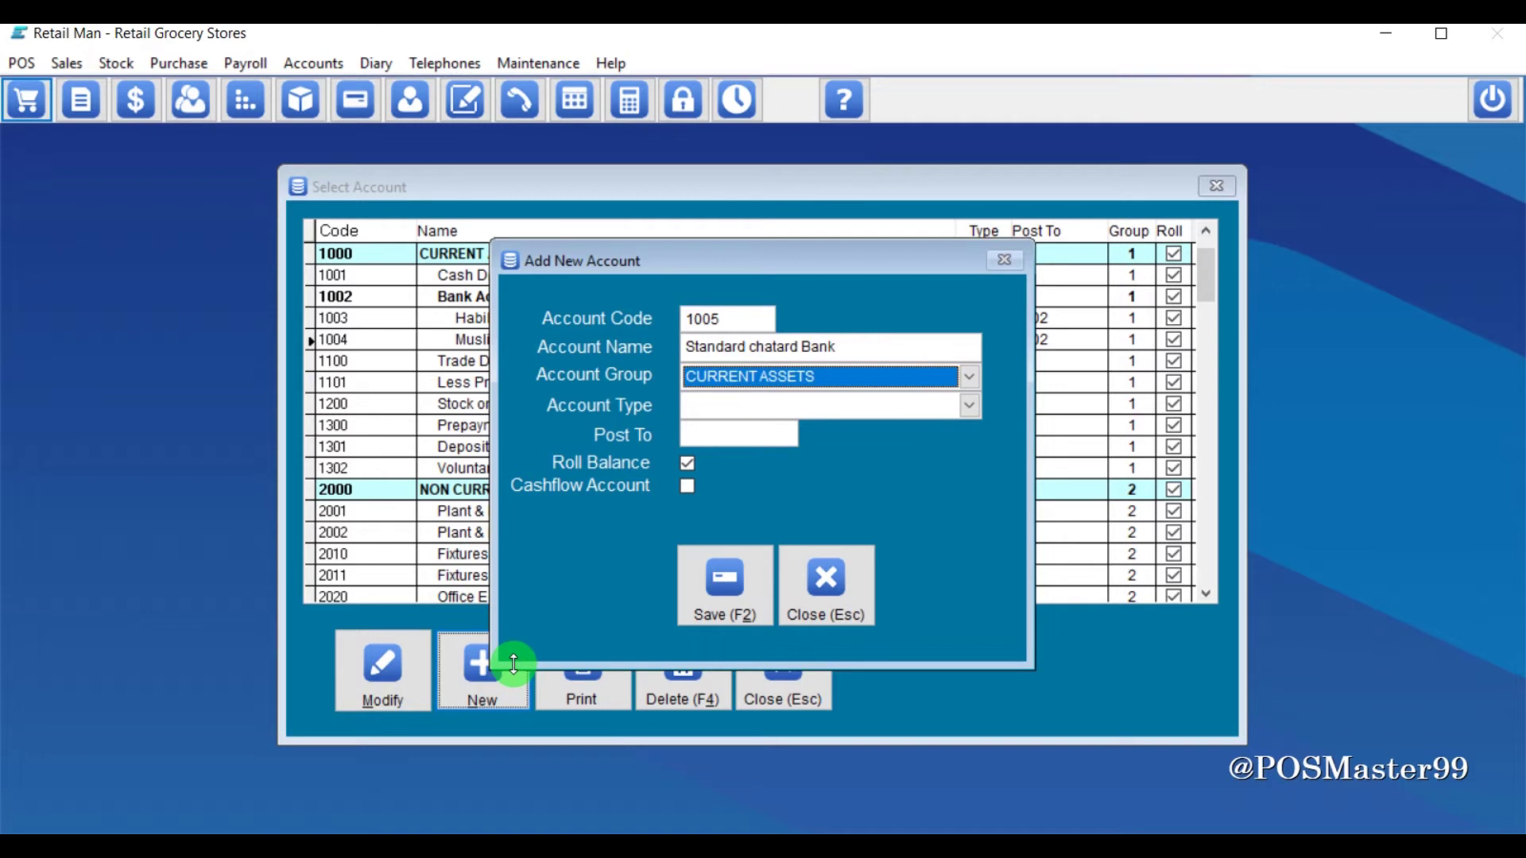
{"action": "key", "text": "Tab"}
{"action": "key", "text": "Down"}
{"action": "key", "text": "Tab"}
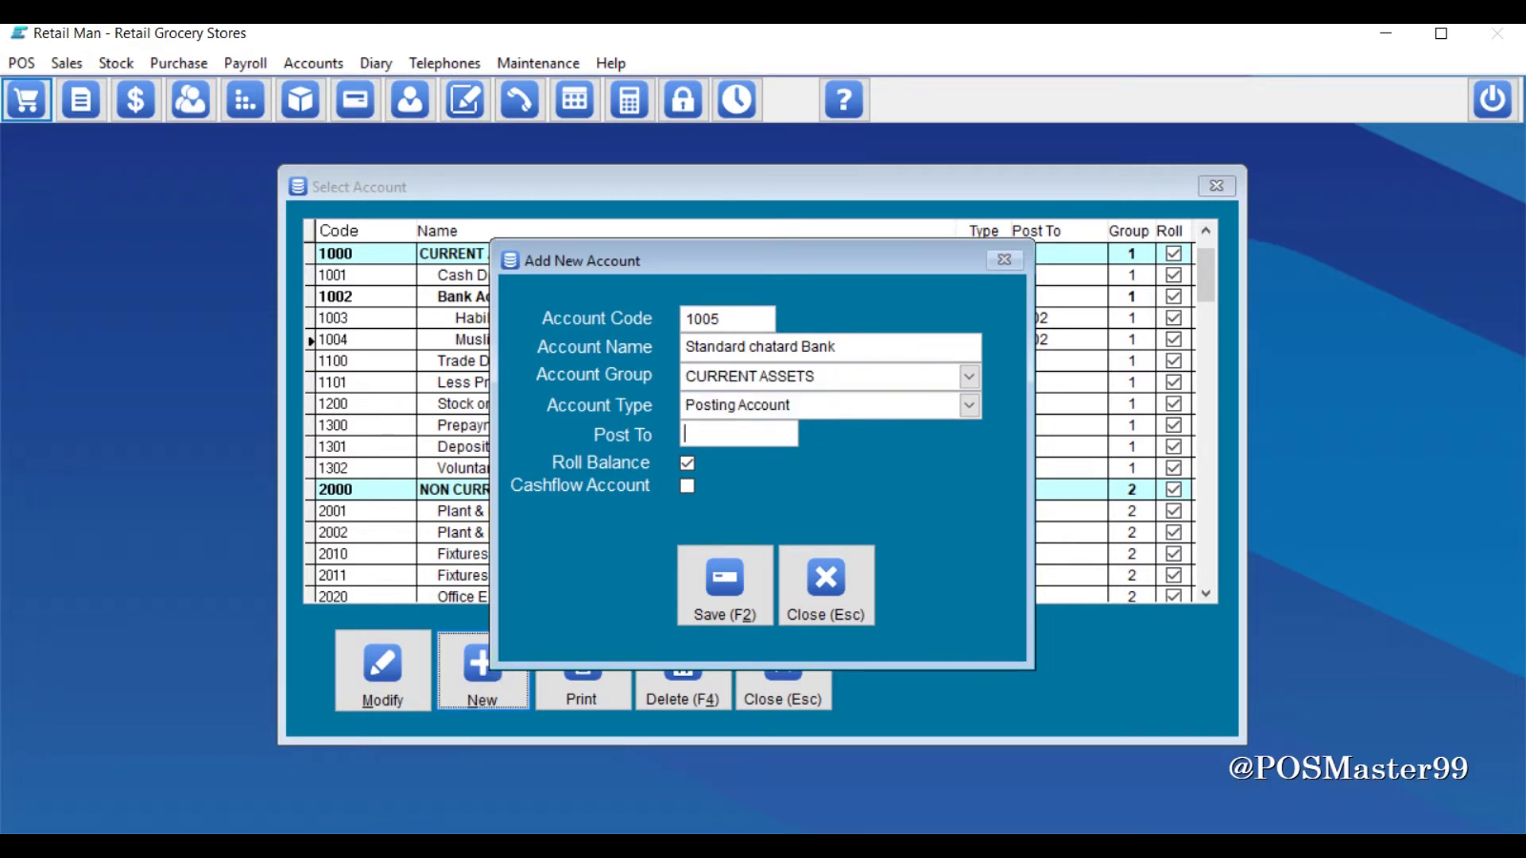
{"action": "type", "text": "1002"}
{"action": "left_click", "coordinate": [717, 598]}
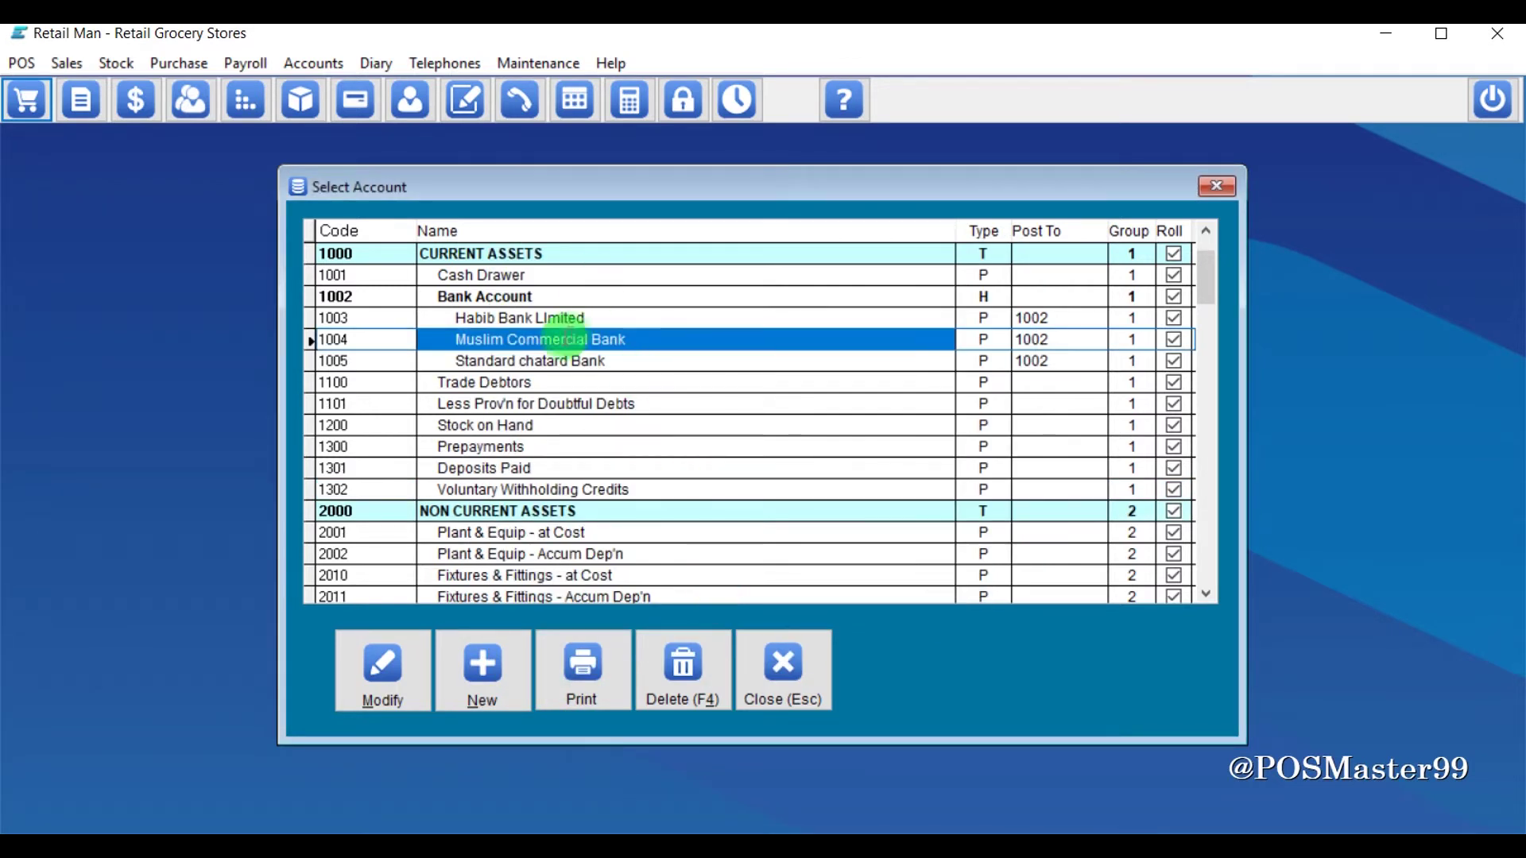
Step: Review the Bank Account heading, its sub-accounts and its account type in the chart of accounts, and close the list
{"action": "left_click", "coordinate": [545, 340]}
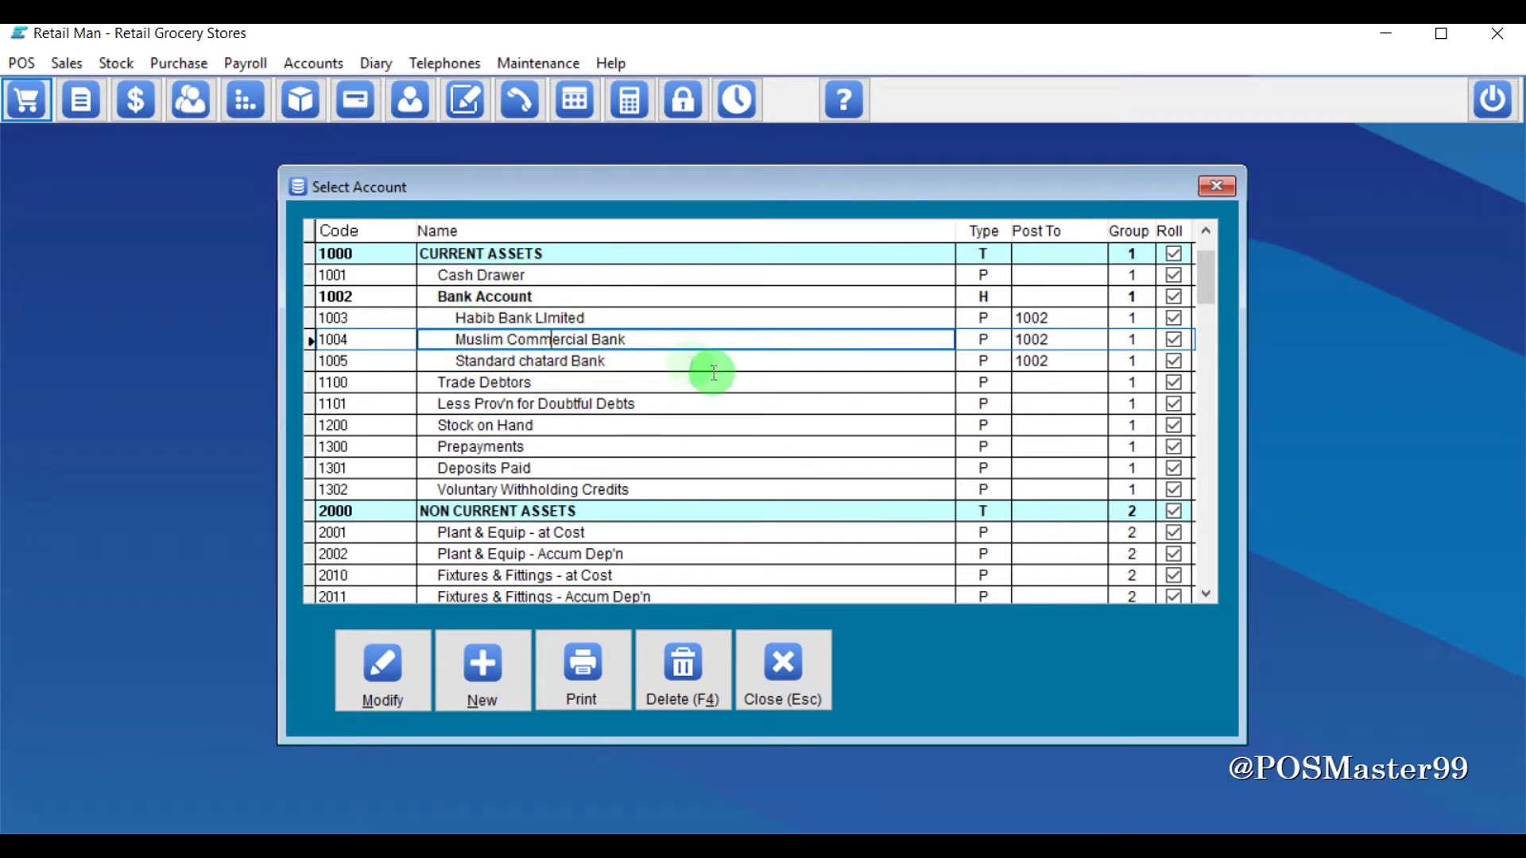
{"action": "left_click", "coordinate": [466, 299]}
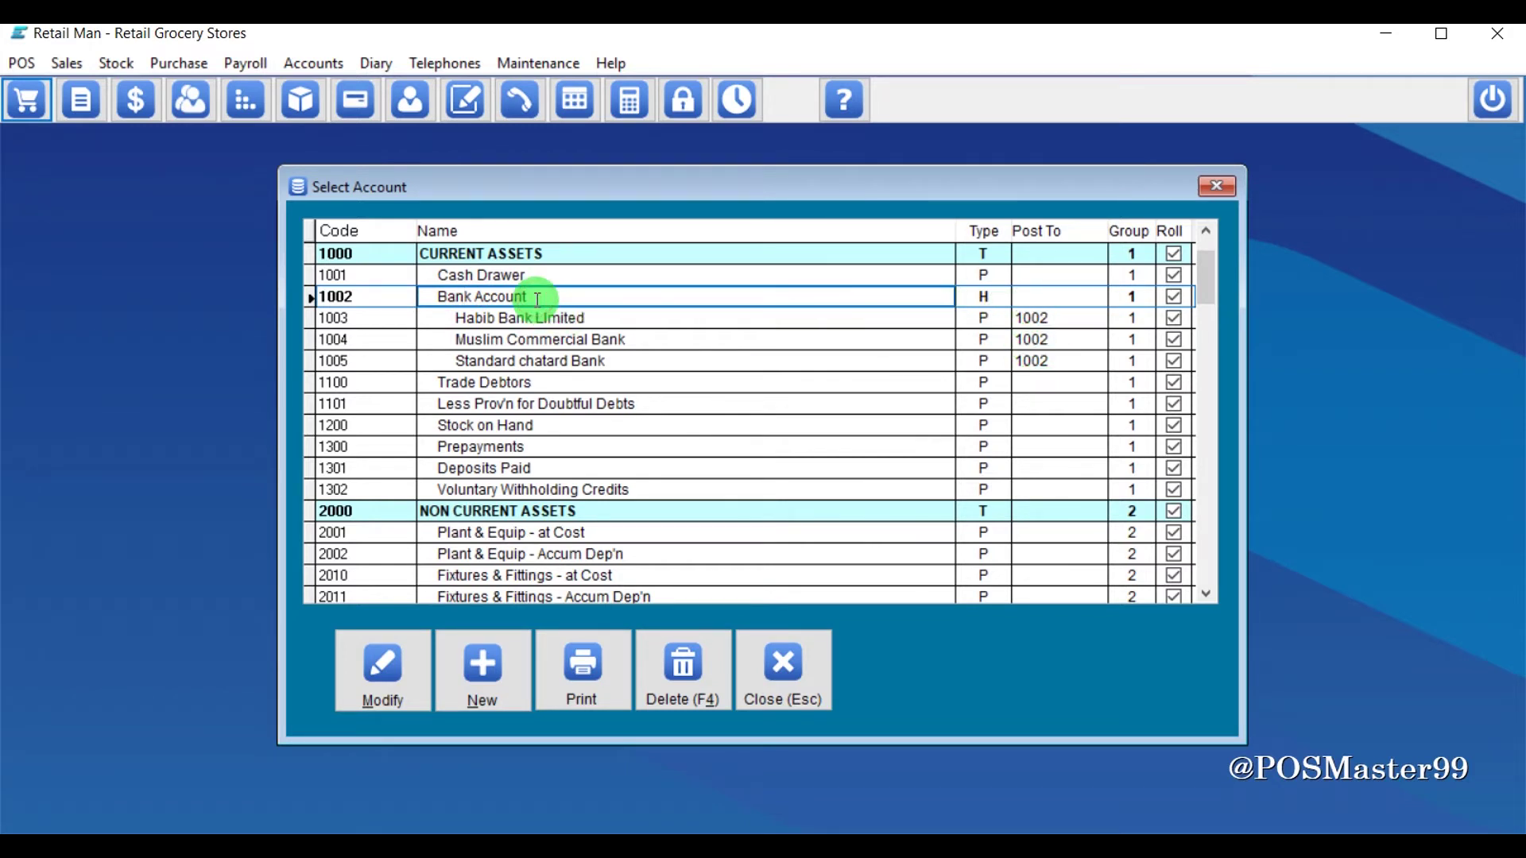
{"action": "left_click", "coordinate": [988, 297]}
{"action": "type", "text": "H"}
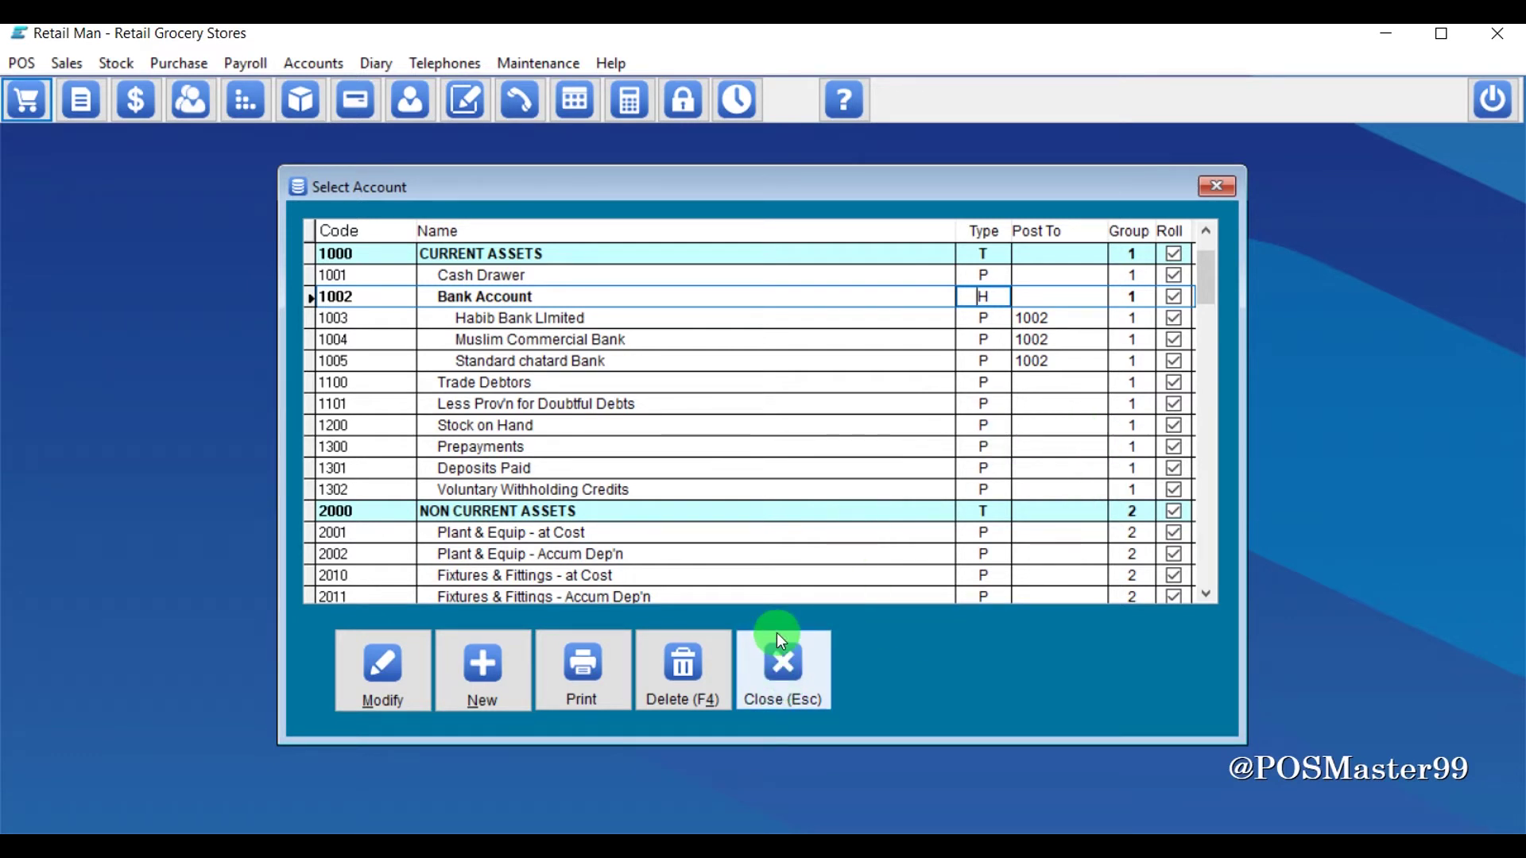
{"action": "left_click", "coordinate": [797, 678]}
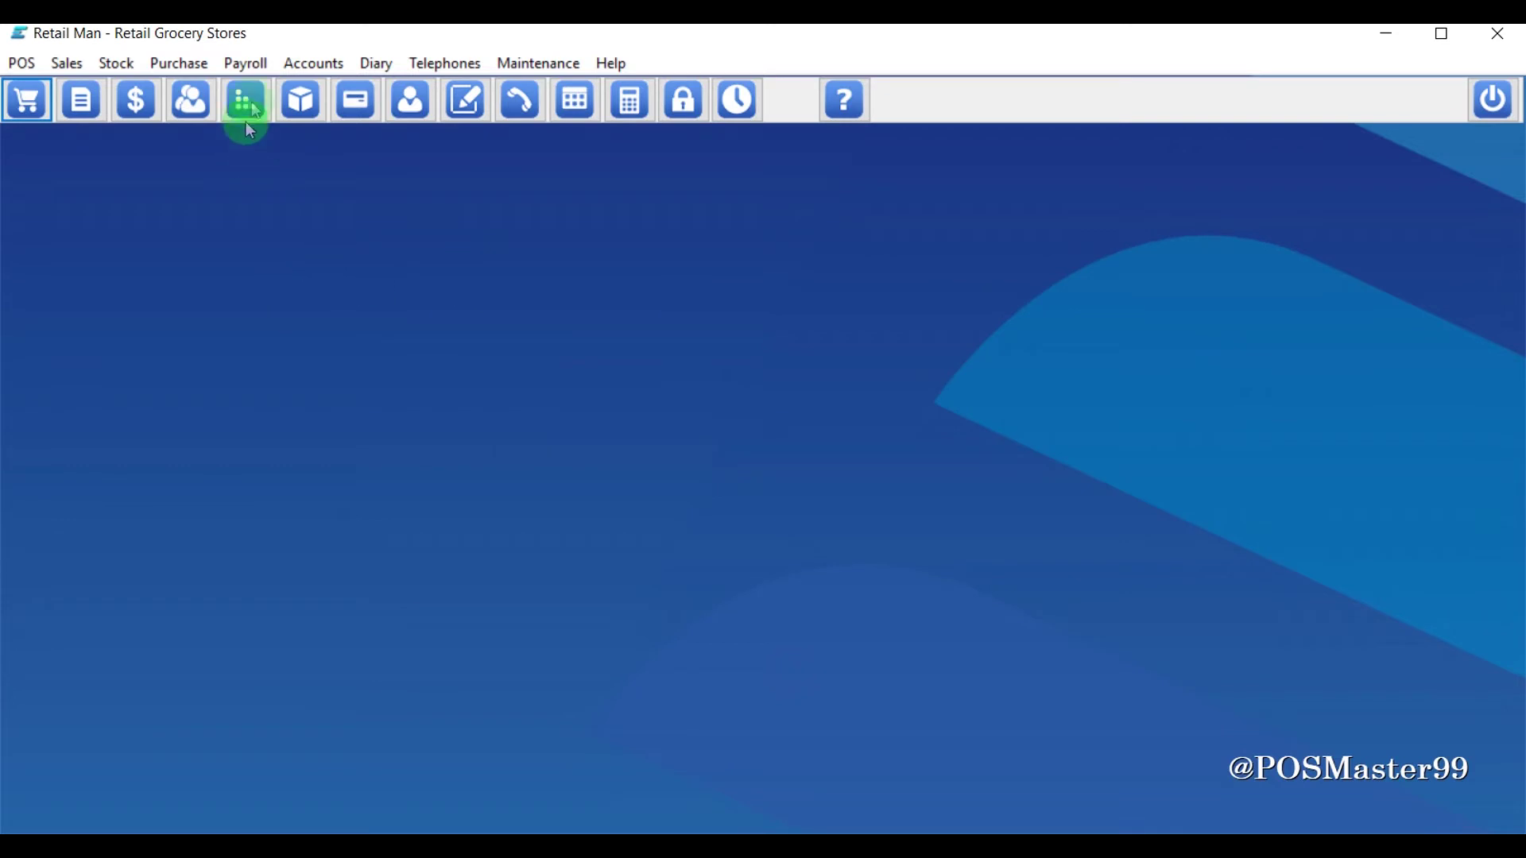
Step: Examine the payment methods offered in the Payments To Suppliers and Client's Payments forms, closing each form
{"action": "left_click", "coordinate": [295, 66]}
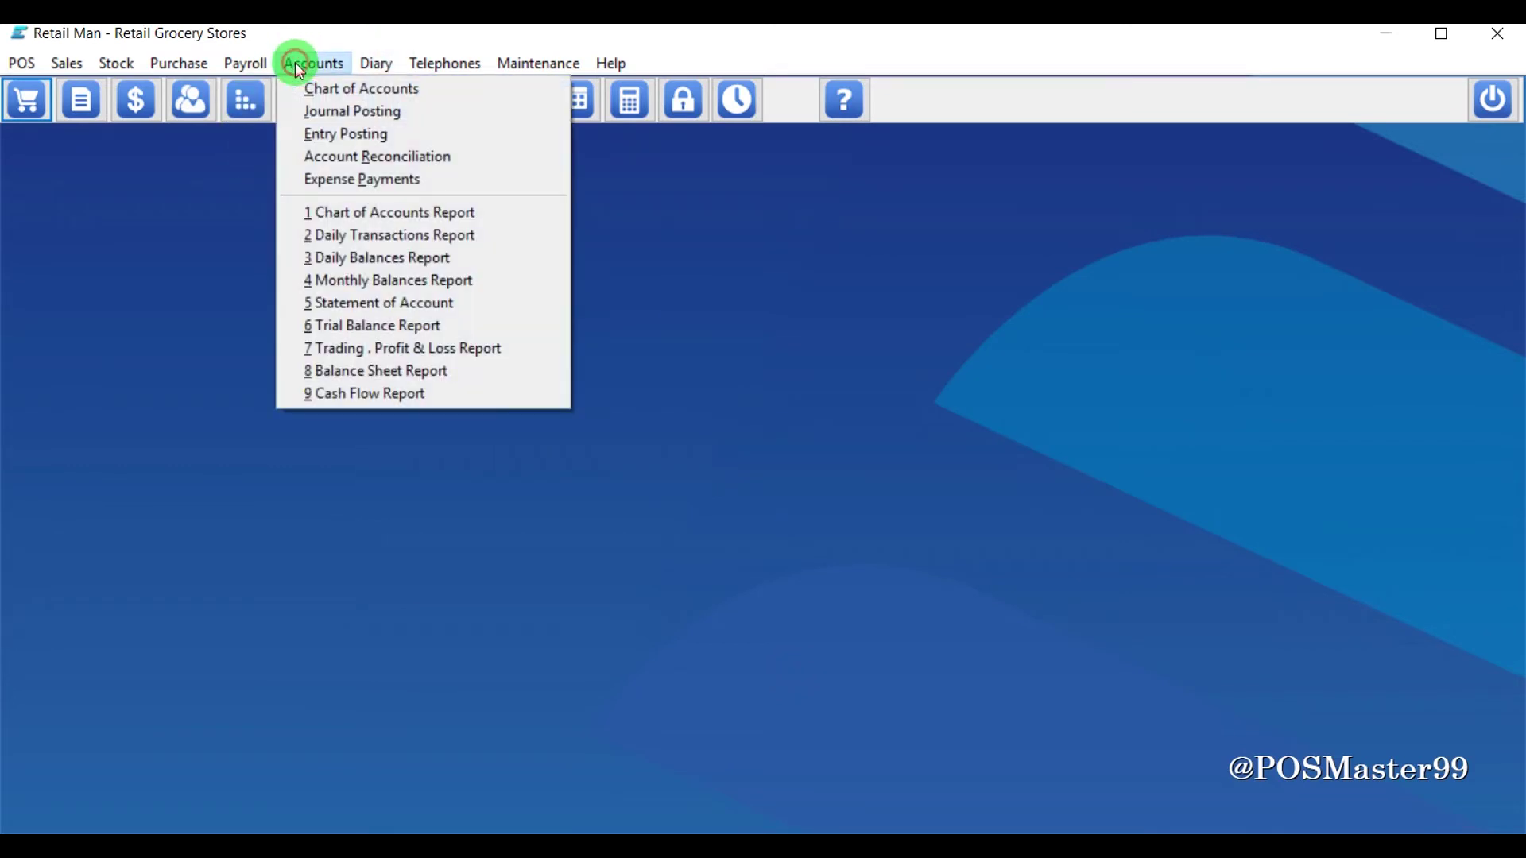
{"action": "left_click", "coordinate": [193, 67]}
{"action": "left_click", "coordinate": [219, 117]}
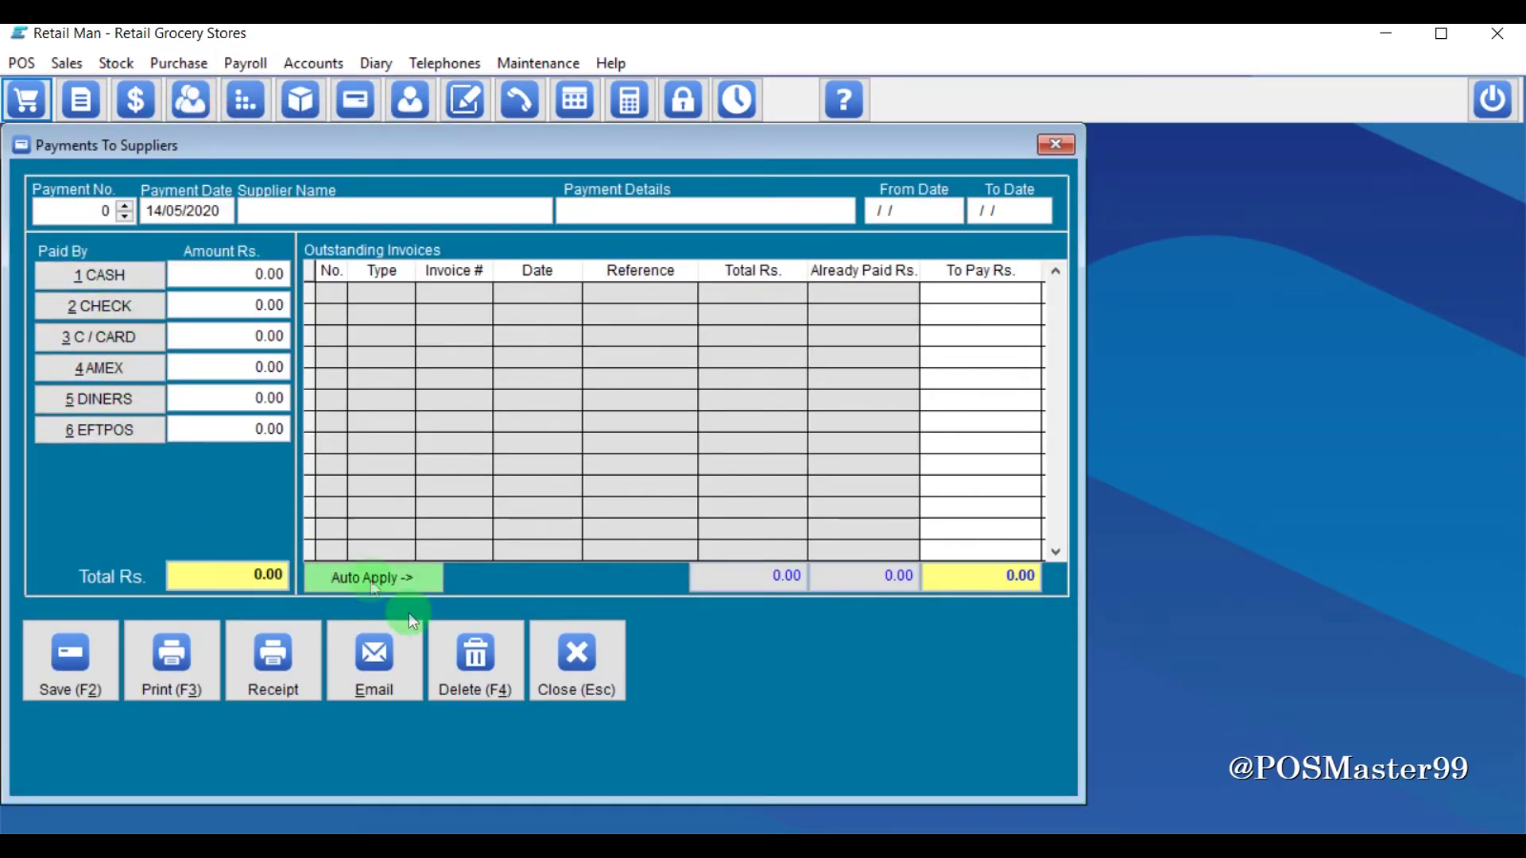
{"action": "left_click", "coordinate": [614, 660]}
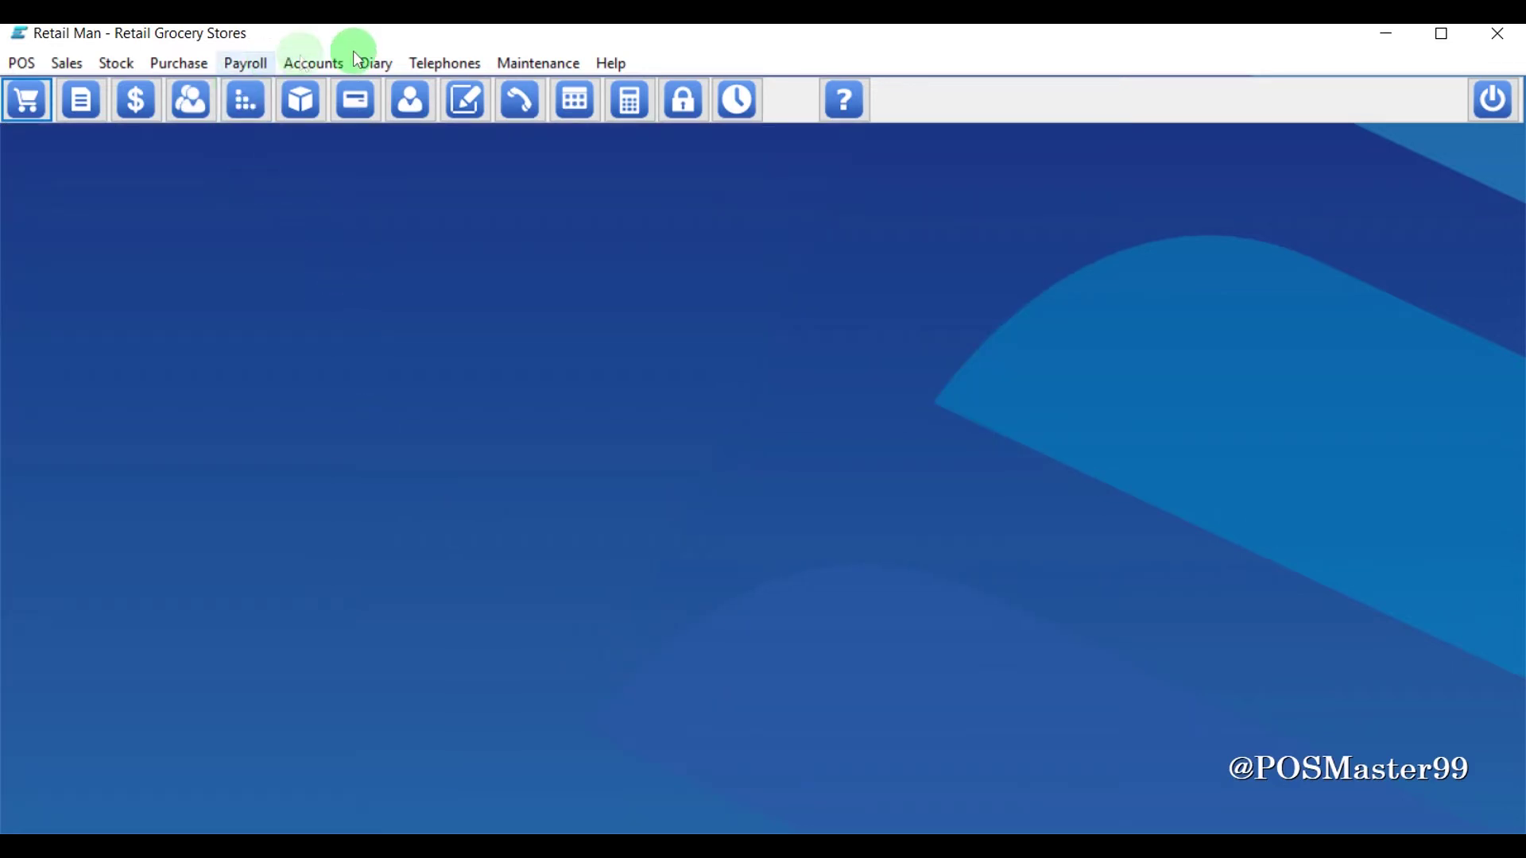
{"action": "left_click", "coordinate": [80, 67]}
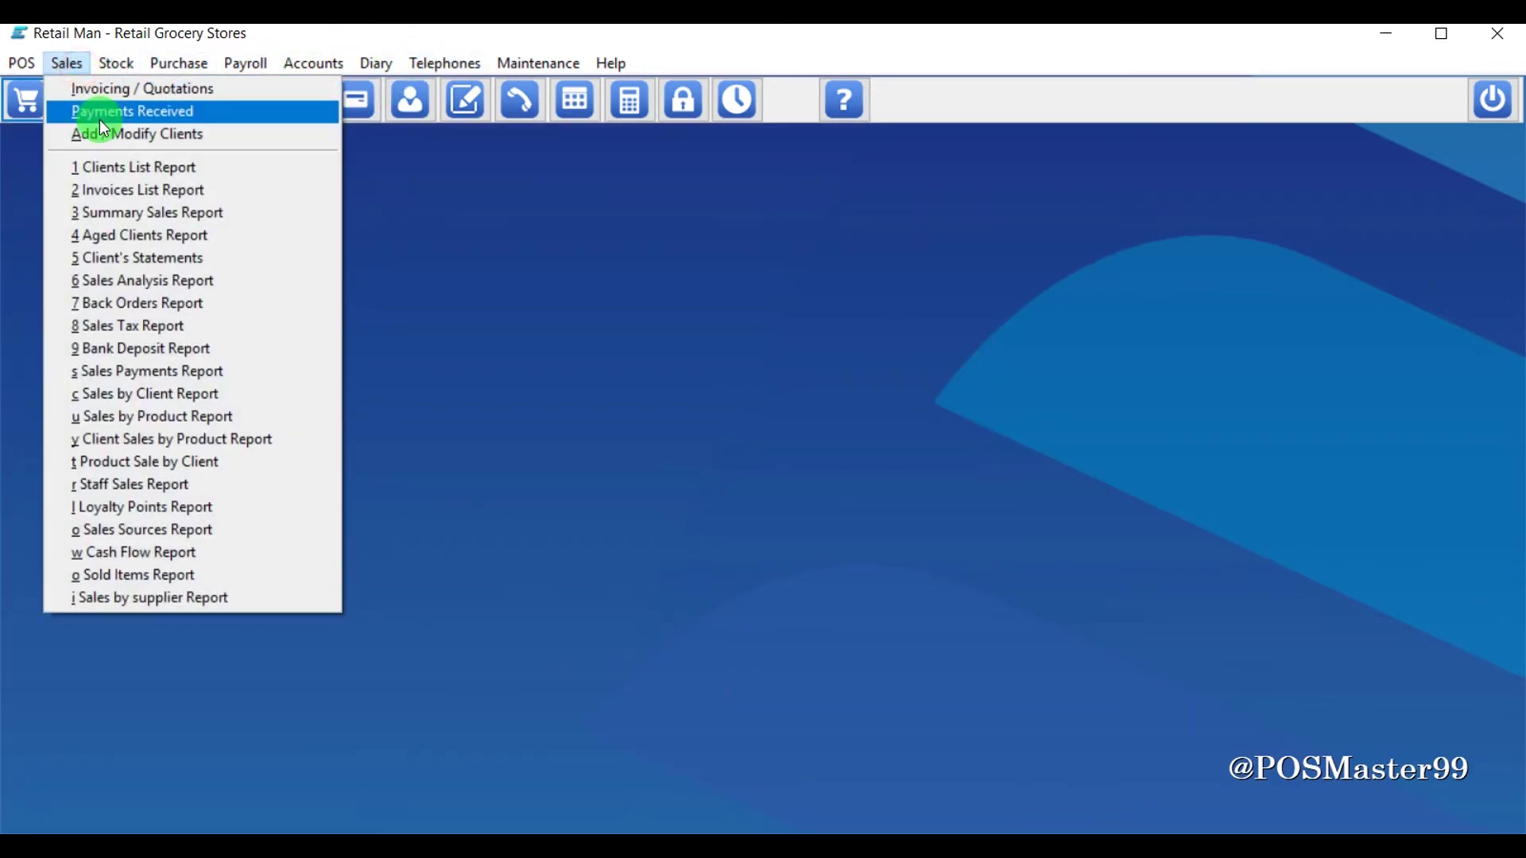
{"action": "left_click", "coordinate": [96, 113]}
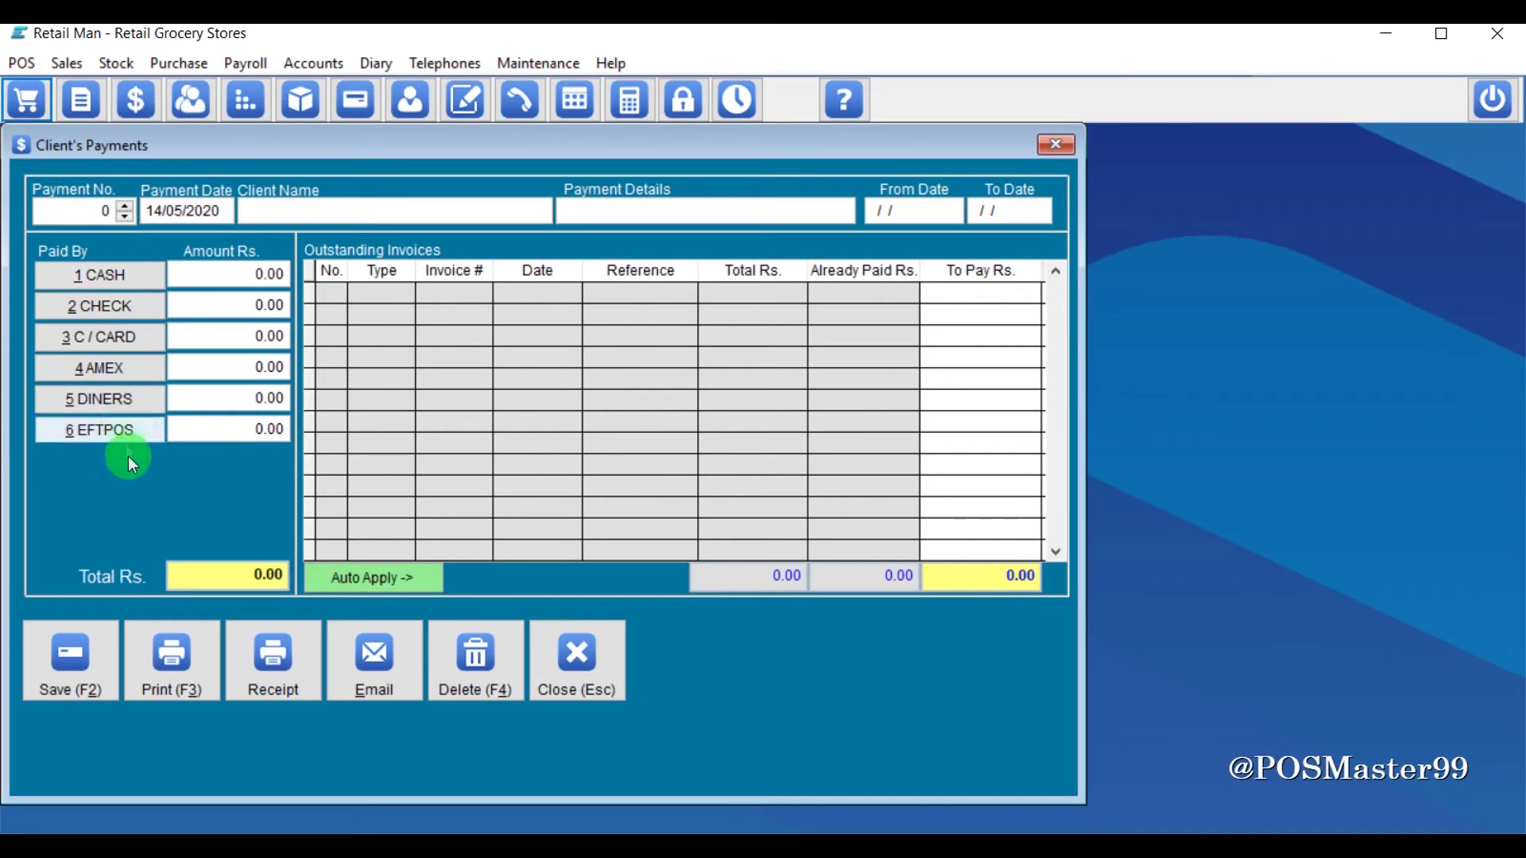
{"action": "left_click", "coordinate": [609, 681]}
{"action": "left_click", "coordinate": [577, 119]}
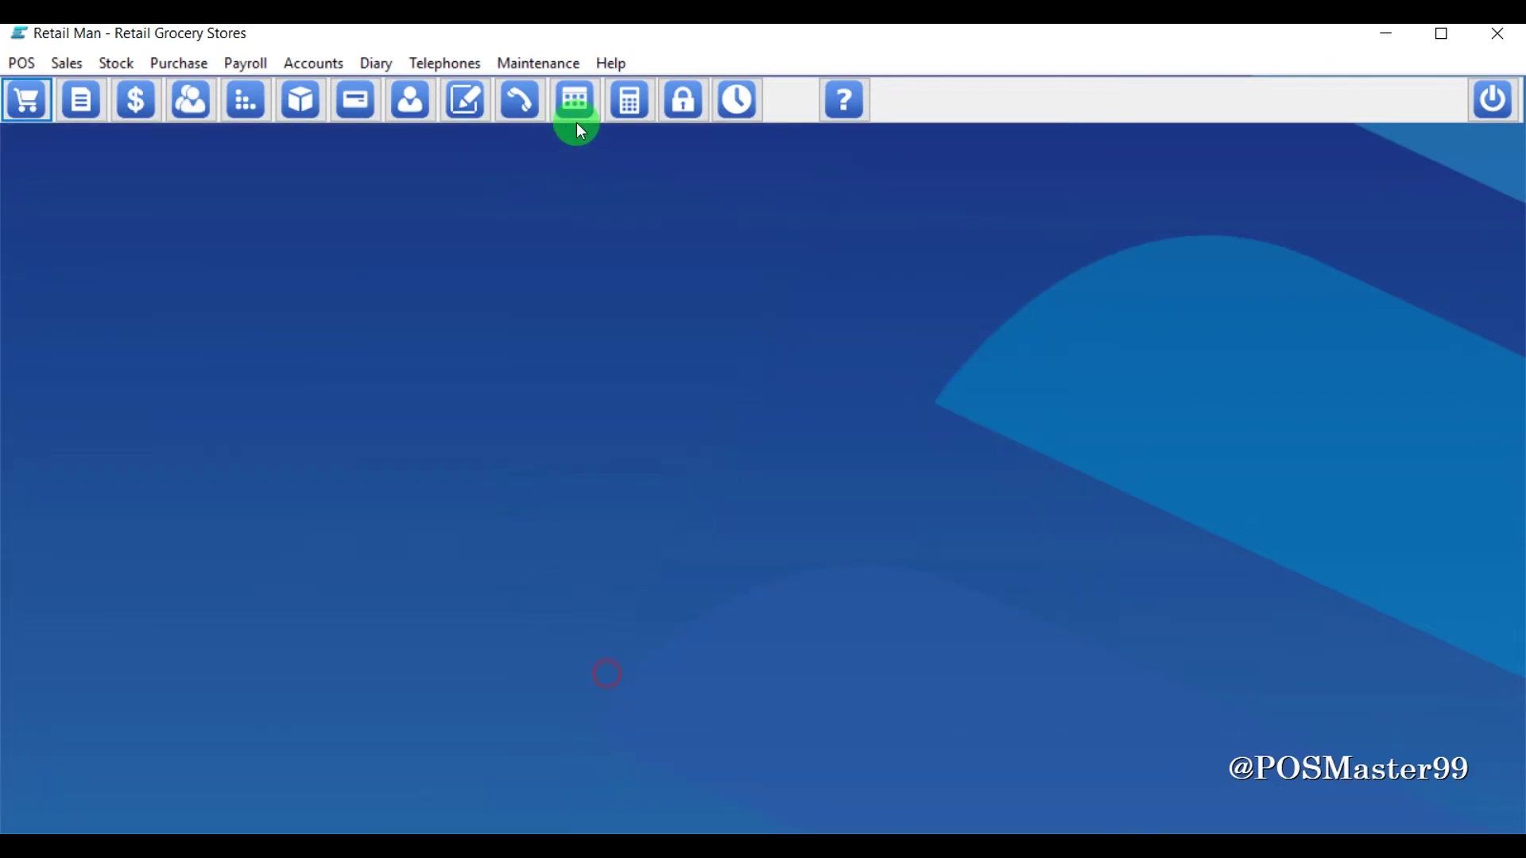
Step: Open the payment types in System Setup
{"action": "left_click", "coordinate": [537, 62]}
{"action": "left_click", "coordinate": [566, 105]}
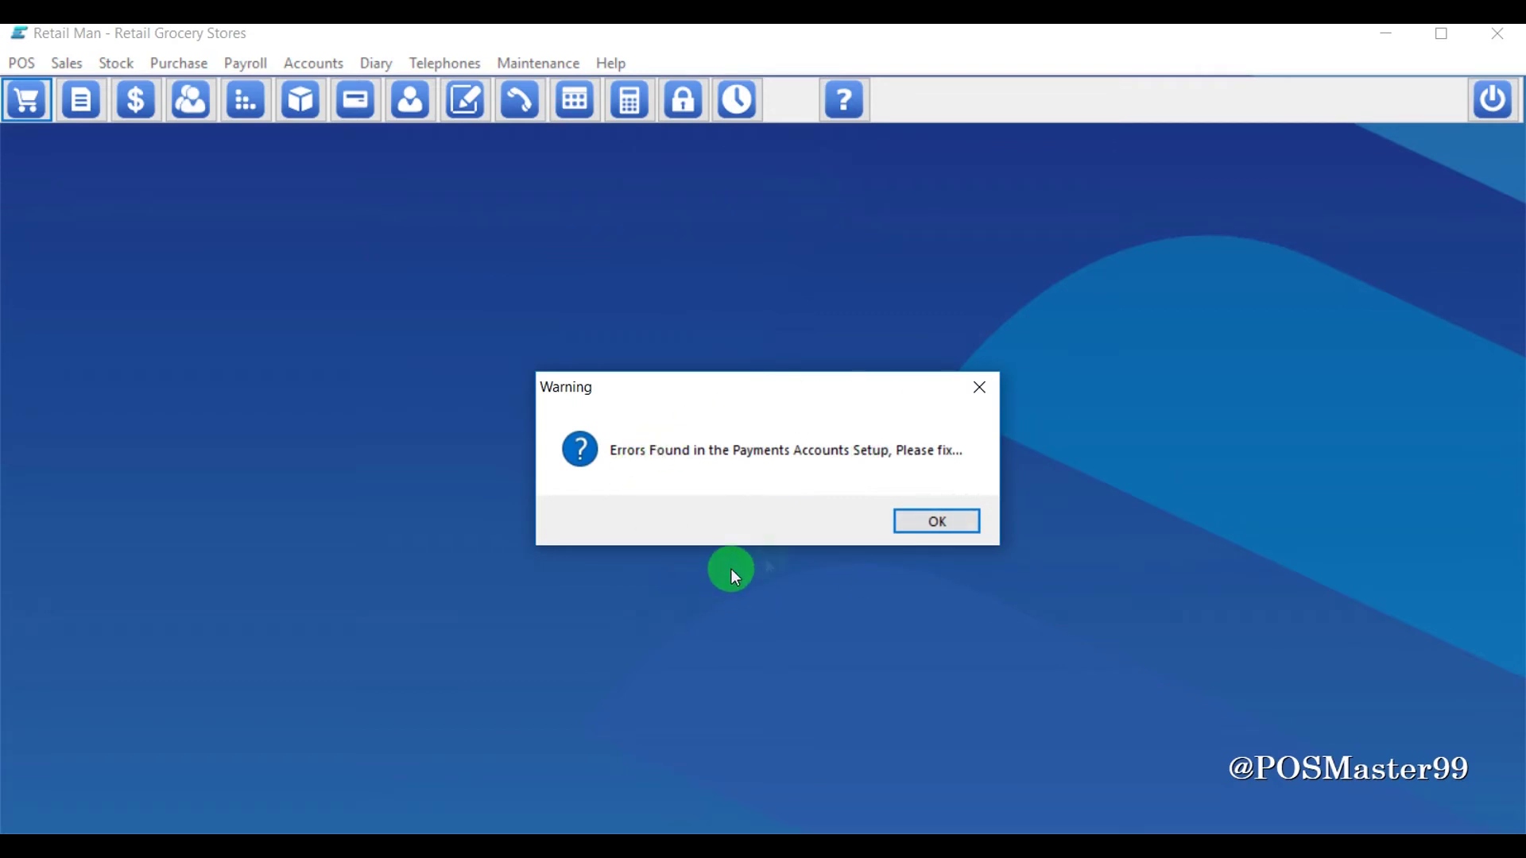
{"action": "left_click", "coordinate": [938, 526]}
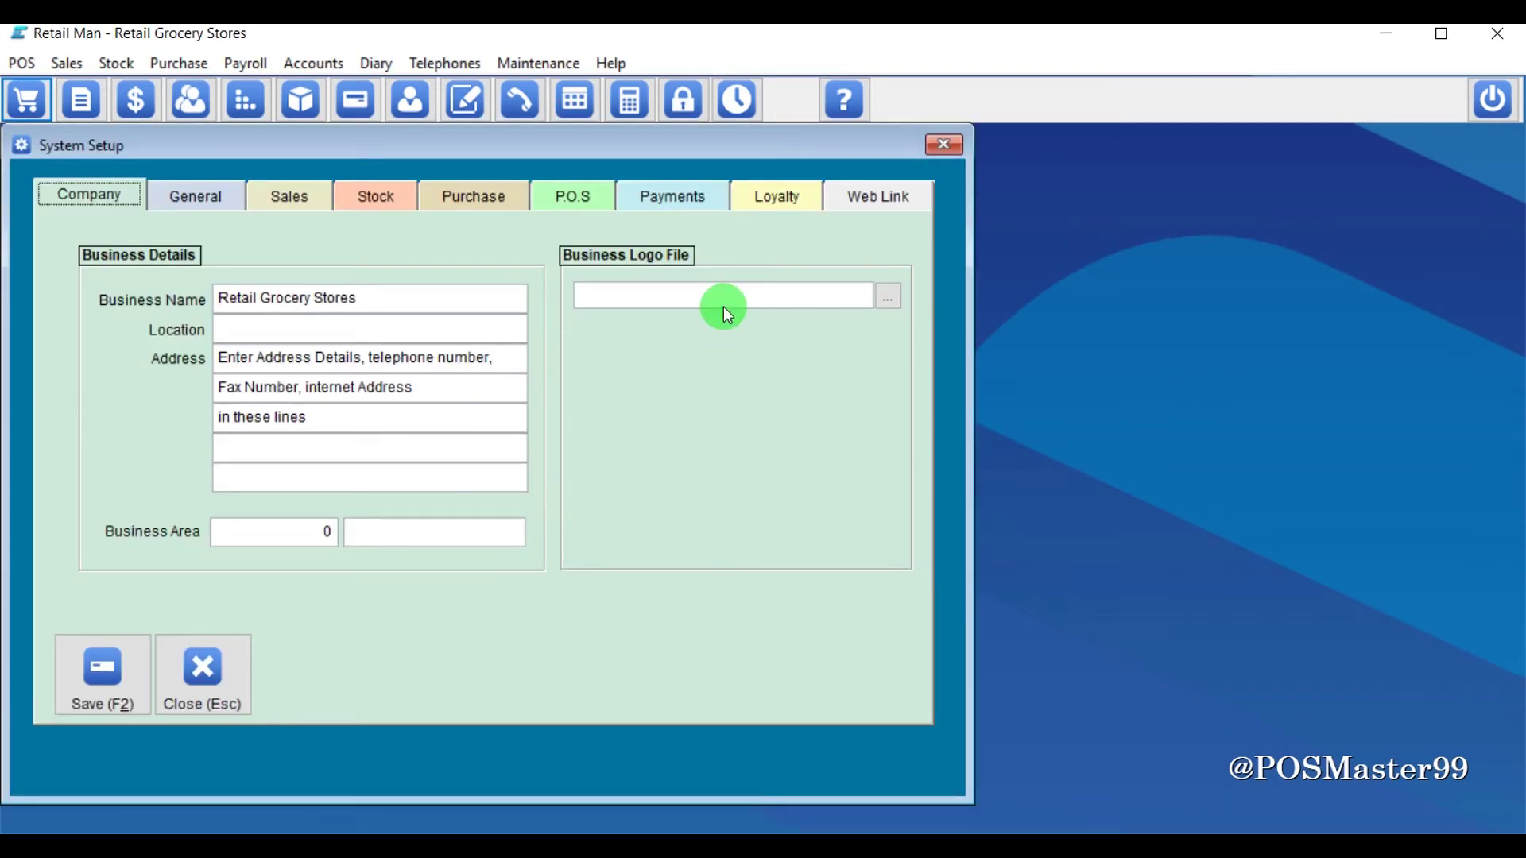
{"action": "left_click", "coordinate": [670, 198]}
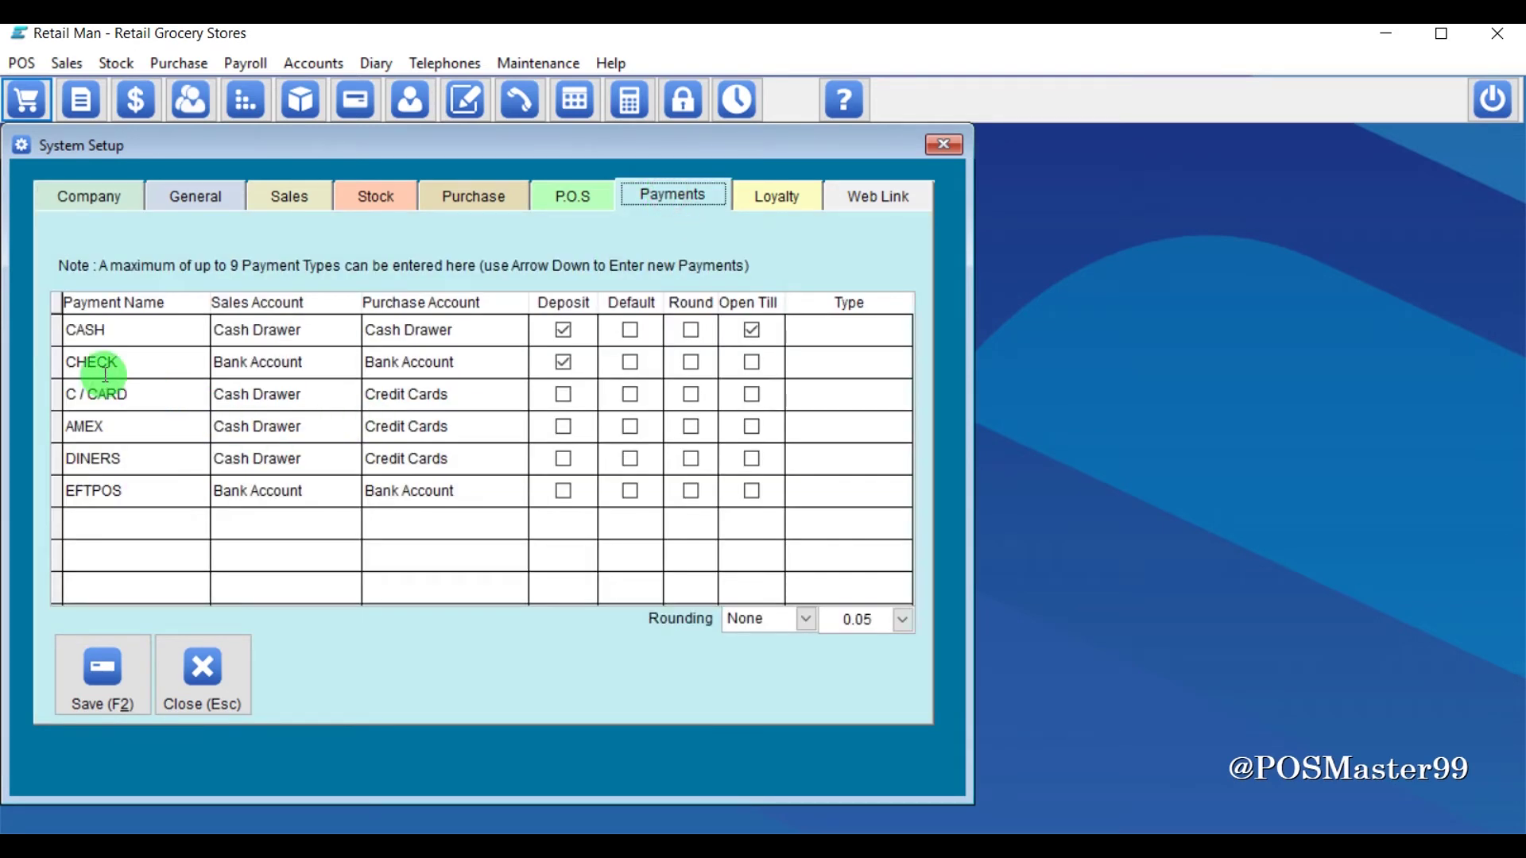
Step: Clear the sales accounts of the CHECK, C / CARD, AMEX, DINERS and EFTPOS payment types
{"action": "left_click", "coordinate": [239, 367]}
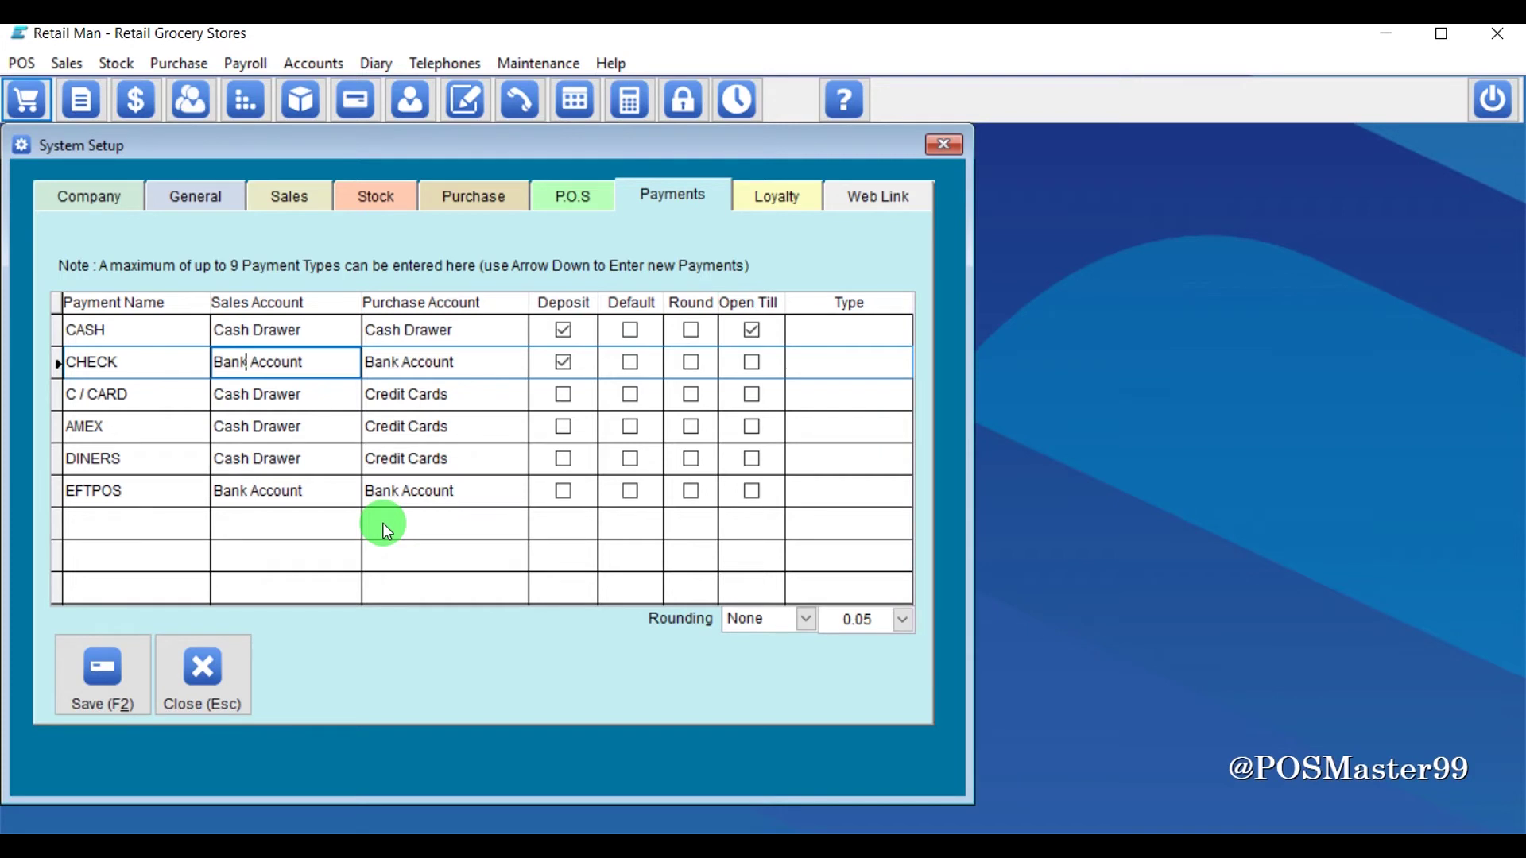
{"action": "key", "text": "Down"}
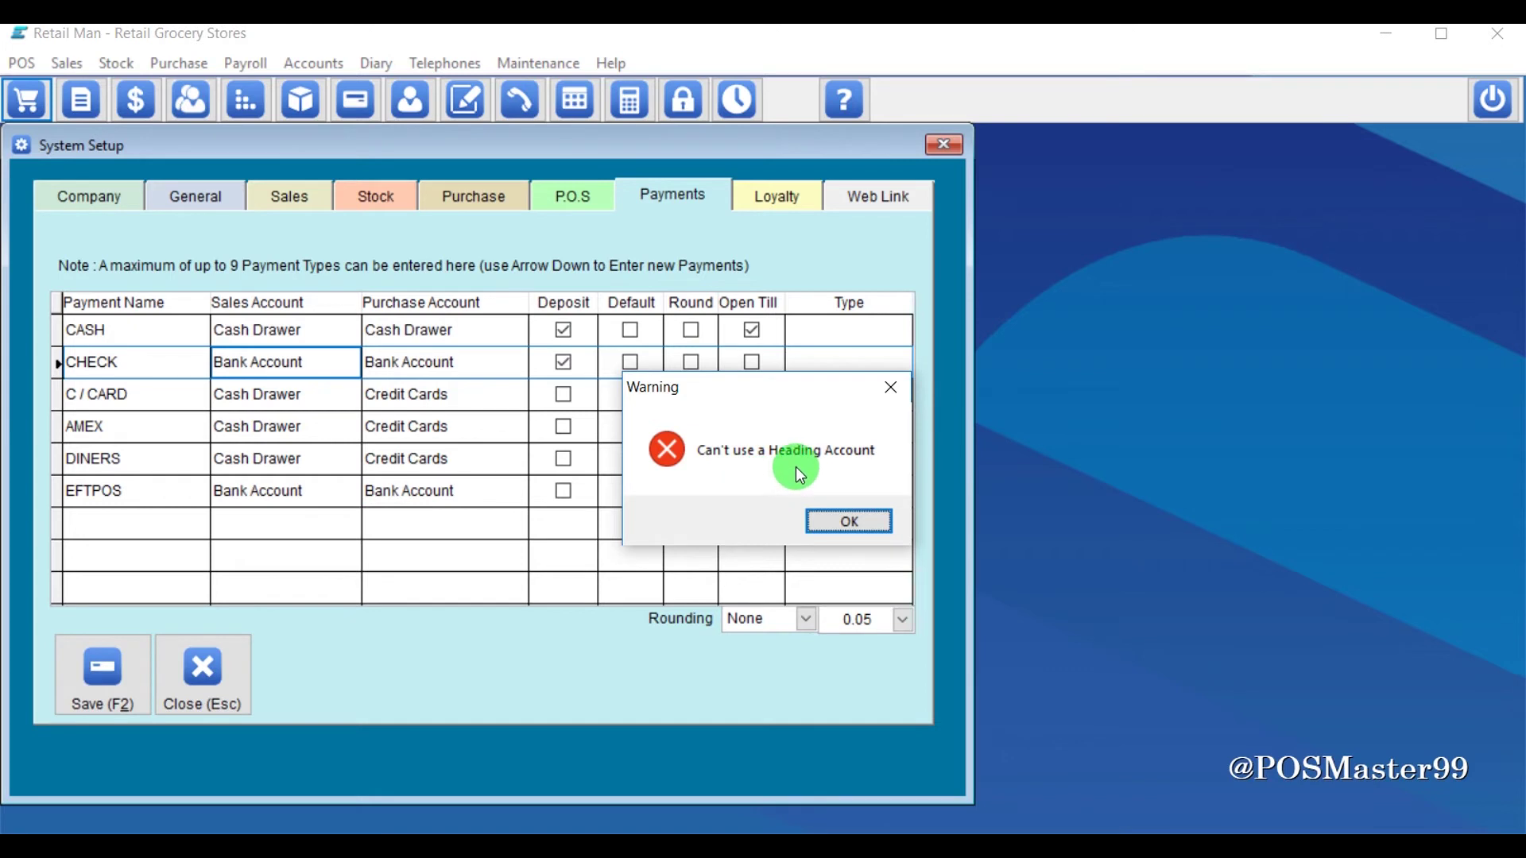
{"action": "left_click", "coordinate": [841, 523]}
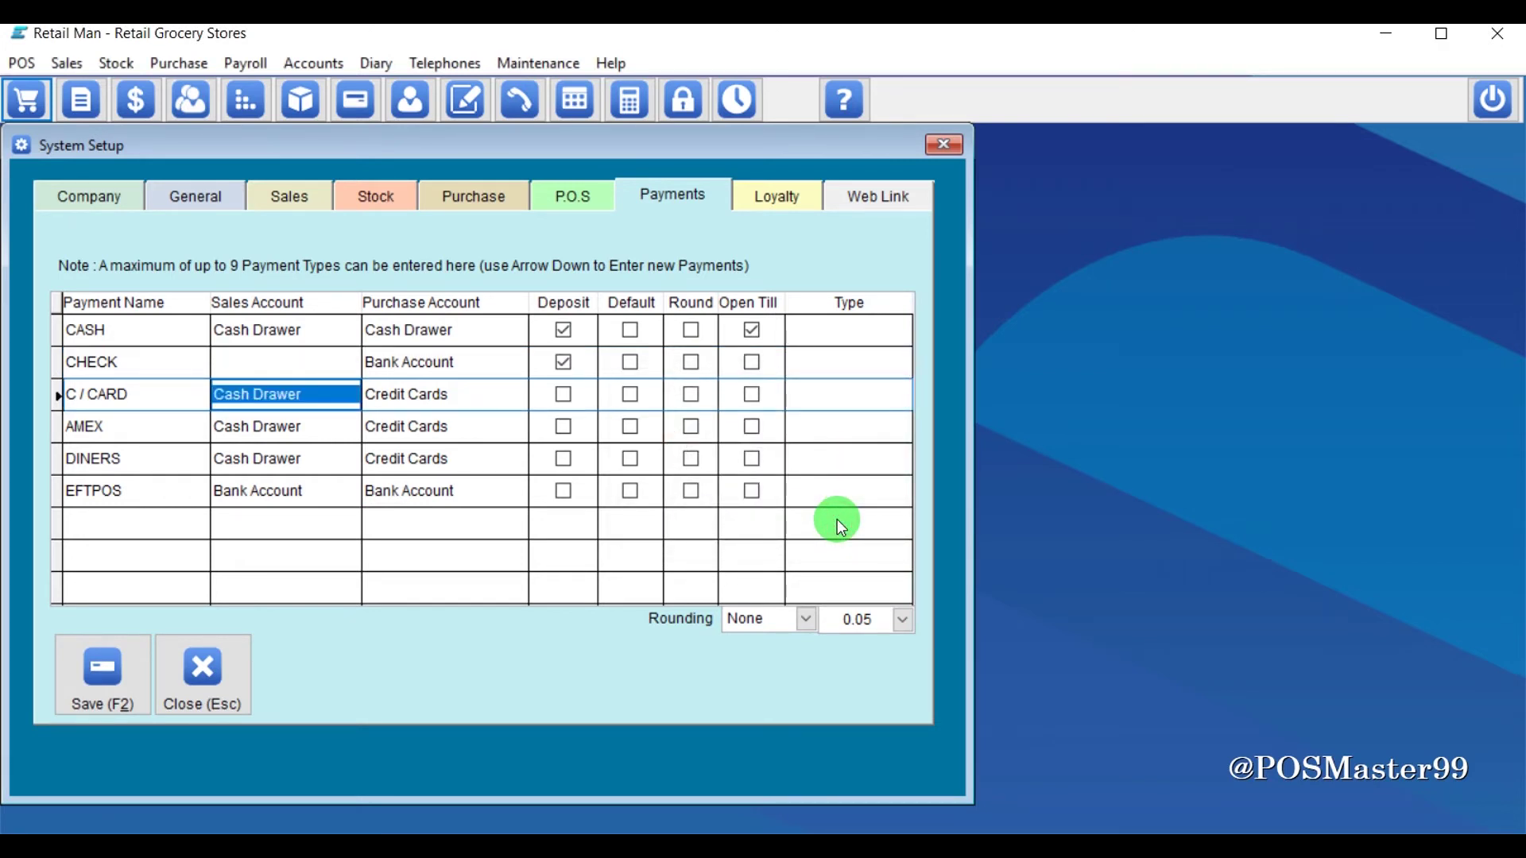
{"action": "key", "text": "Delete"}
{"action": "key", "text": "Down"}
{"action": "key", "text": "Delete"}
{"action": "key", "text": "Down"}
{"action": "key", "text": "Delete"}
{"action": "key", "text": "Down"}
{"action": "key", "text": "Delete"}
Step: Clear the purchase accounts of all payment types from EFTPOS up to CHECK, keeping only the one for CASH
{"action": "key", "text": "Right"}
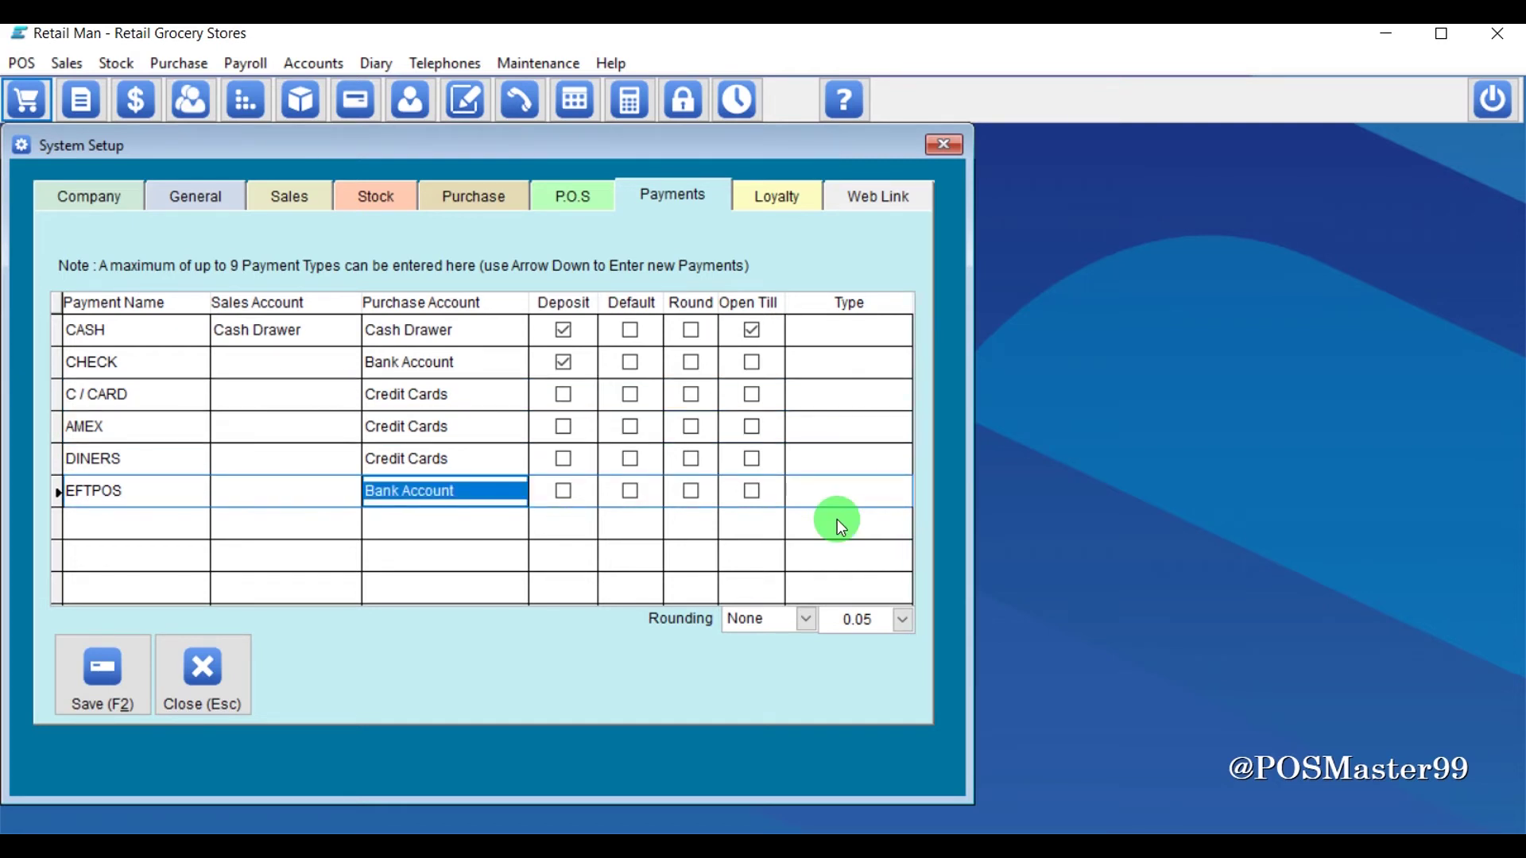
{"action": "key", "text": "Right"}
{"action": "left_click", "coordinate": [841, 523]}
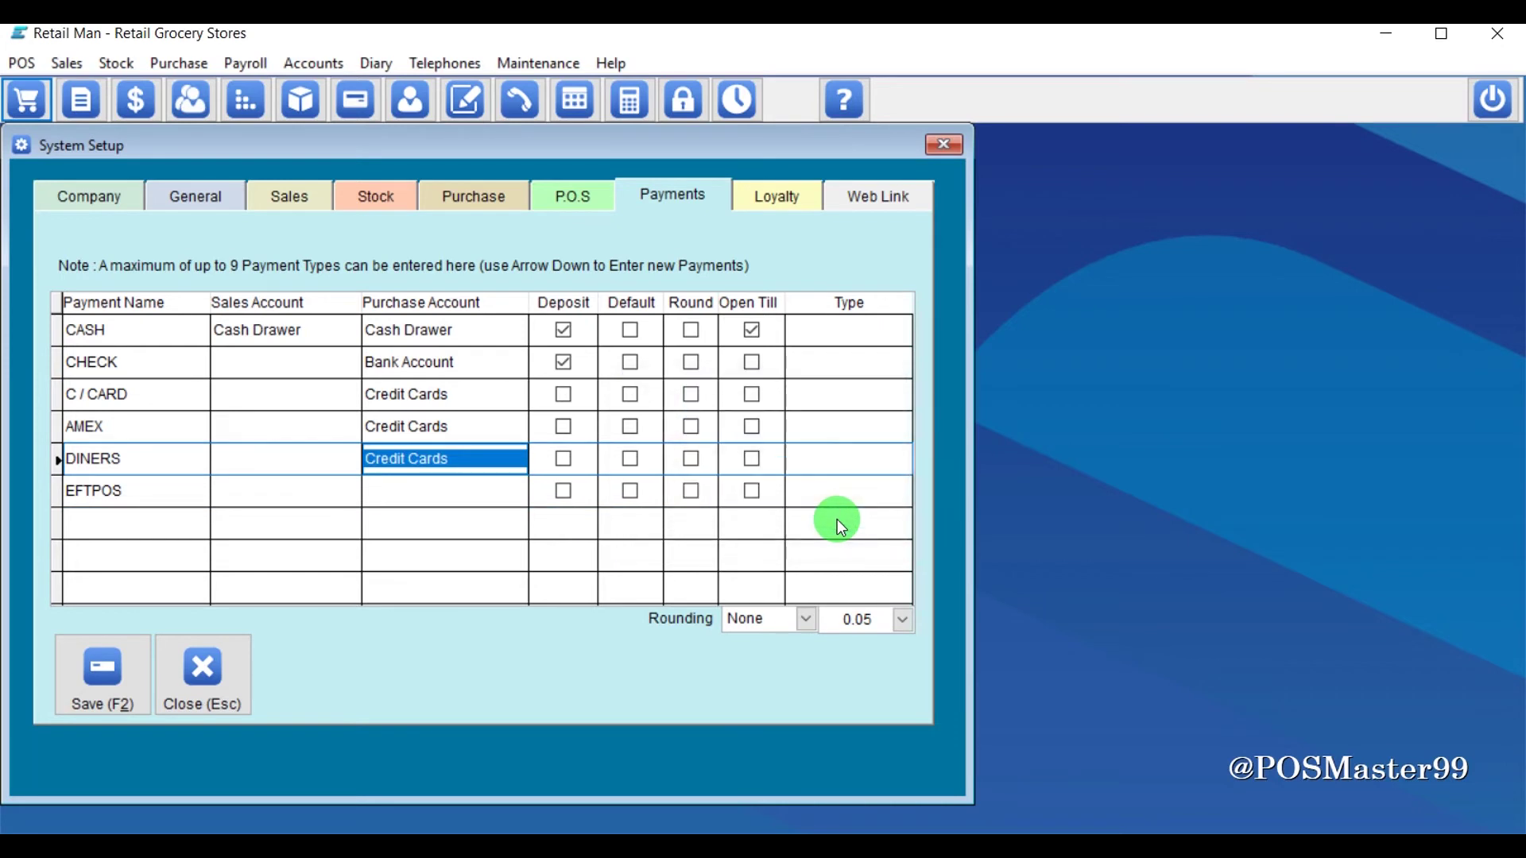
{"action": "key", "text": "Up"}
{"action": "key", "text": "Delete"}
{"action": "key", "text": "Down"}
{"action": "key", "text": "Delete"}
{"action": "key", "text": "Up"}
{"action": "key", "text": "Up"}
{"action": "key", "text": "Delete"}
{"action": "key", "text": "Up"}
{"action": "key", "text": "Delete"}
Step: Delete the payment names CHECK, C / CARD, AMEX, DINERS and EFTPOS, and save the system setup
{"action": "key", "text": "Left"}
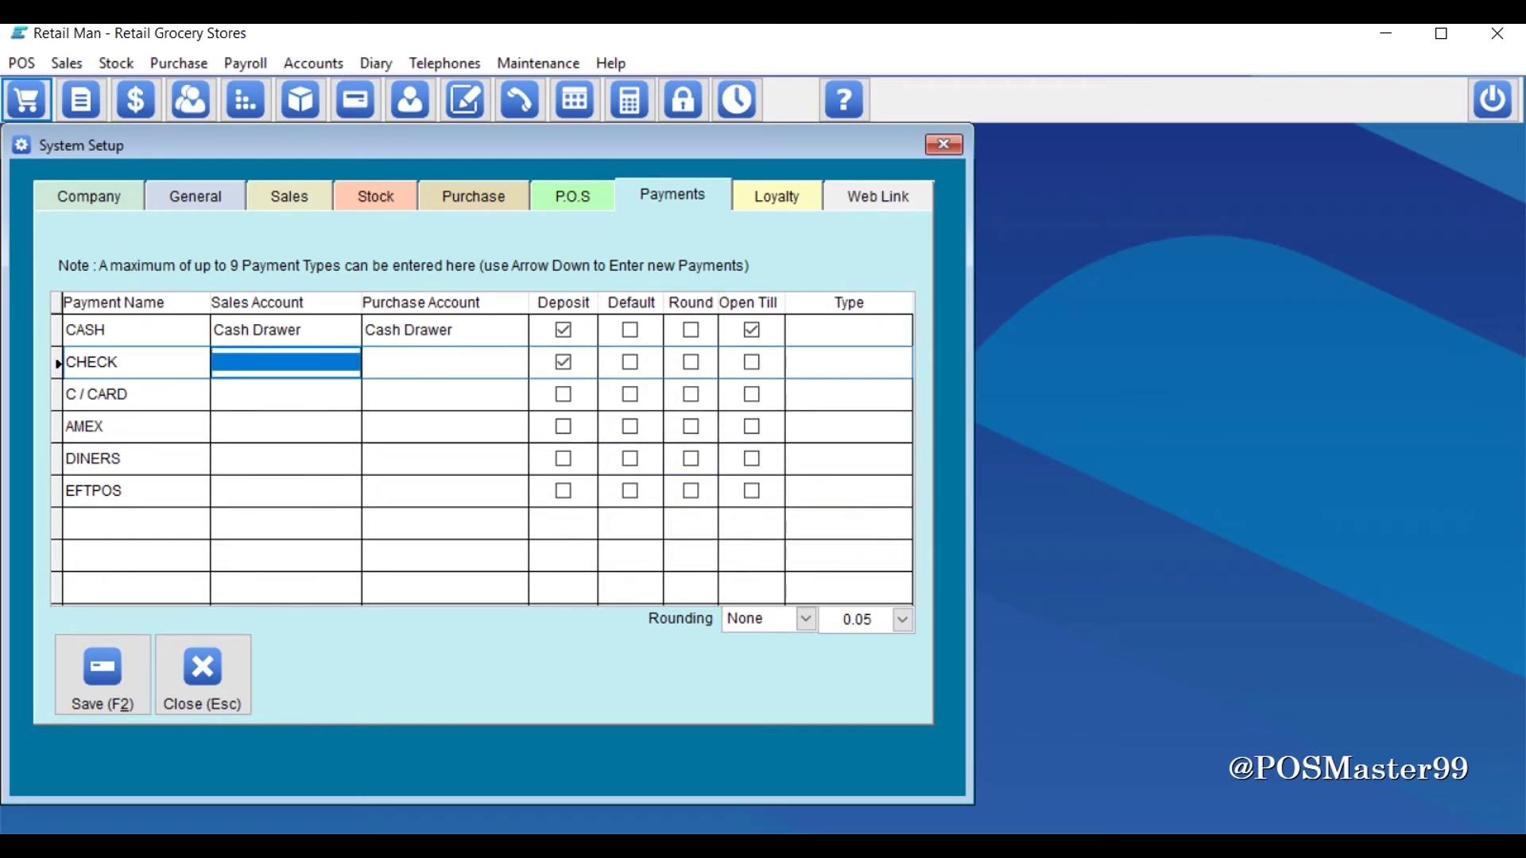
{"action": "key", "text": "Left"}
{"action": "key", "text": "Delete"}
{"action": "key", "text": "Down"}
{"action": "key", "text": "Delete"}
{"action": "key", "text": "Down"}
{"action": "key", "text": "Delete"}
{"action": "key", "text": "Down"}
{"action": "key", "text": "Delete"}
{"action": "key", "text": "Down"}
{"action": "key", "text": "Down"}
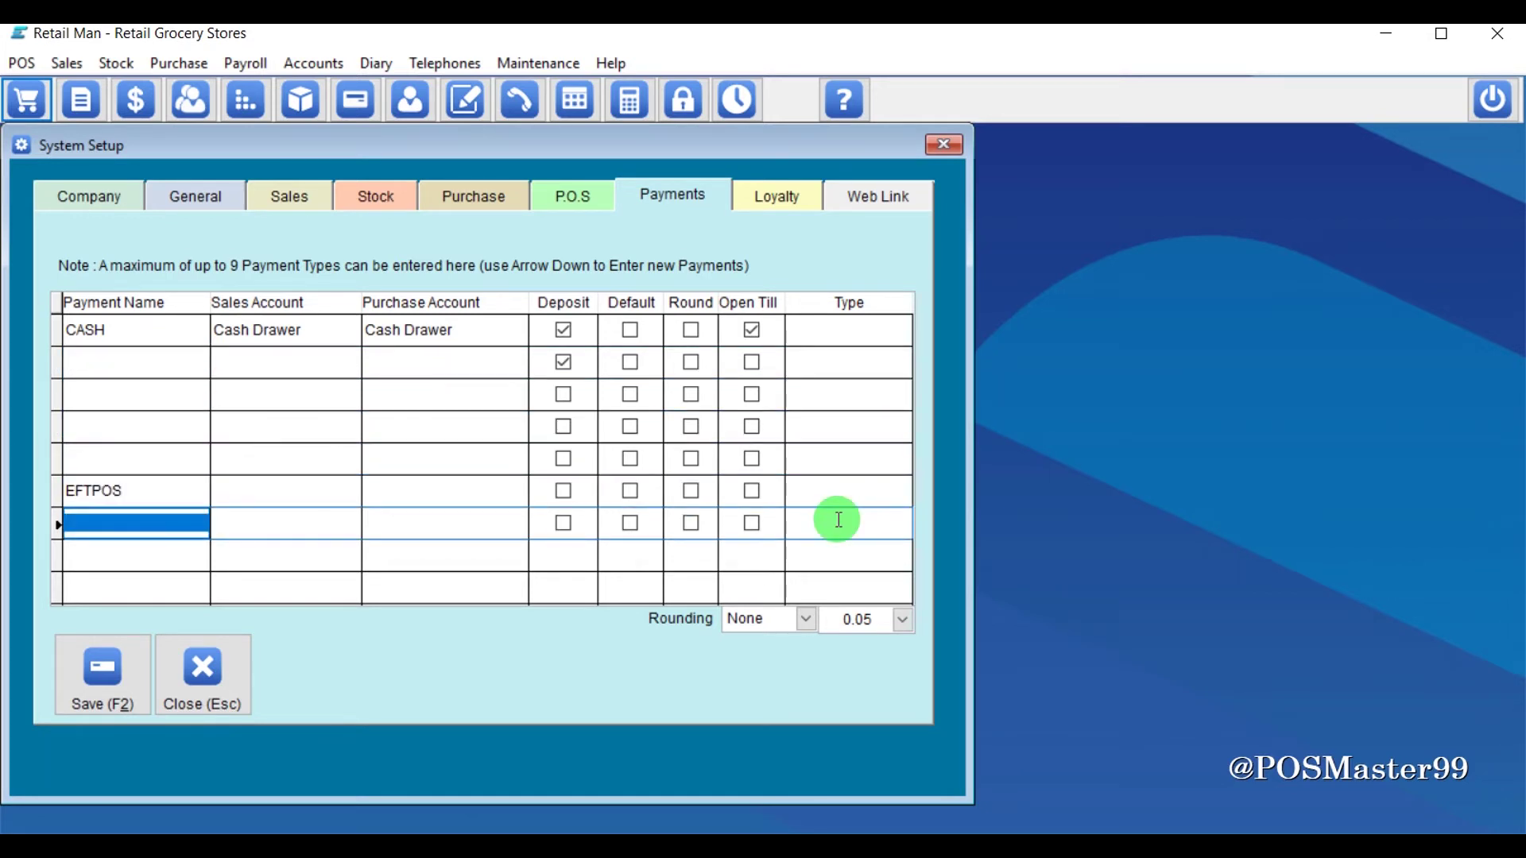
{"action": "key", "text": "Up"}
{"action": "key", "text": "Delete"}
{"action": "key", "text": "Up"}
{"action": "key", "text": "Up"}
{"action": "key", "text": "Up"}
{"action": "key", "text": "Up"}
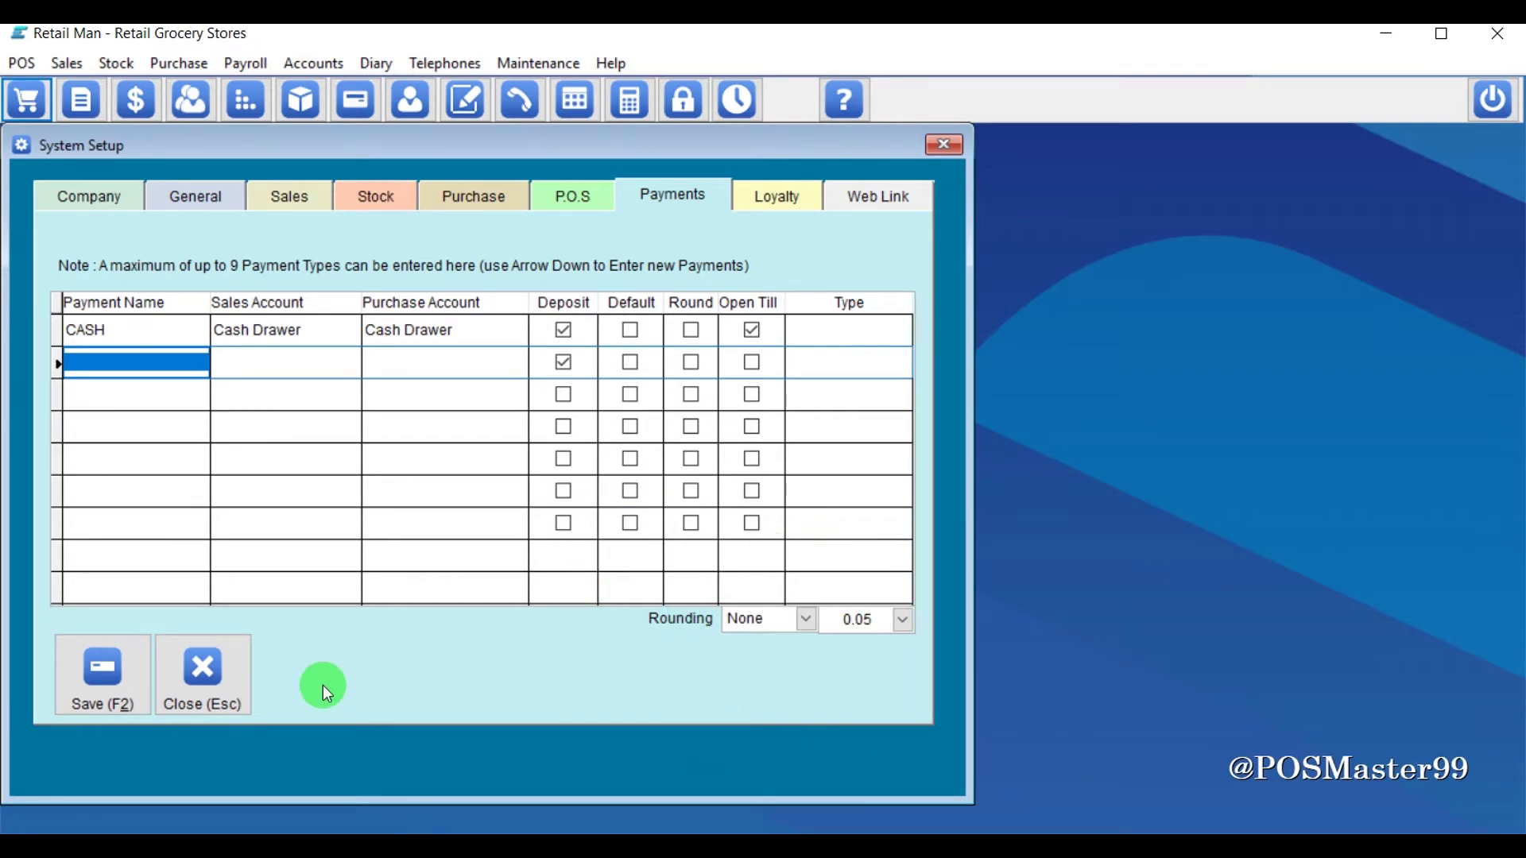
{"action": "left_click", "coordinate": [112, 650]}
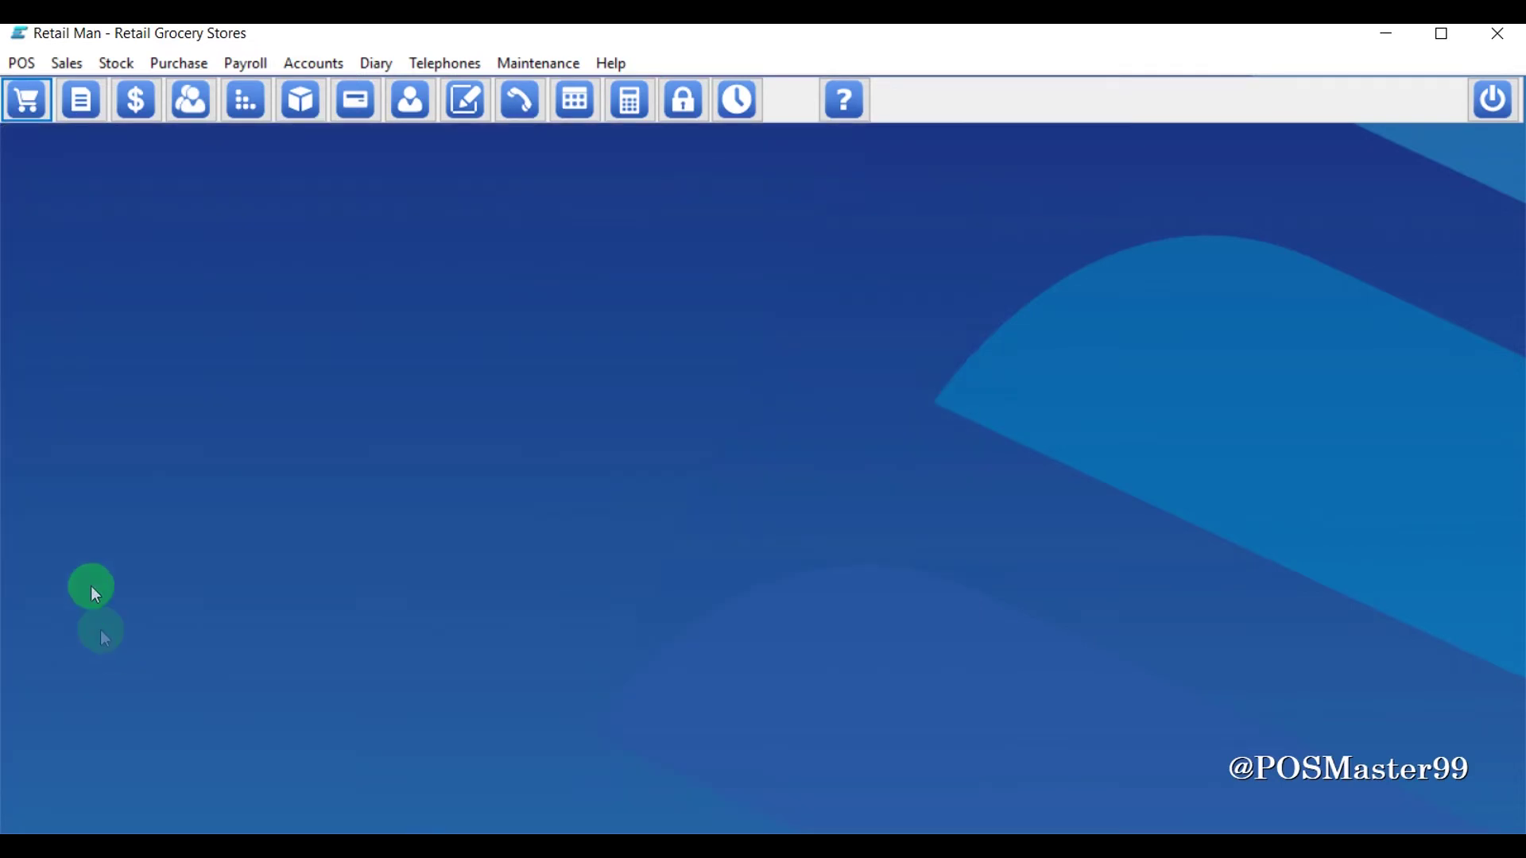
Step: Check the remaining payment methods in the supplier payments and client payments forms, and close both forms
{"action": "left_click", "coordinate": [178, 65]}
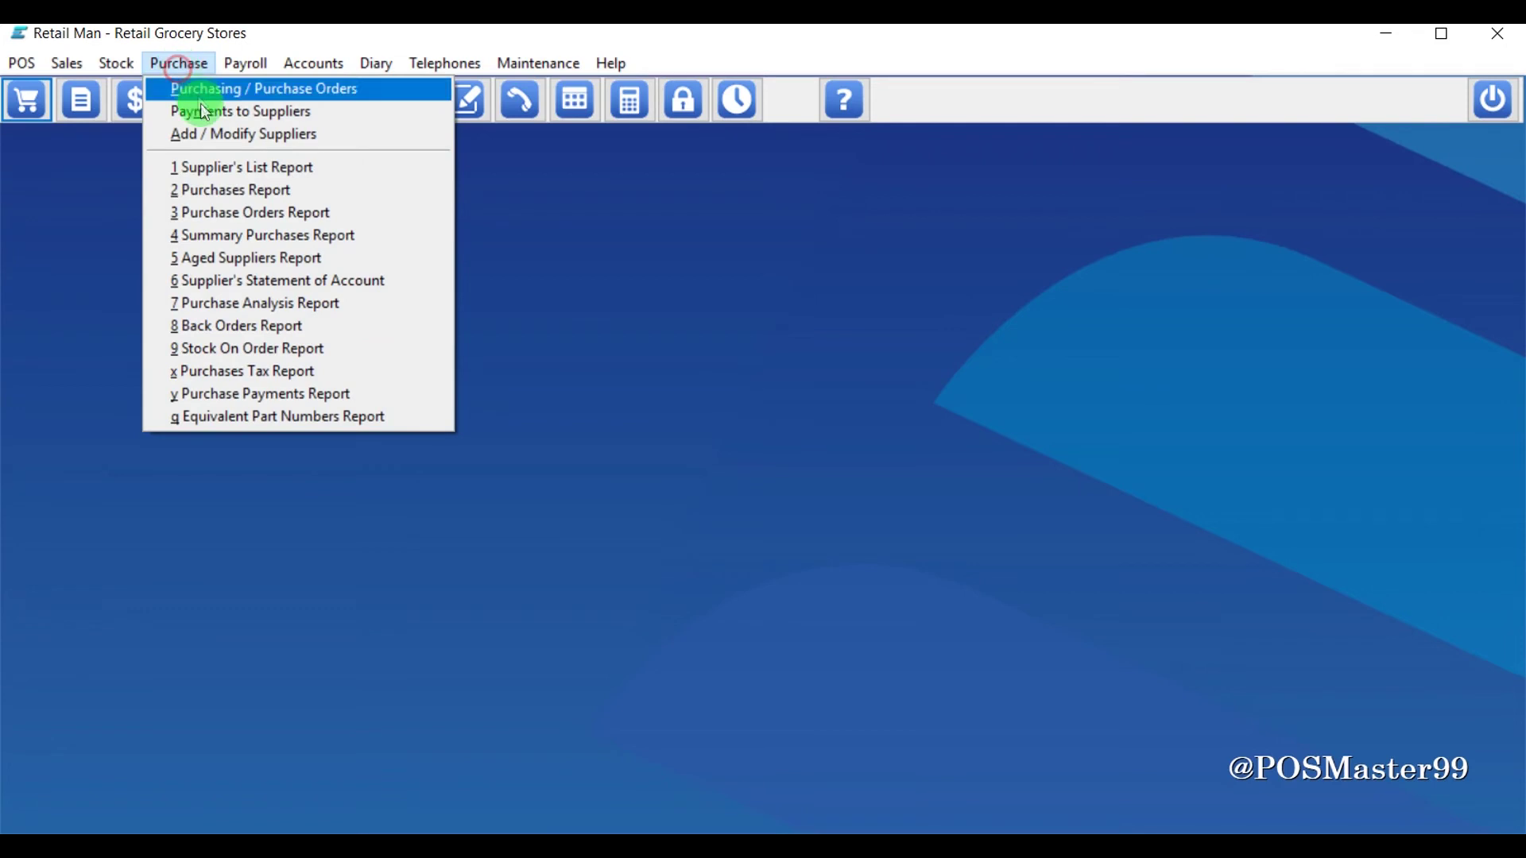
{"action": "left_click", "coordinate": [207, 113]}
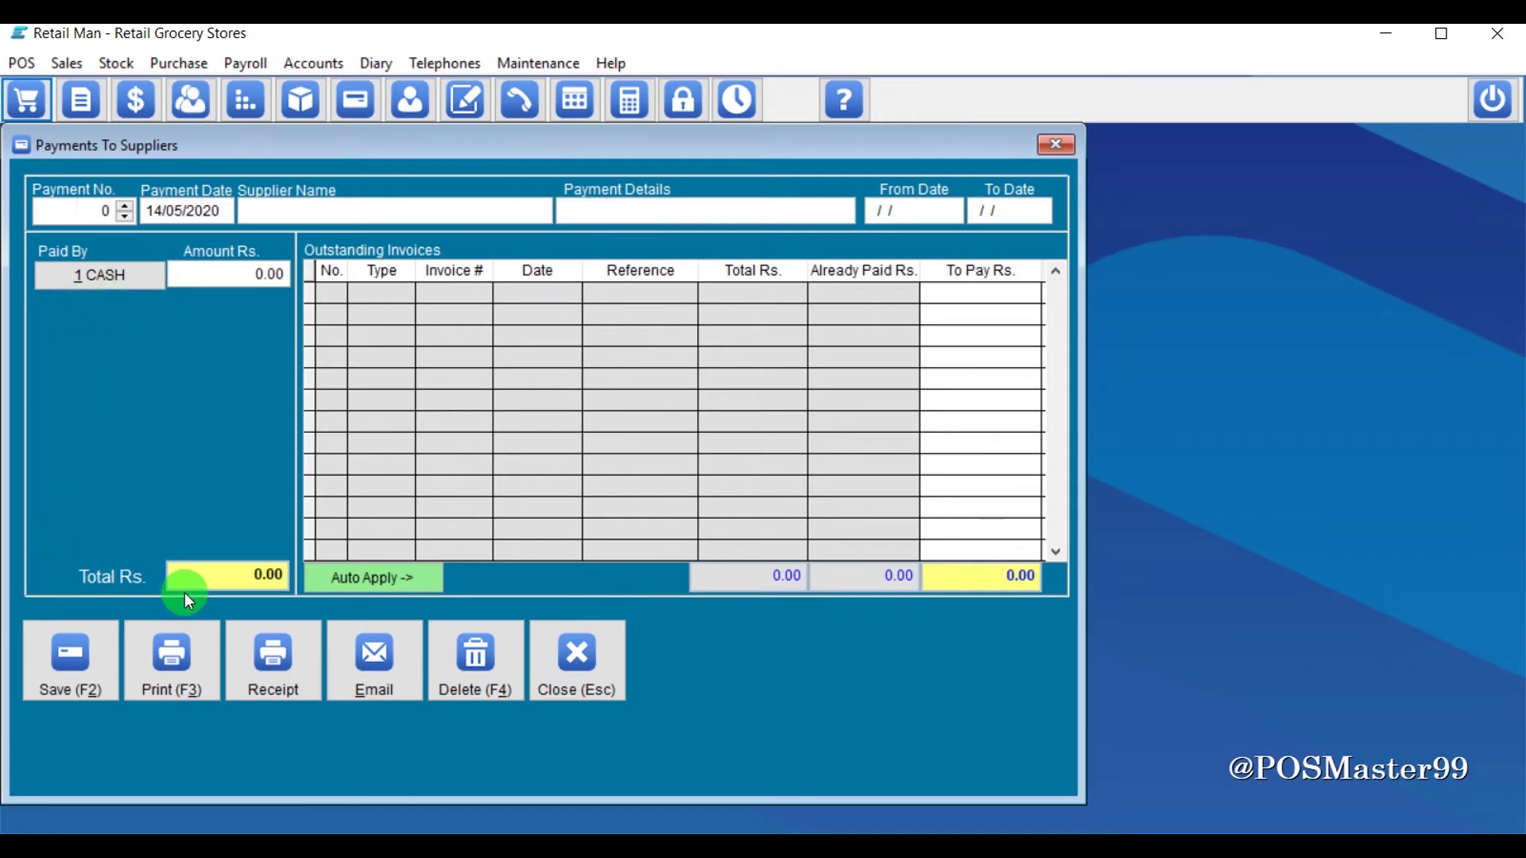
{"action": "left_click", "coordinate": [590, 656]}
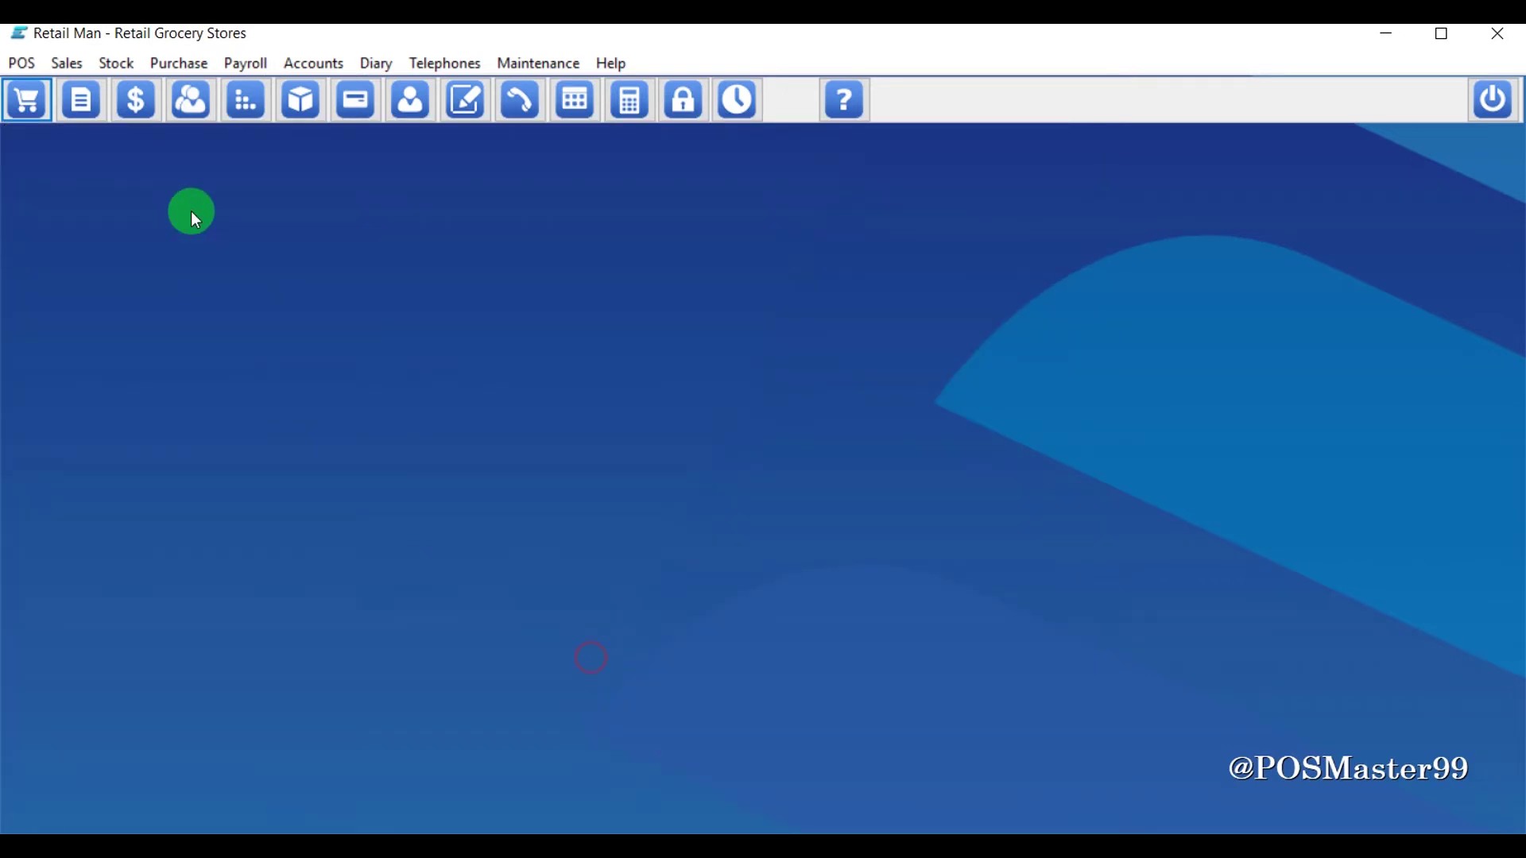
{"action": "left_click", "coordinate": [64, 61]}
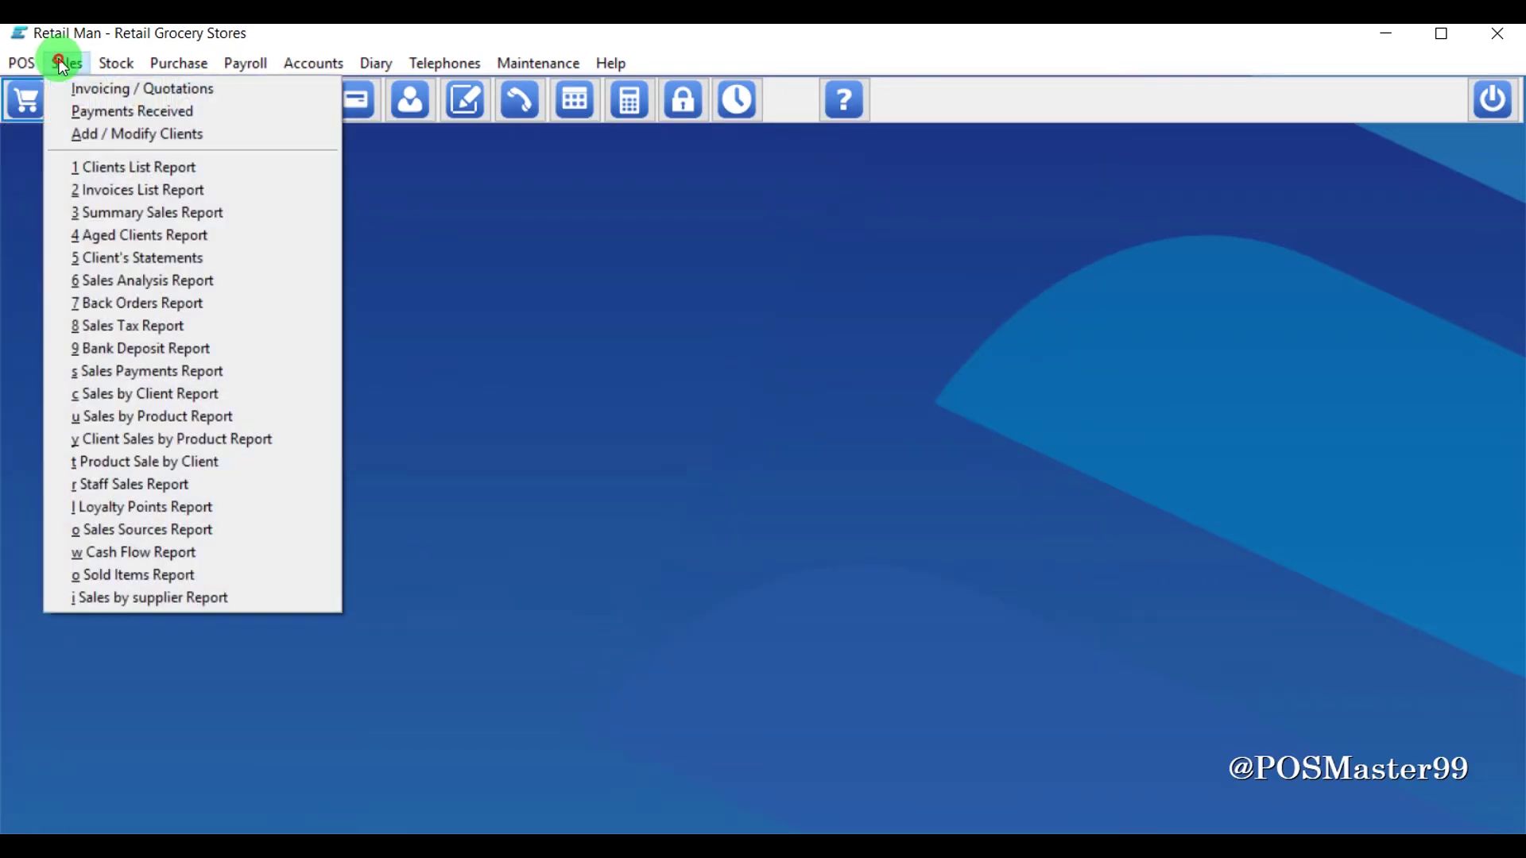
{"action": "left_click", "coordinate": [94, 111]}
{"action": "left_click", "coordinate": [579, 655]}
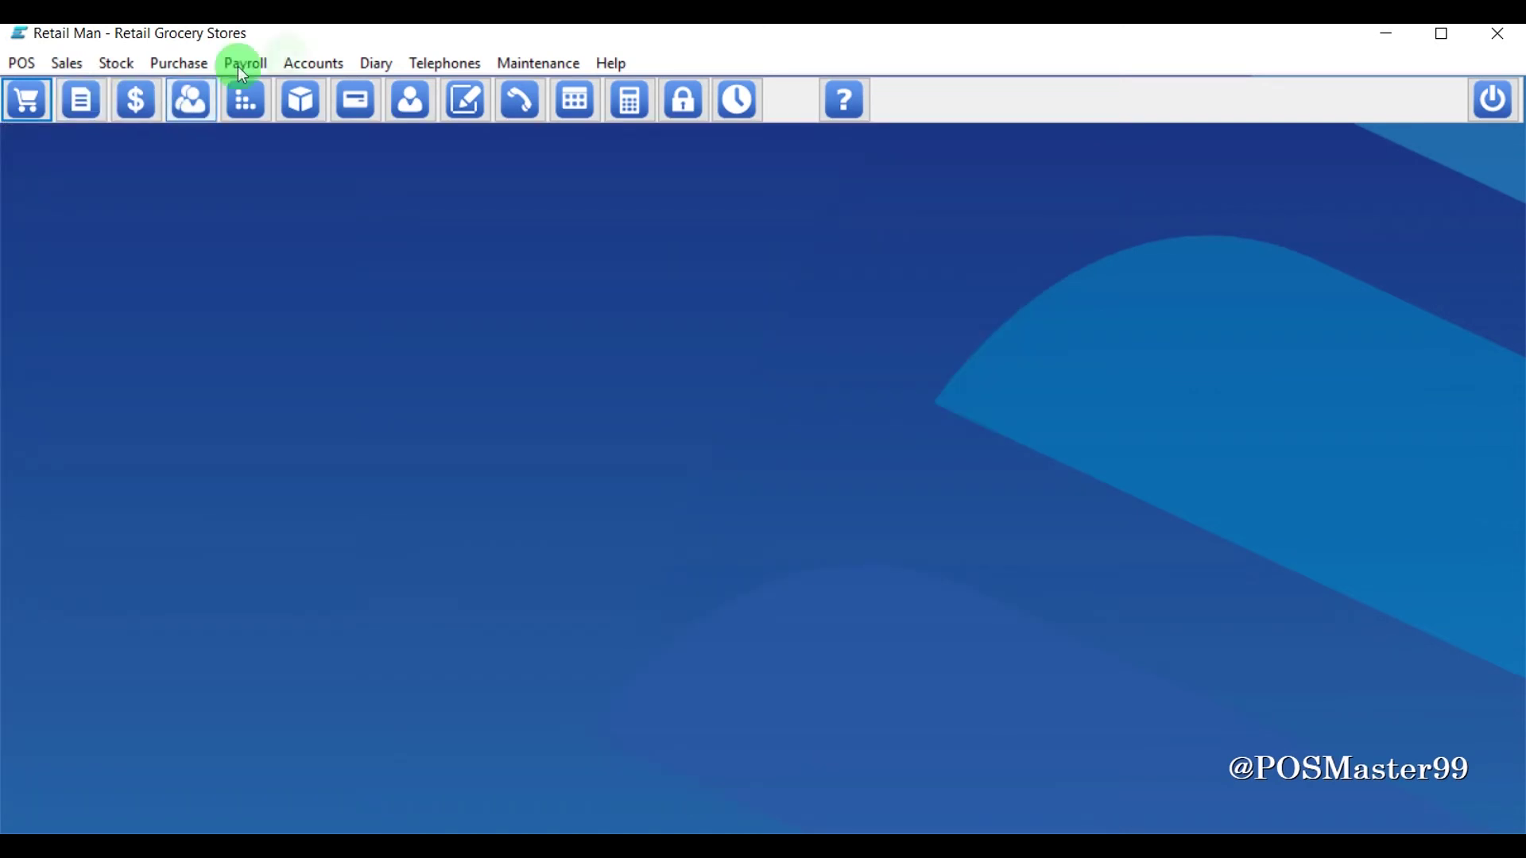
Step: Add a payment type HBL to the system setup, with the Habib Bank Limited account for both sales and purchases
{"action": "left_click", "coordinate": [534, 64]}
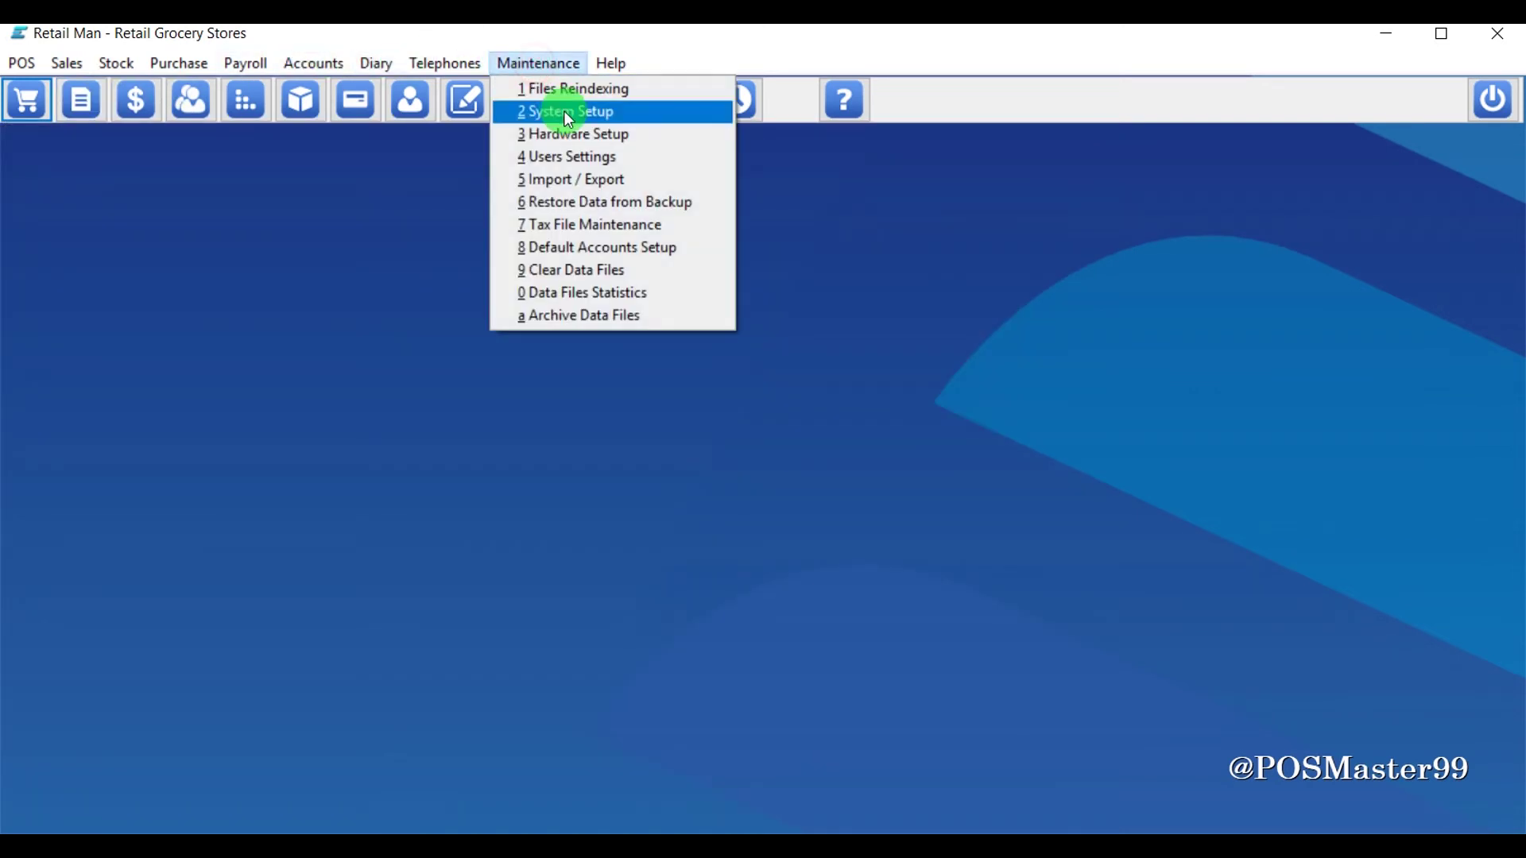
{"action": "left_click", "coordinate": [567, 113]}
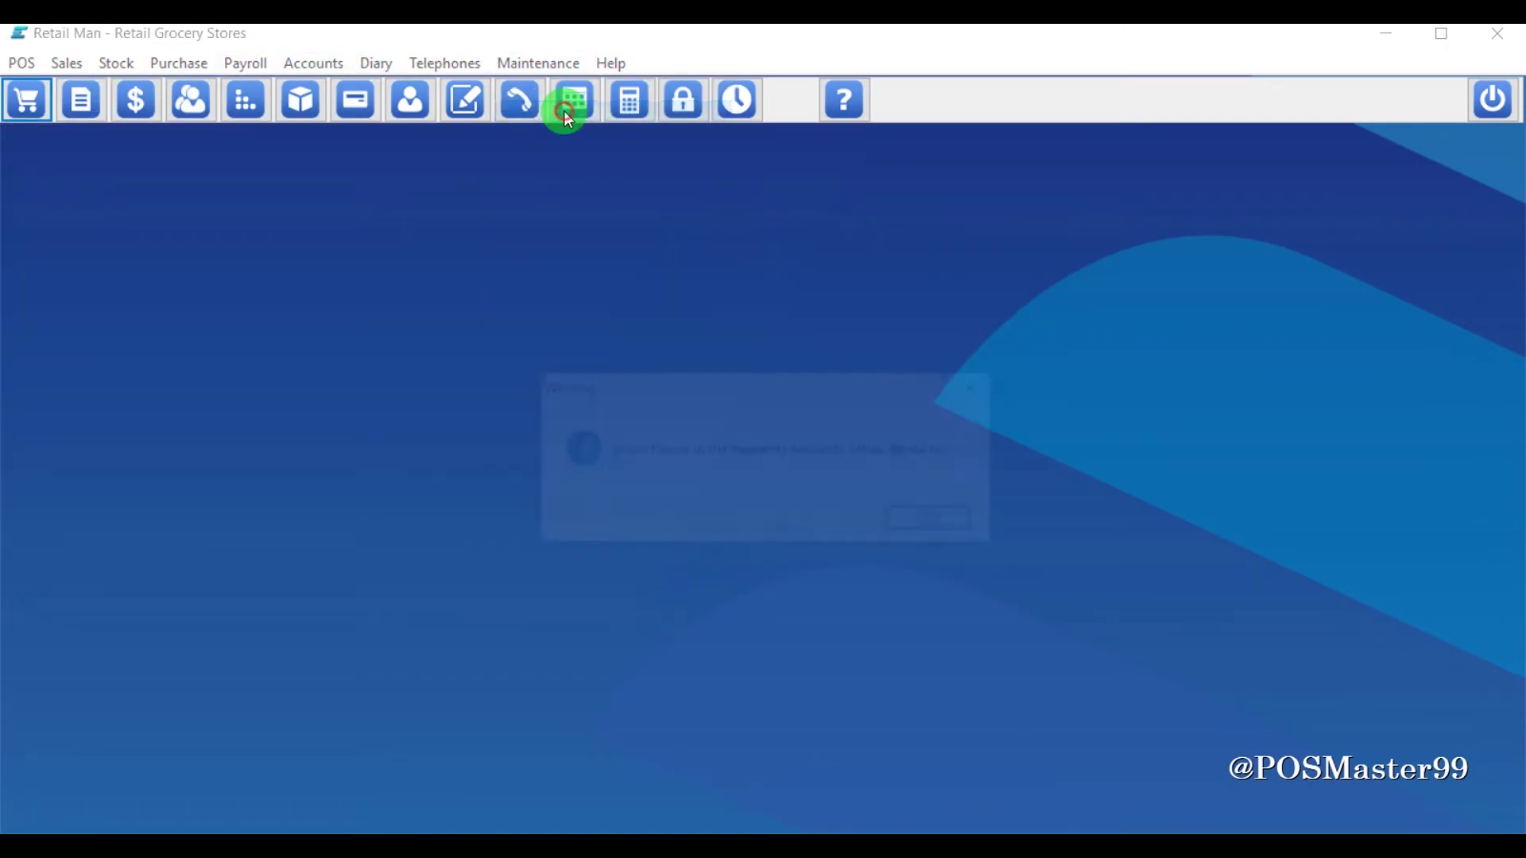
{"action": "left_click", "coordinate": [941, 523]}
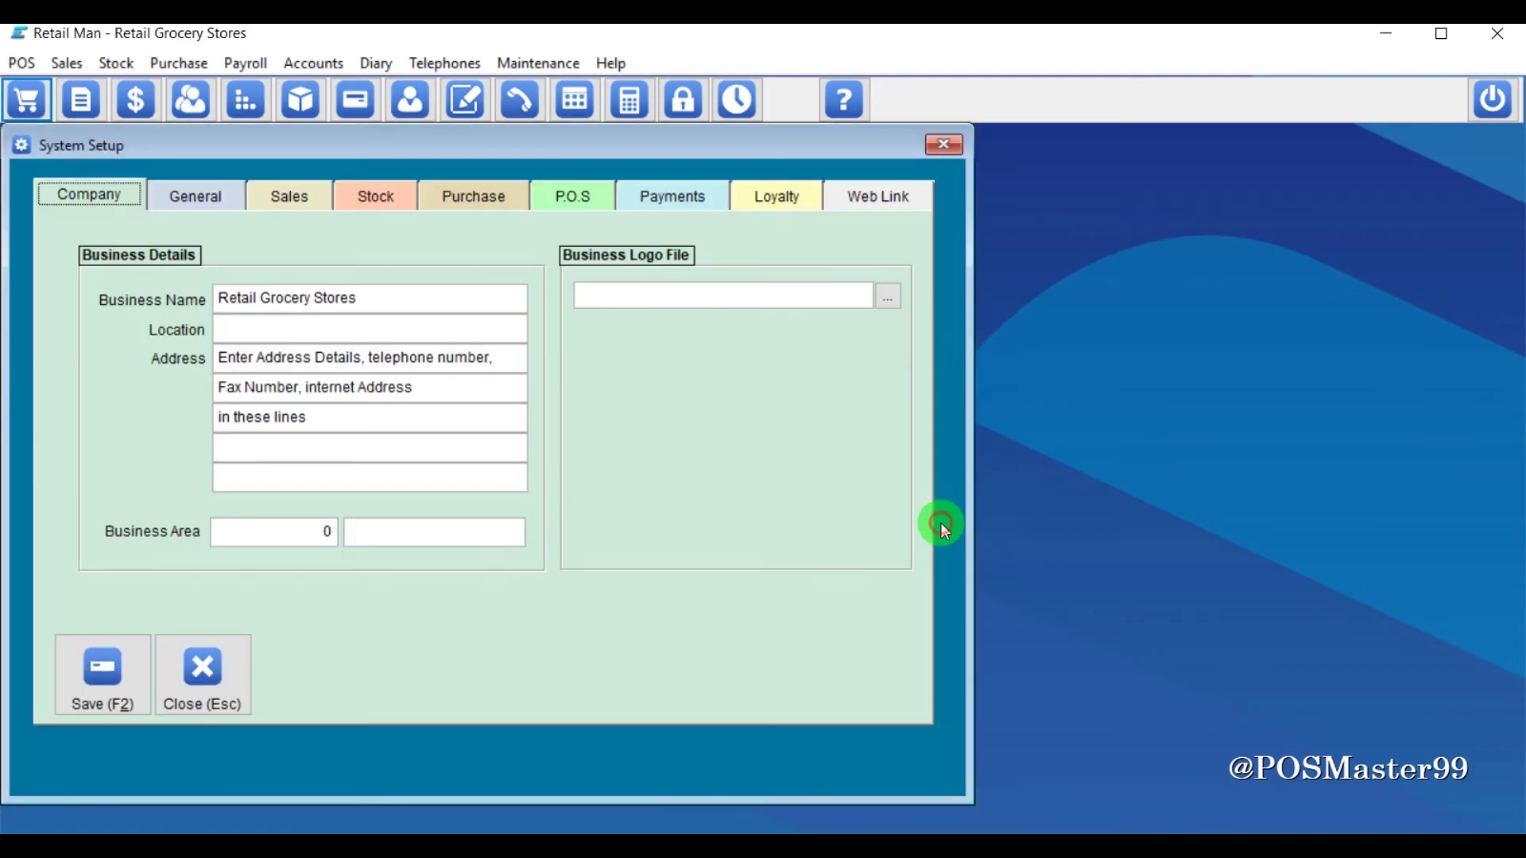
{"action": "left_click", "coordinate": [685, 204]}
{"action": "left_click", "coordinate": [564, 363]}
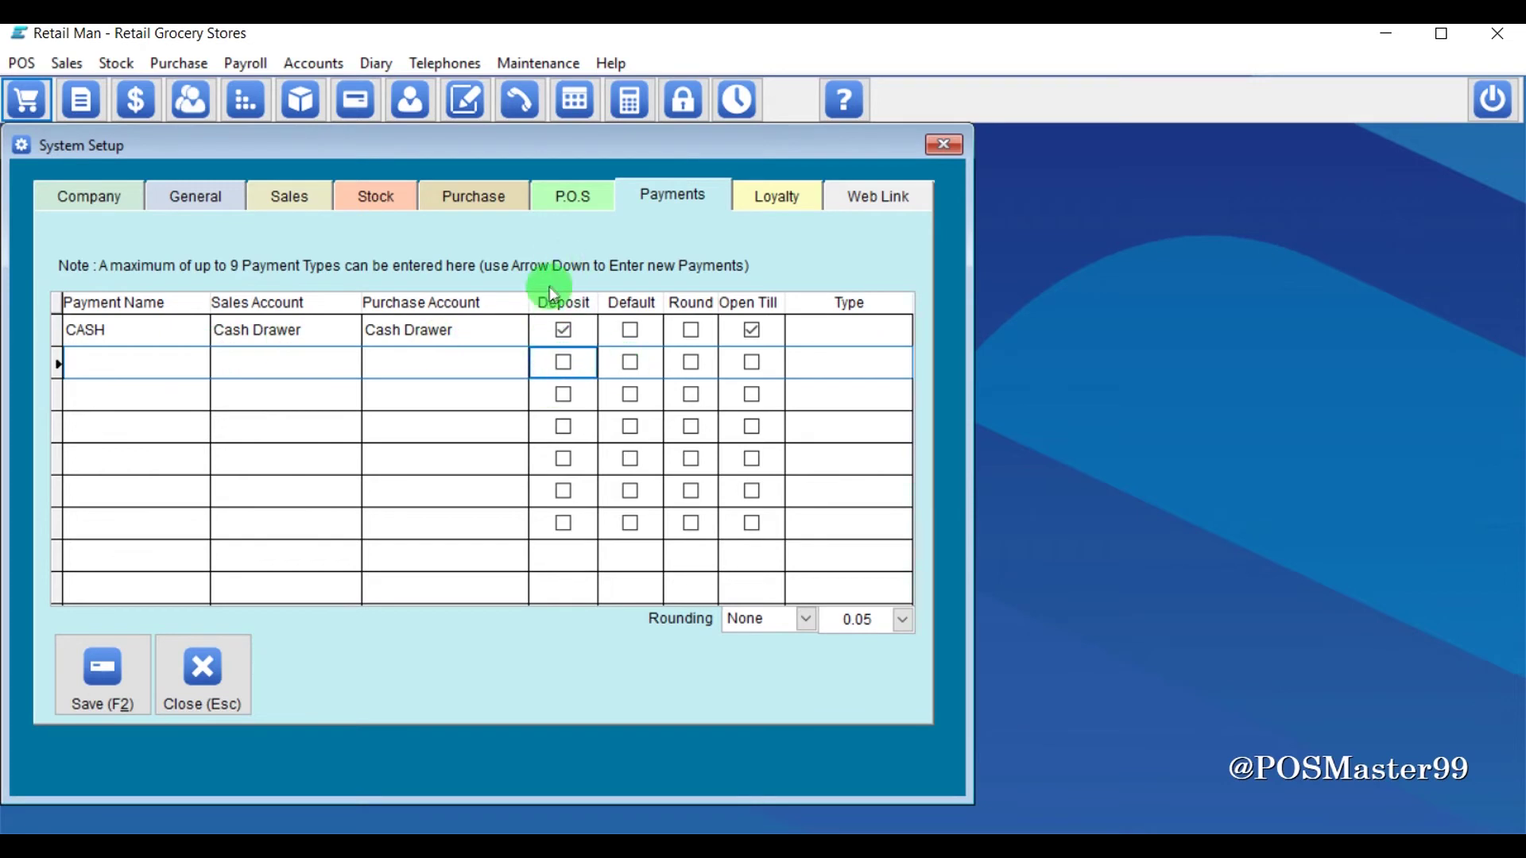
{"action": "left_click", "coordinate": [166, 366]}
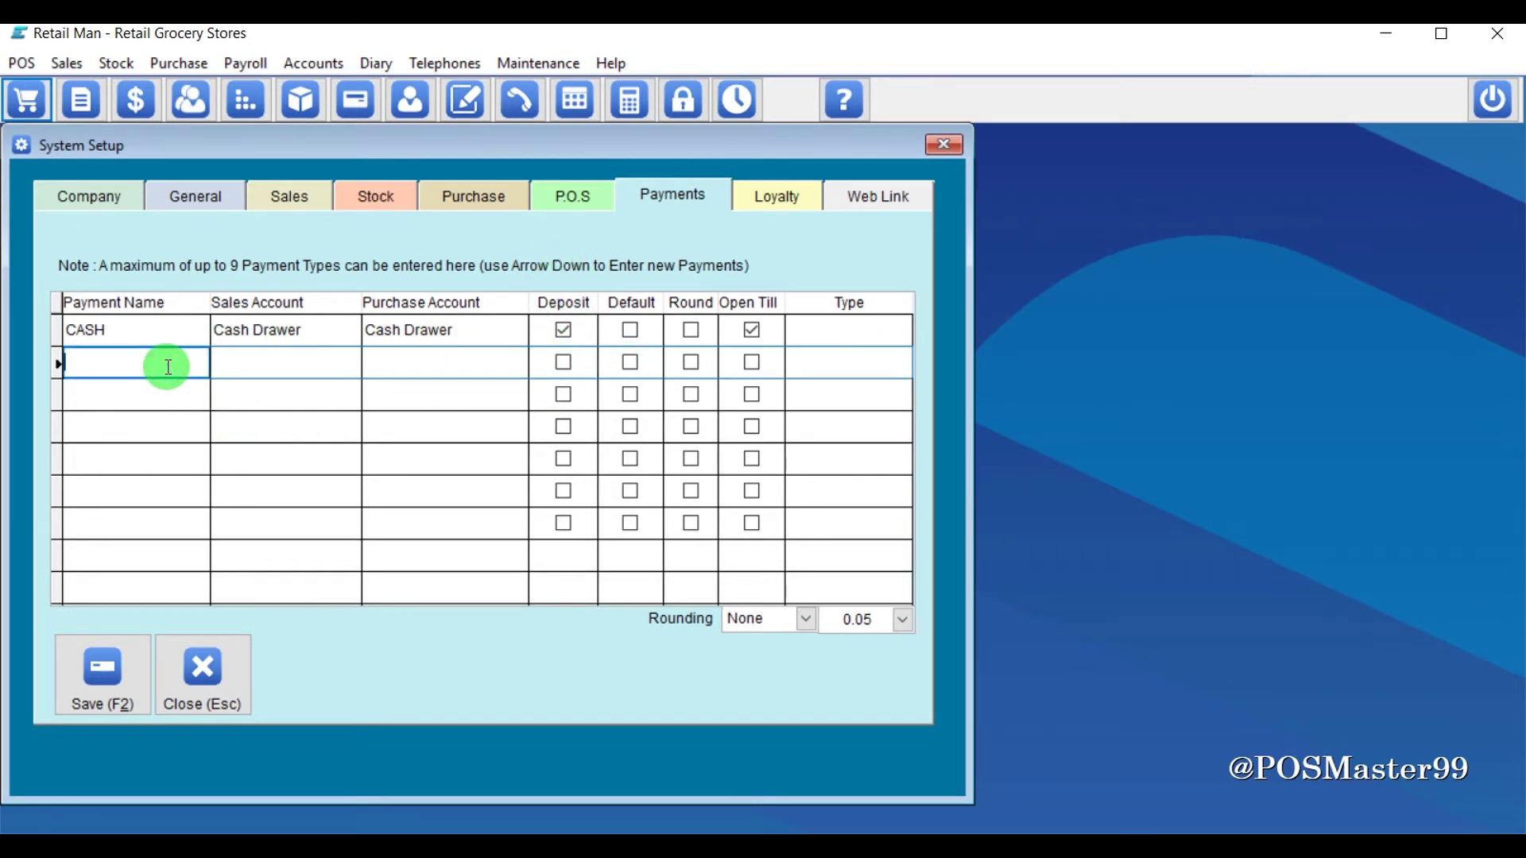
{"action": "type", "text": "HBL"}
{"action": "key", "text": "Tab"}
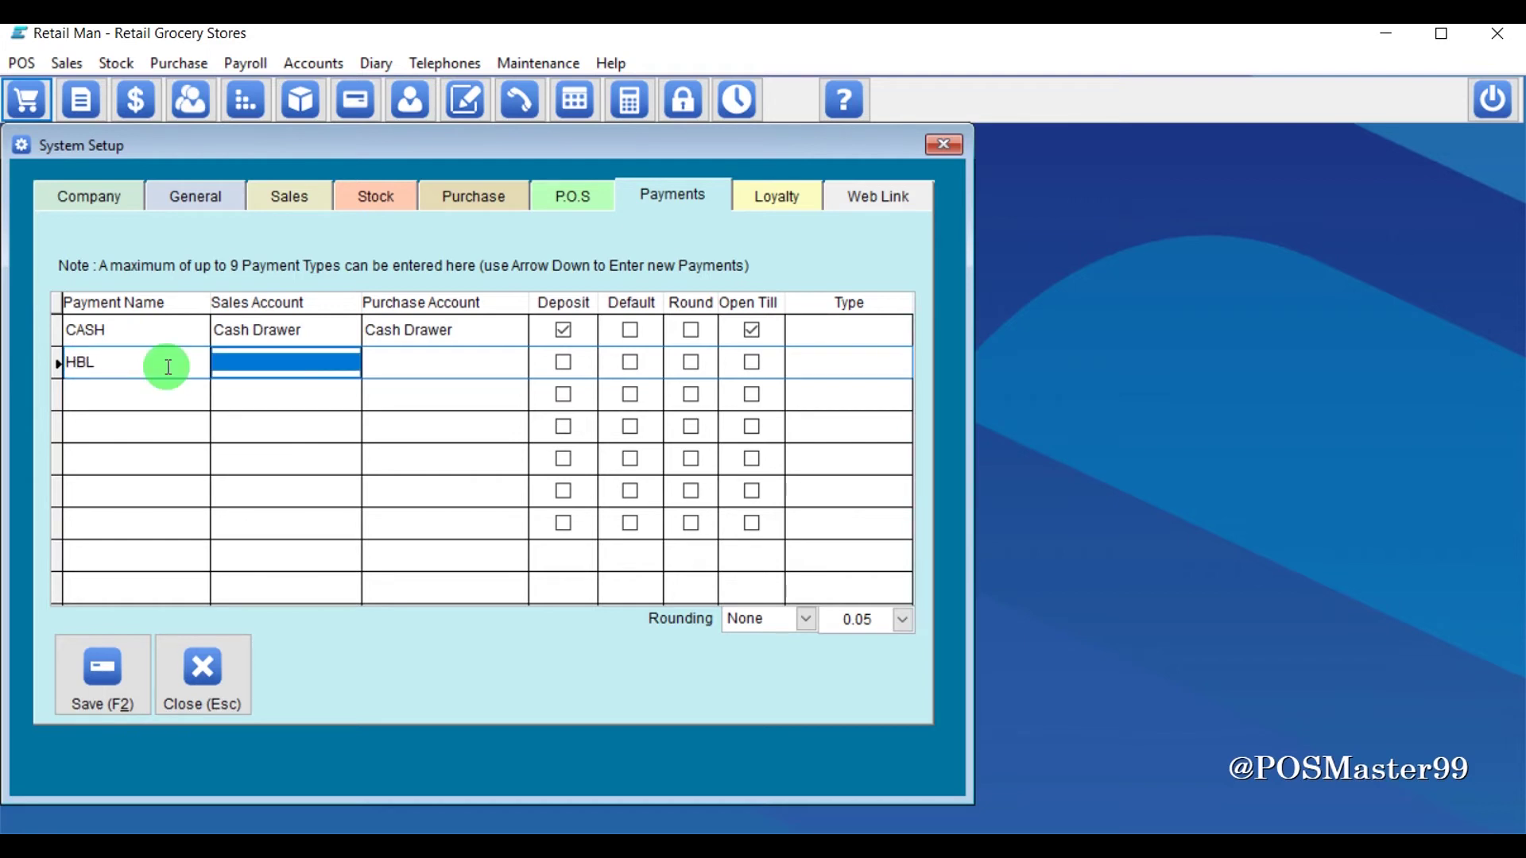
{"action": "type", "text": "1003"}
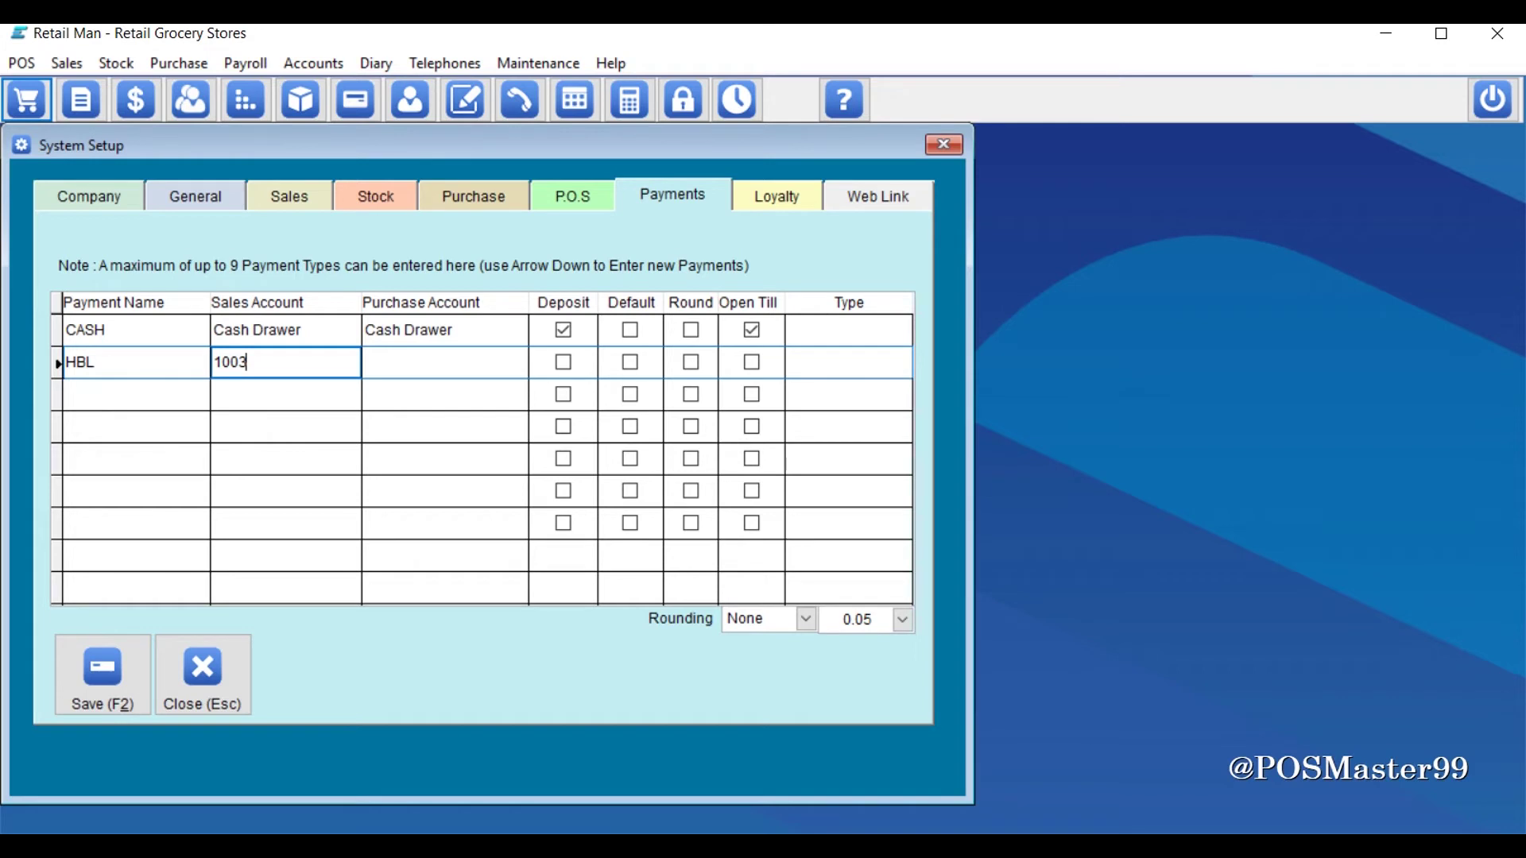
{"action": "key", "text": "Tab"}
{"action": "type", "text": "1003"}
{"action": "key", "text": "Tab"}
Step: Add a payment type MCB below HBL, with the Muslim Commercial Bank account for both sales and purchases
{"action": "key", "text": "Down"}
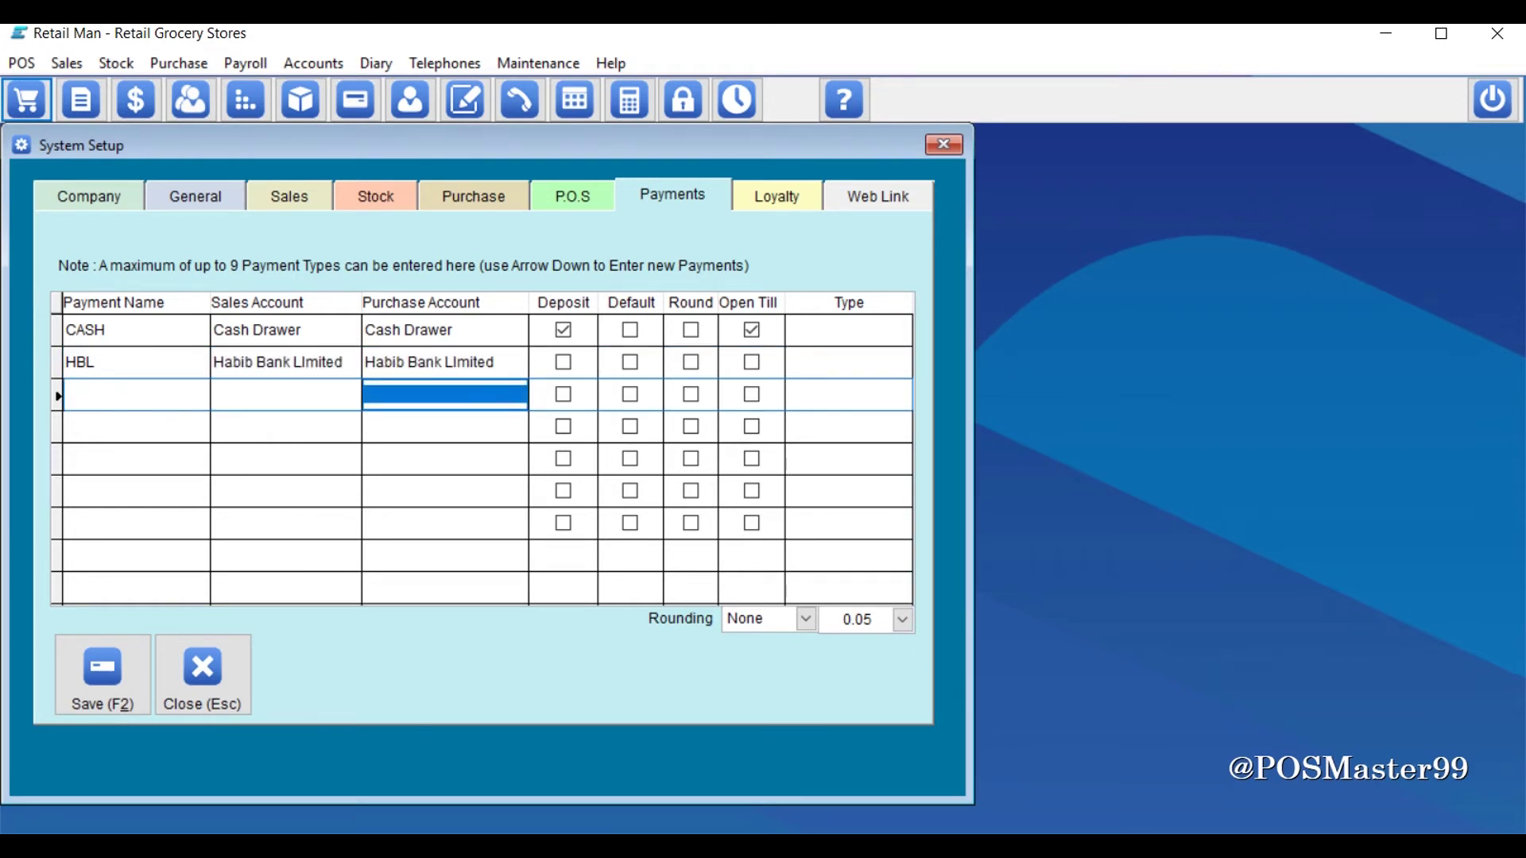
{"action": "key", "text": "shift+Tab"}
{"action": "key", "text": "shift+Tab"}
{"action": "type", "text": "M"}
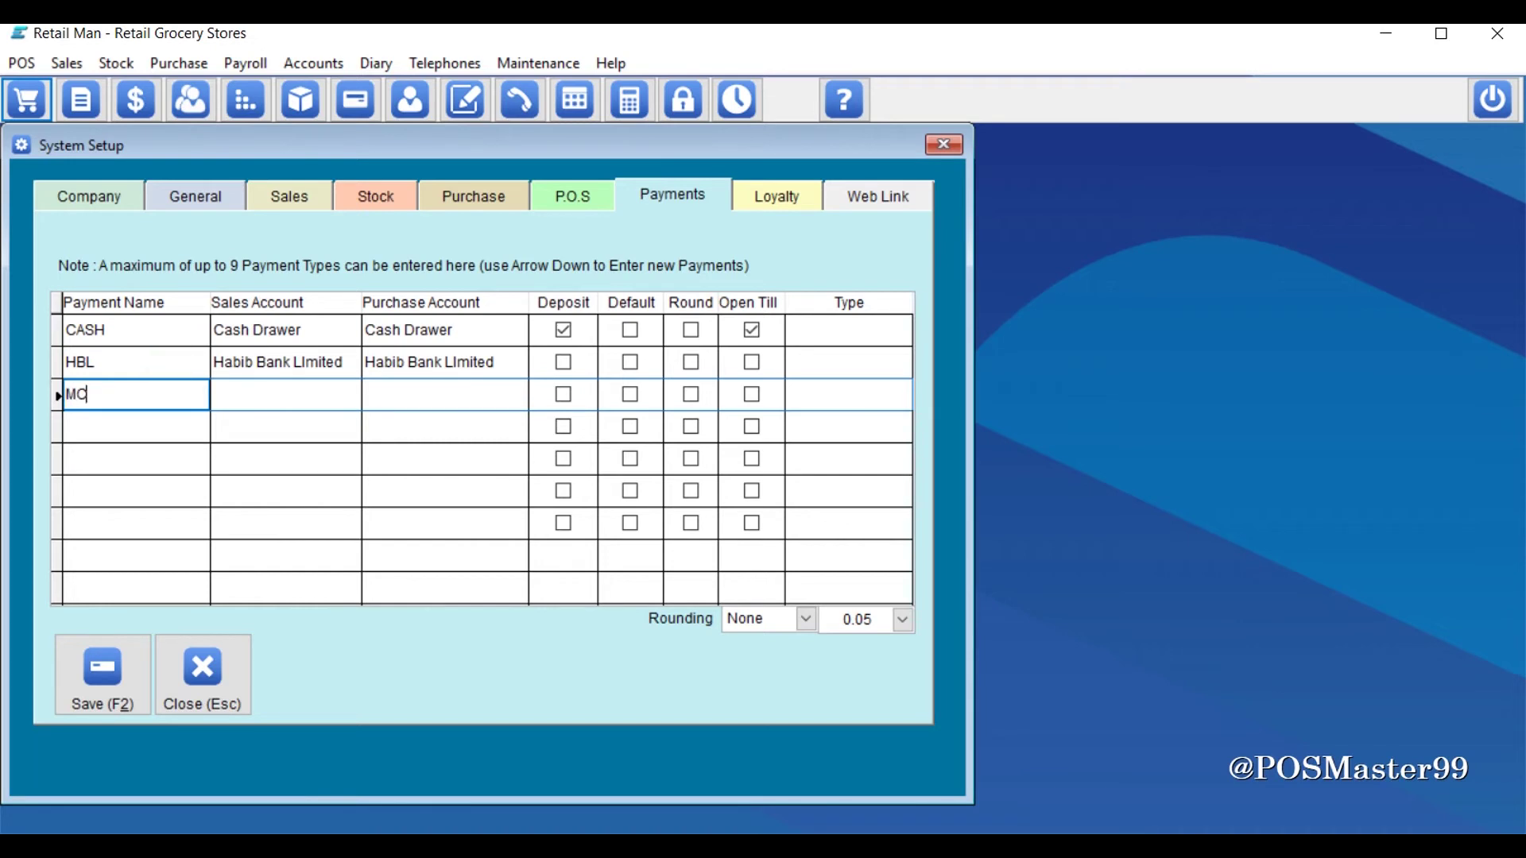
{"action": "key", "text": "Tab"}
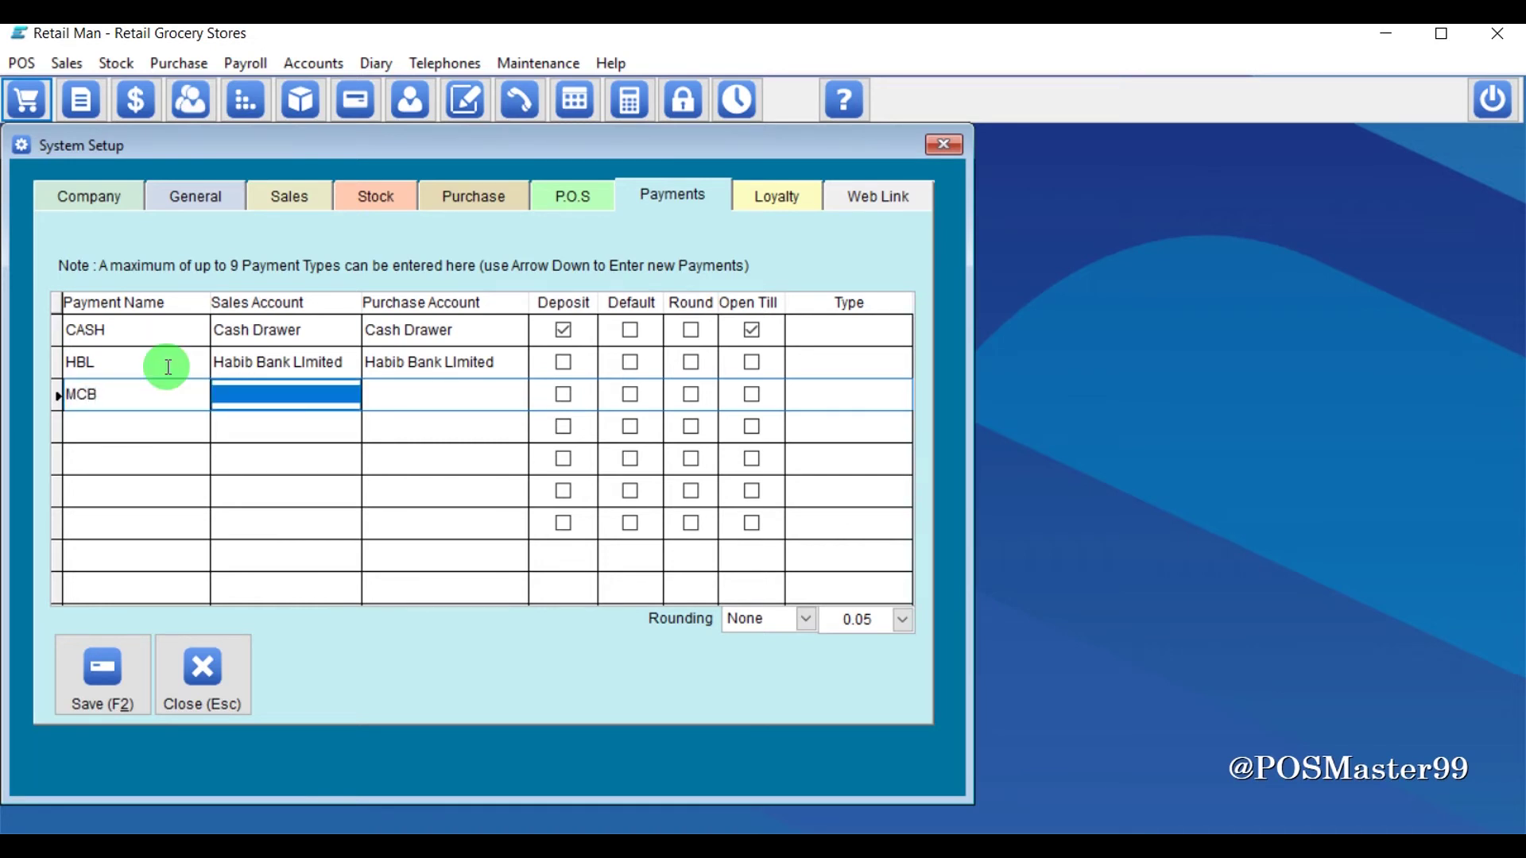
{"action": "type", "text": "musli"}
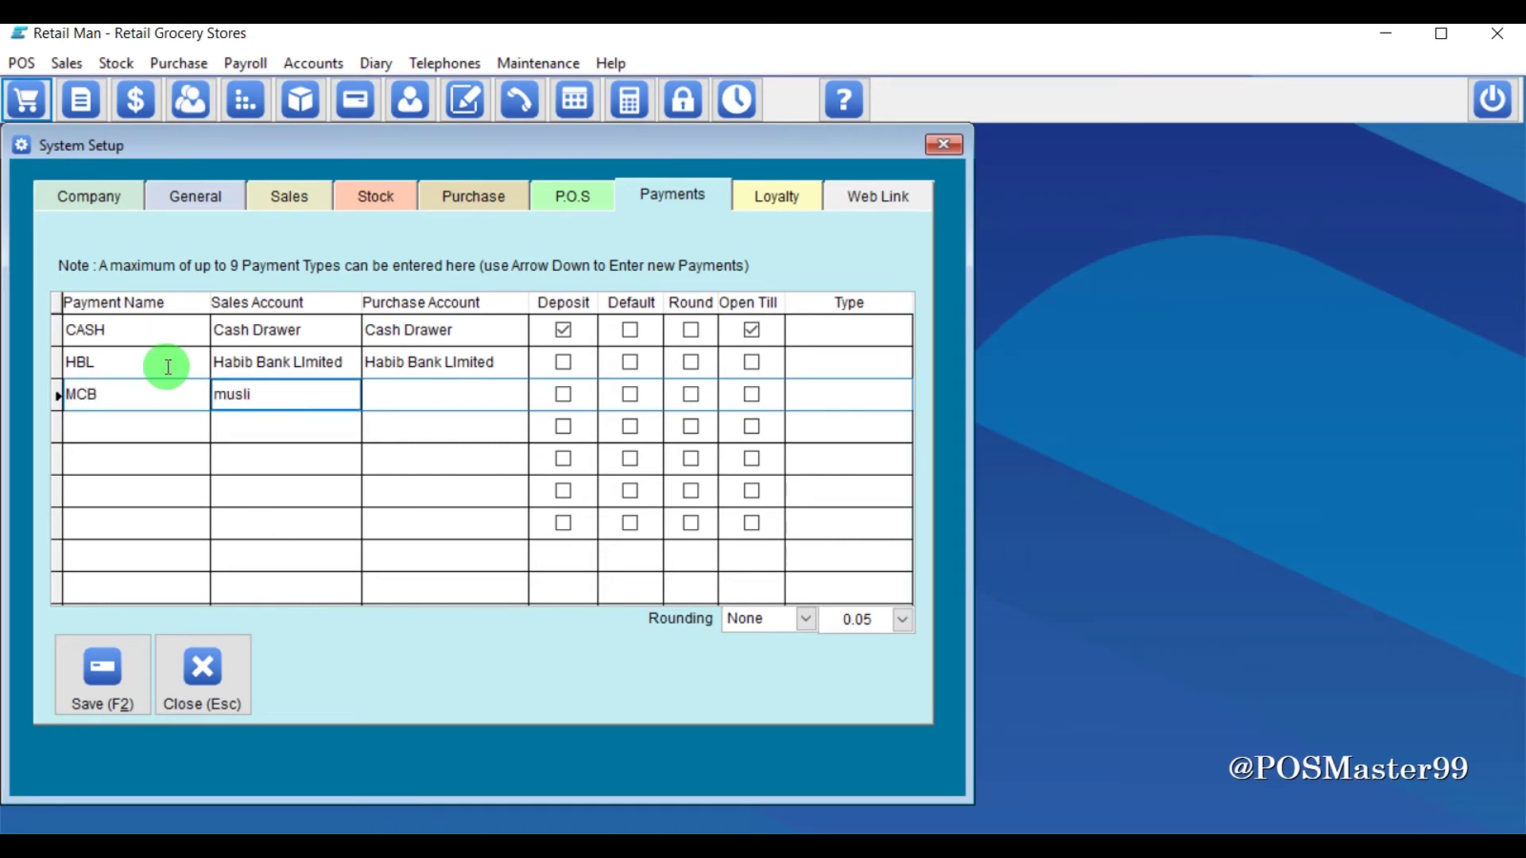
{"action": "key", "text": "Tab"}
{"action": "type", "text": "musli"}
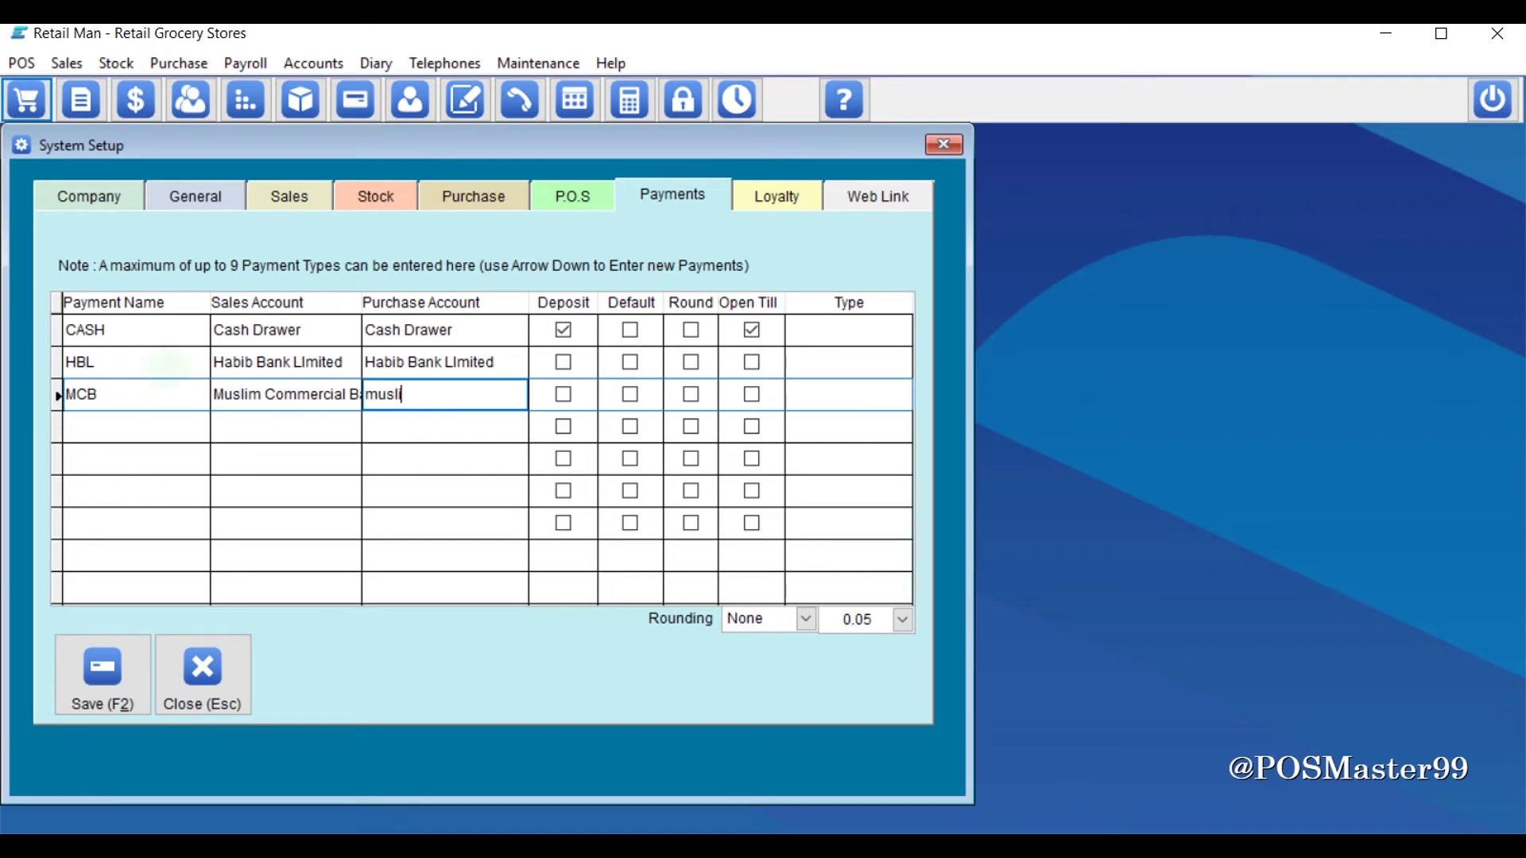
Step: Add a payment type SCB with the Standard chatard Bank account for both sales and purchases, and save the system setup
{"action": "key", "text": "Tab"}
{"action": "key", "text": "Down"}
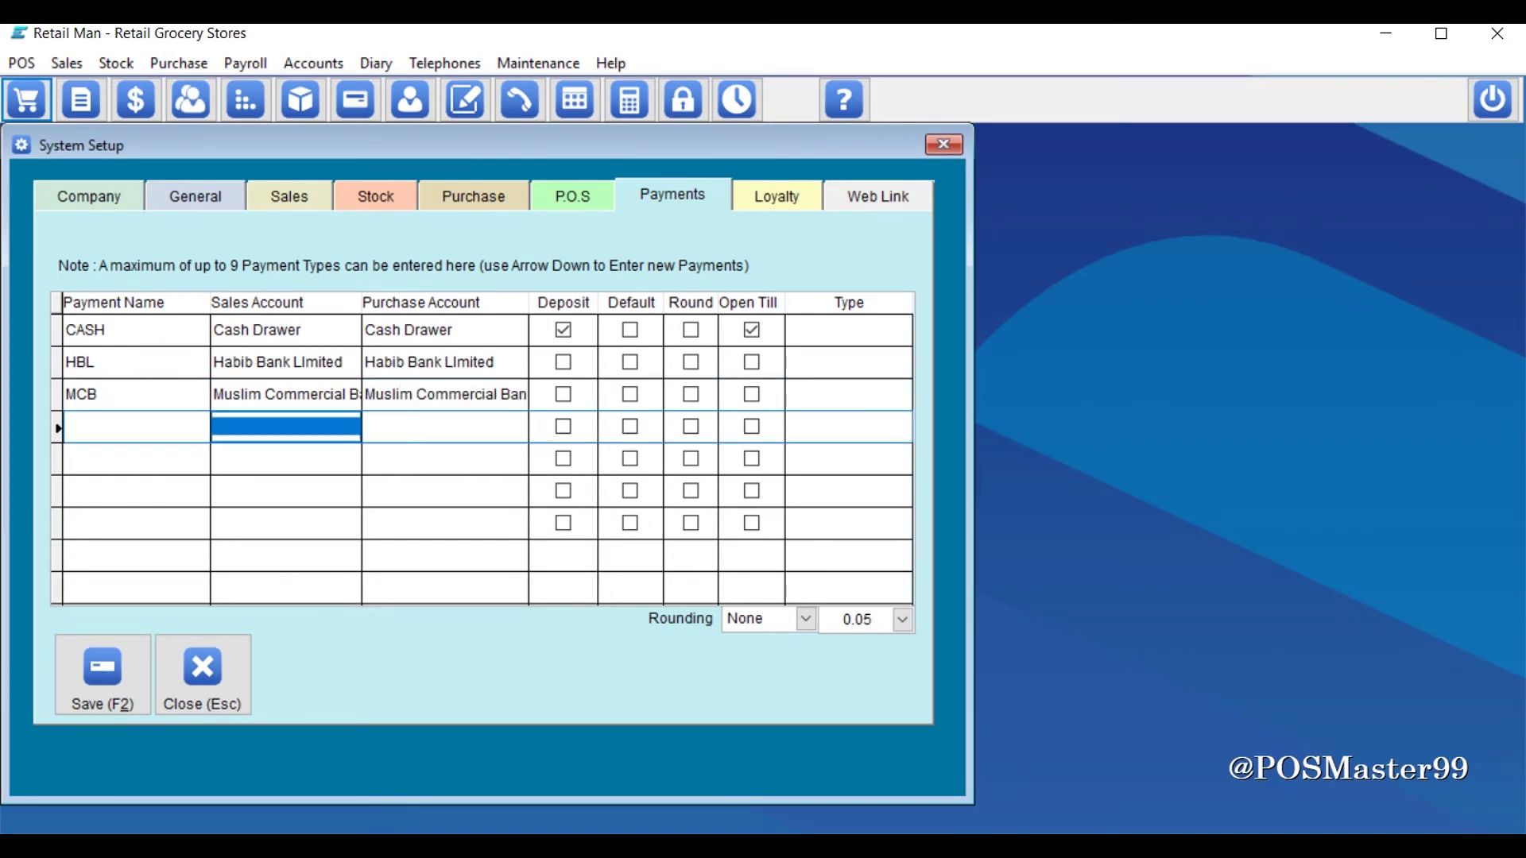
{"action": "key", "text": "shift+Tab"}
{"action": "type", "text": "SCB"}
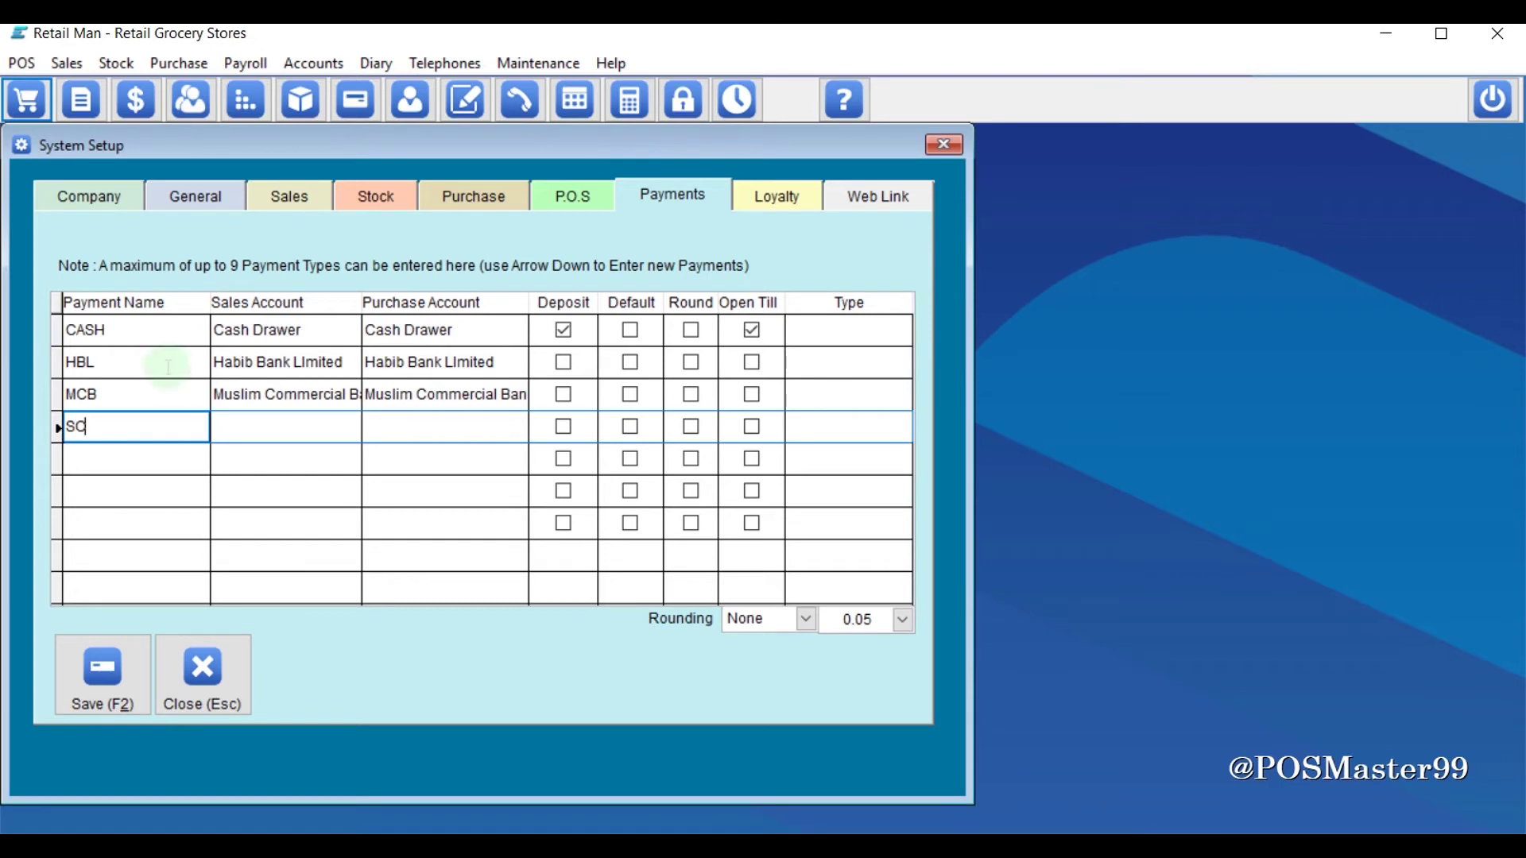
{"action": "key", "text": "Tab"}
{"action": "type", "text": "100"}
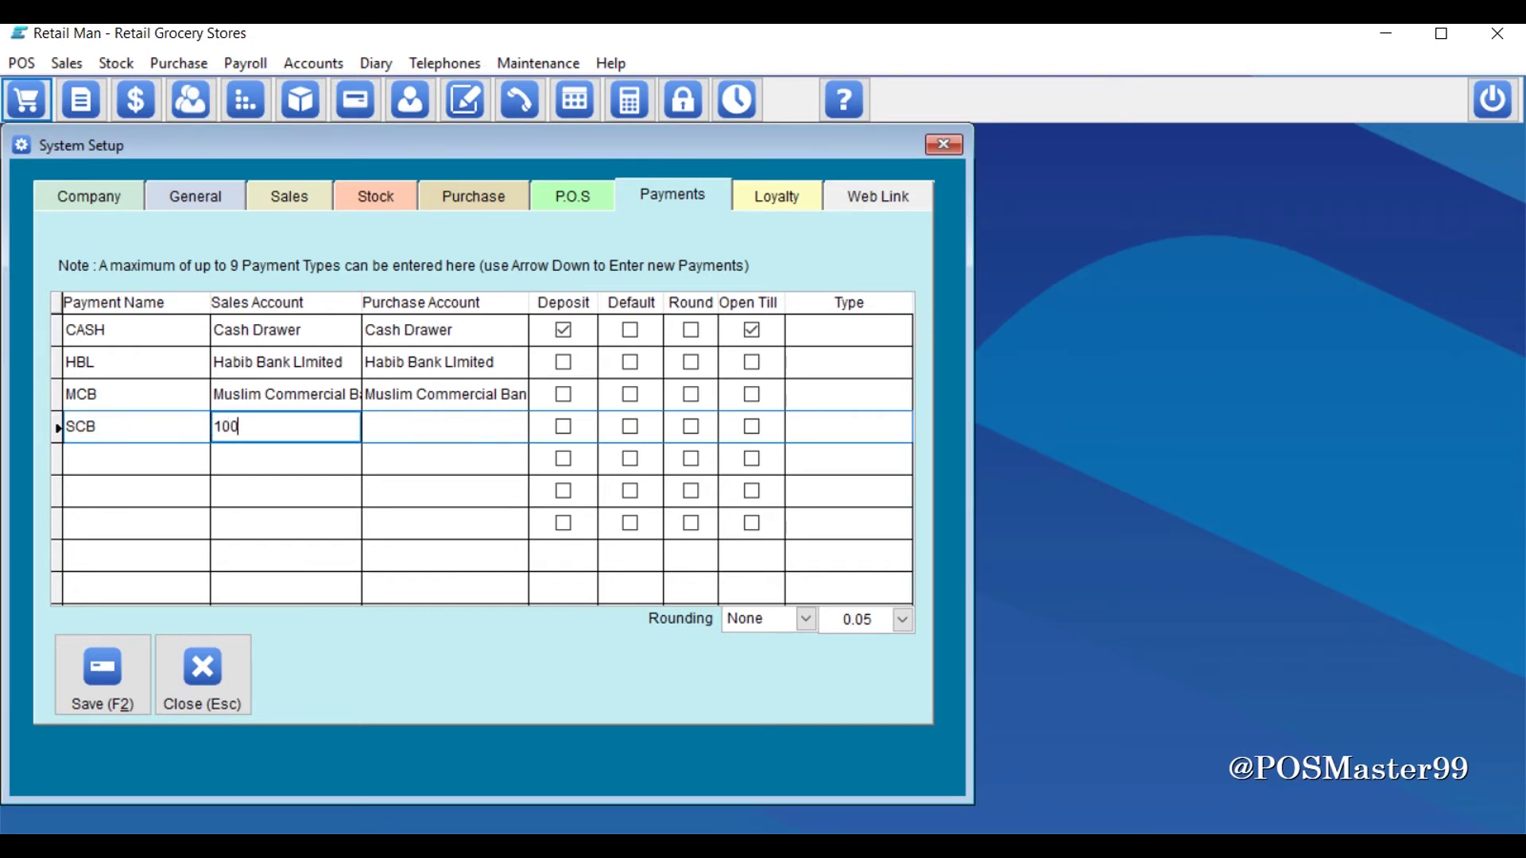
{"action": "key", "text": "Tab"}
{"action": "type", "text": "100"}
{"action": "key", "text": "Tab"}
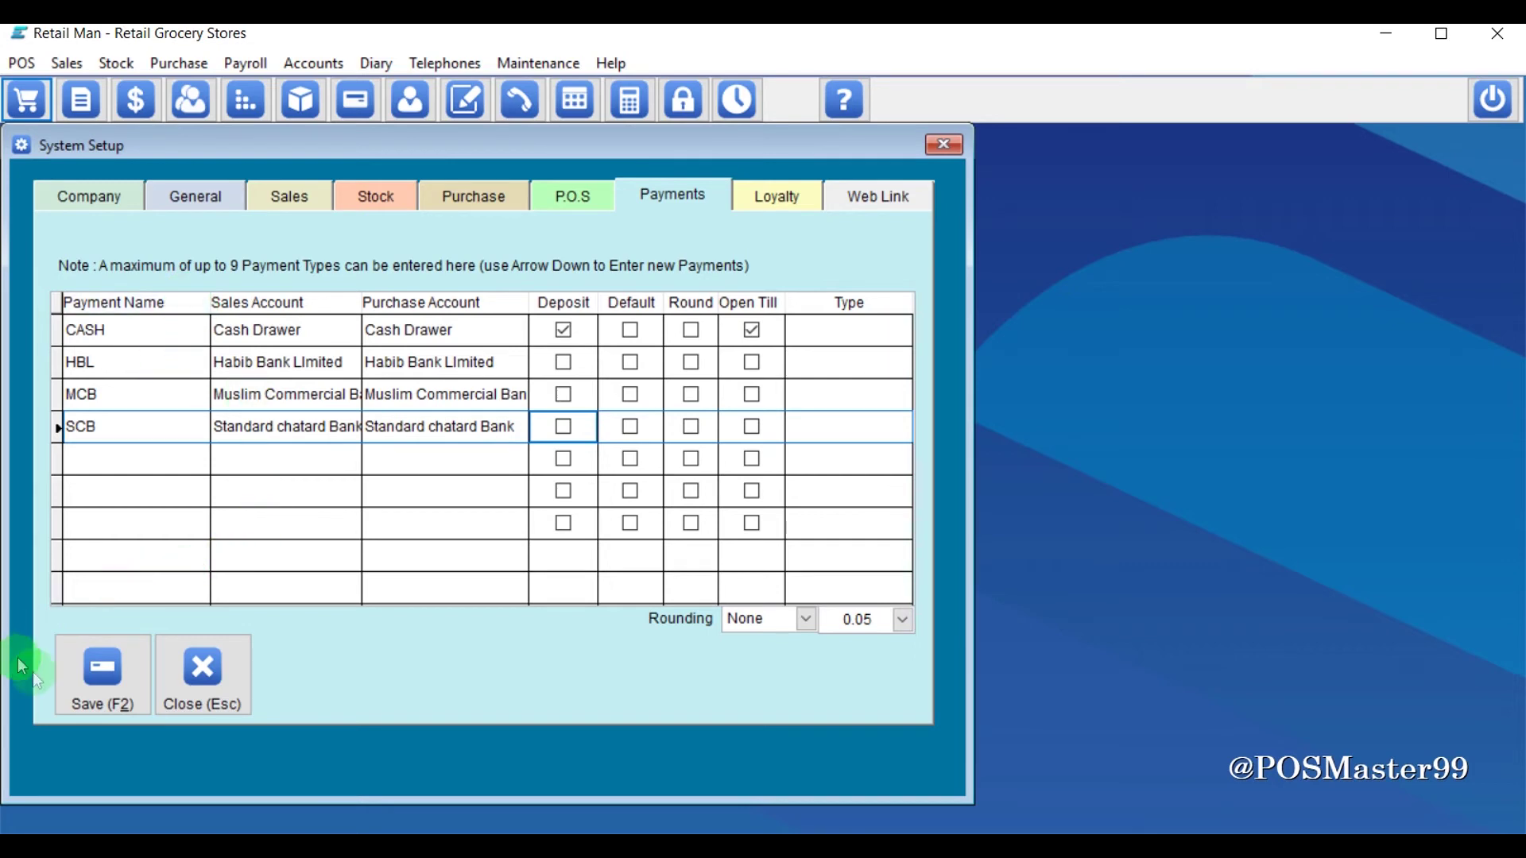
{"action": "left_click", "coordinate": [119, 680]}
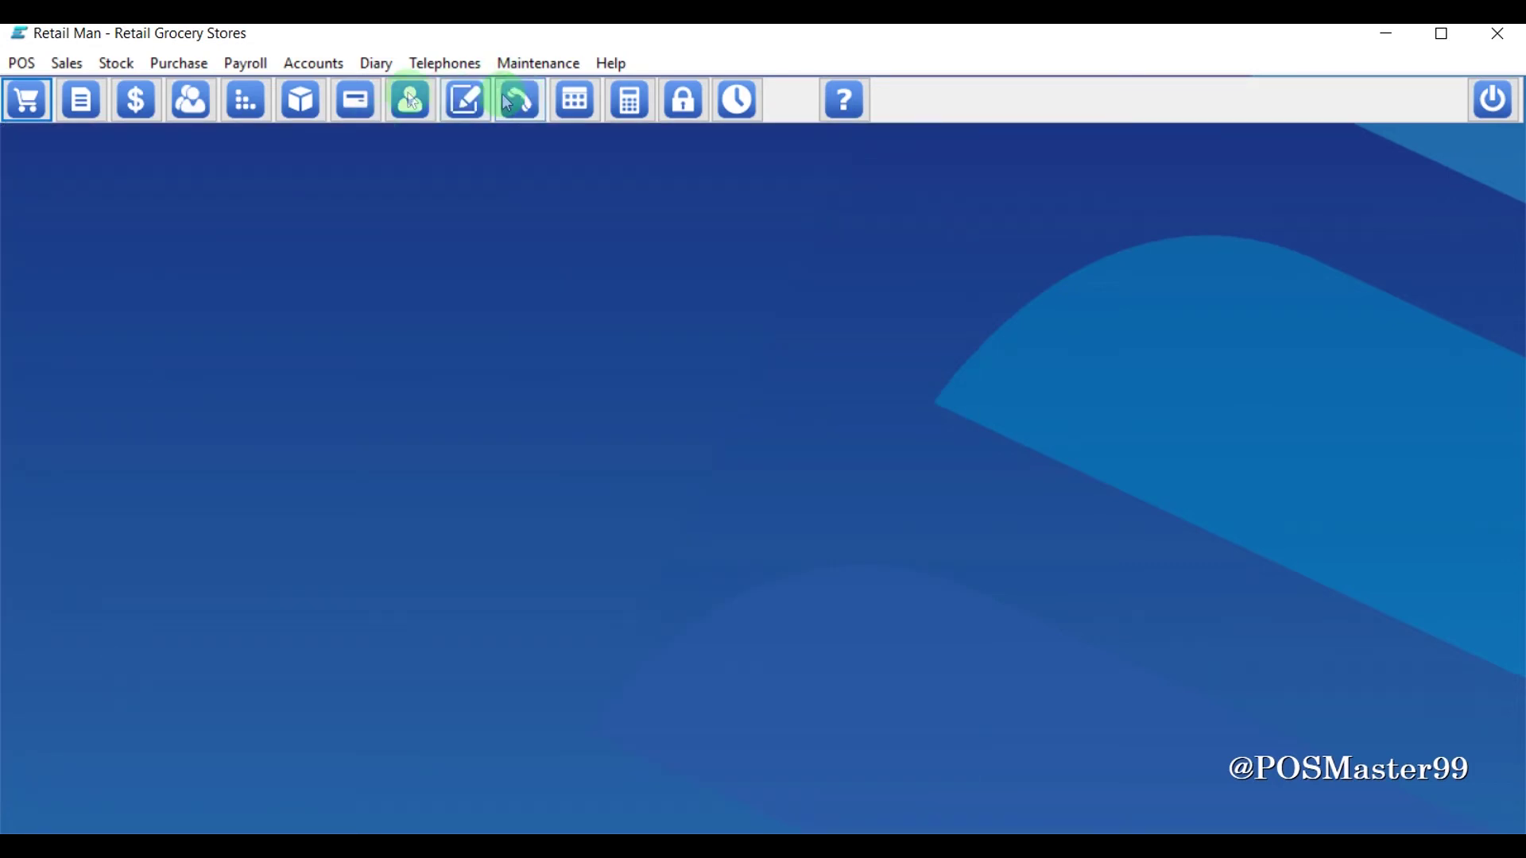
Step: Check that the new bank payment methods are offered in the supplier payments and client payments forms, closing each form
{"action": "left_click", "coordinate": [191, 66]}
{"action": "left_click", "coordinate": [227, 109]}
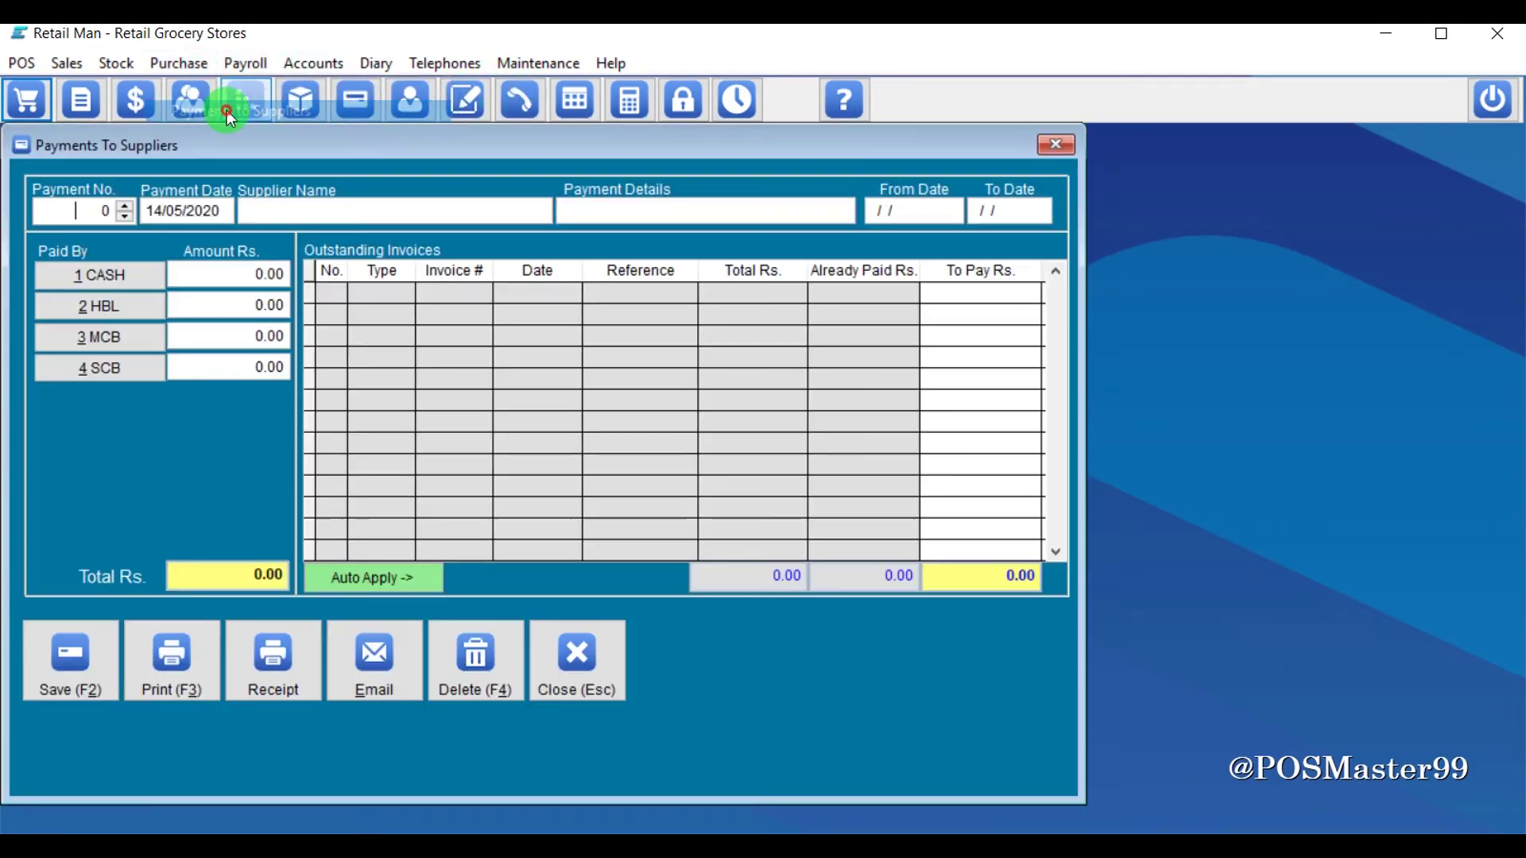
{"action": "left_click", "coordinate": [125, 218]}
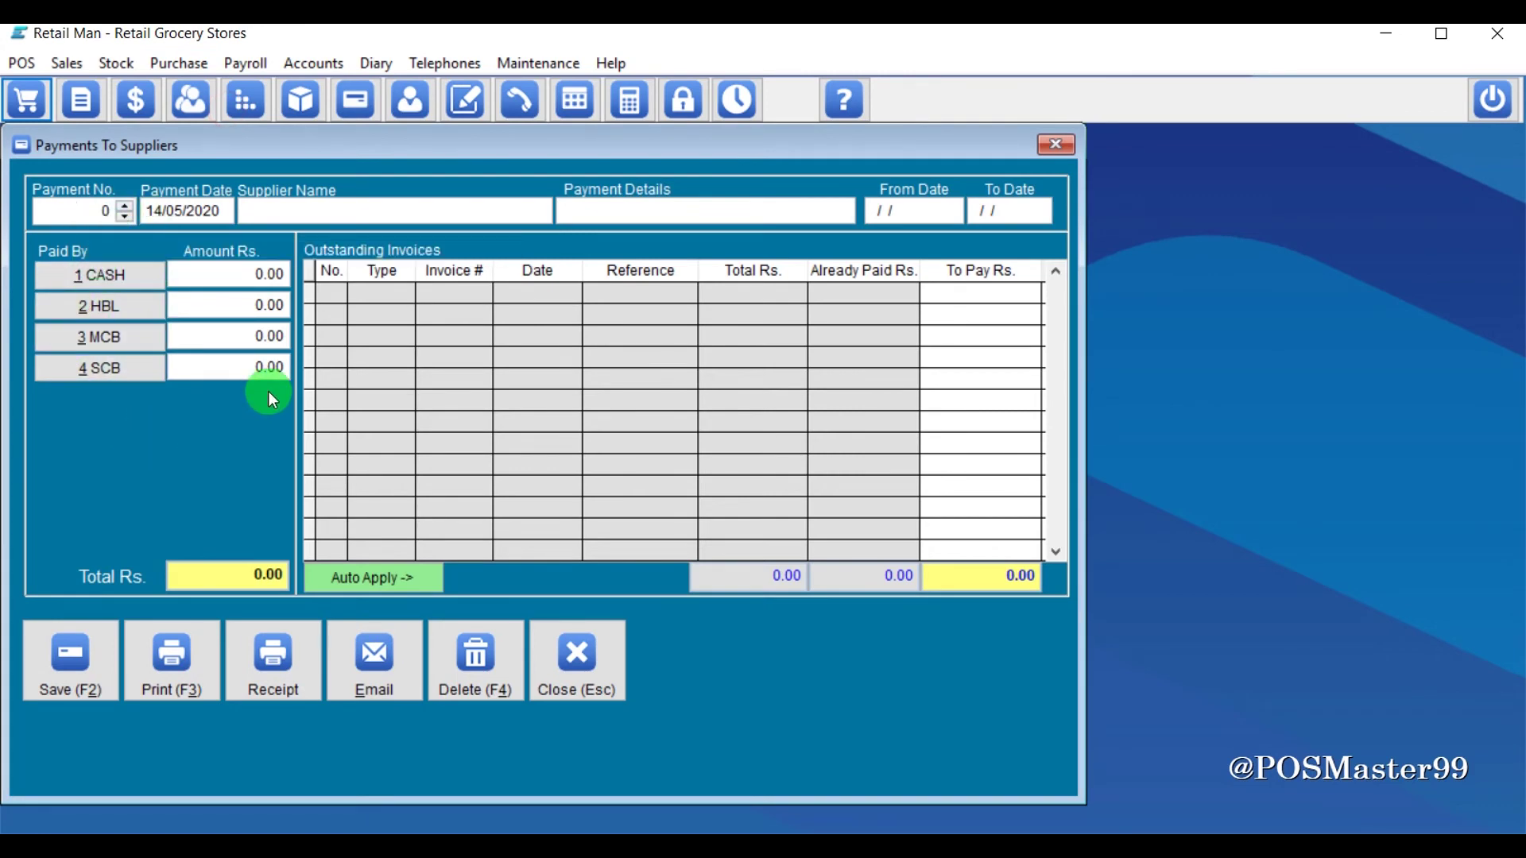
{"action": "key", "text": "Escape"}
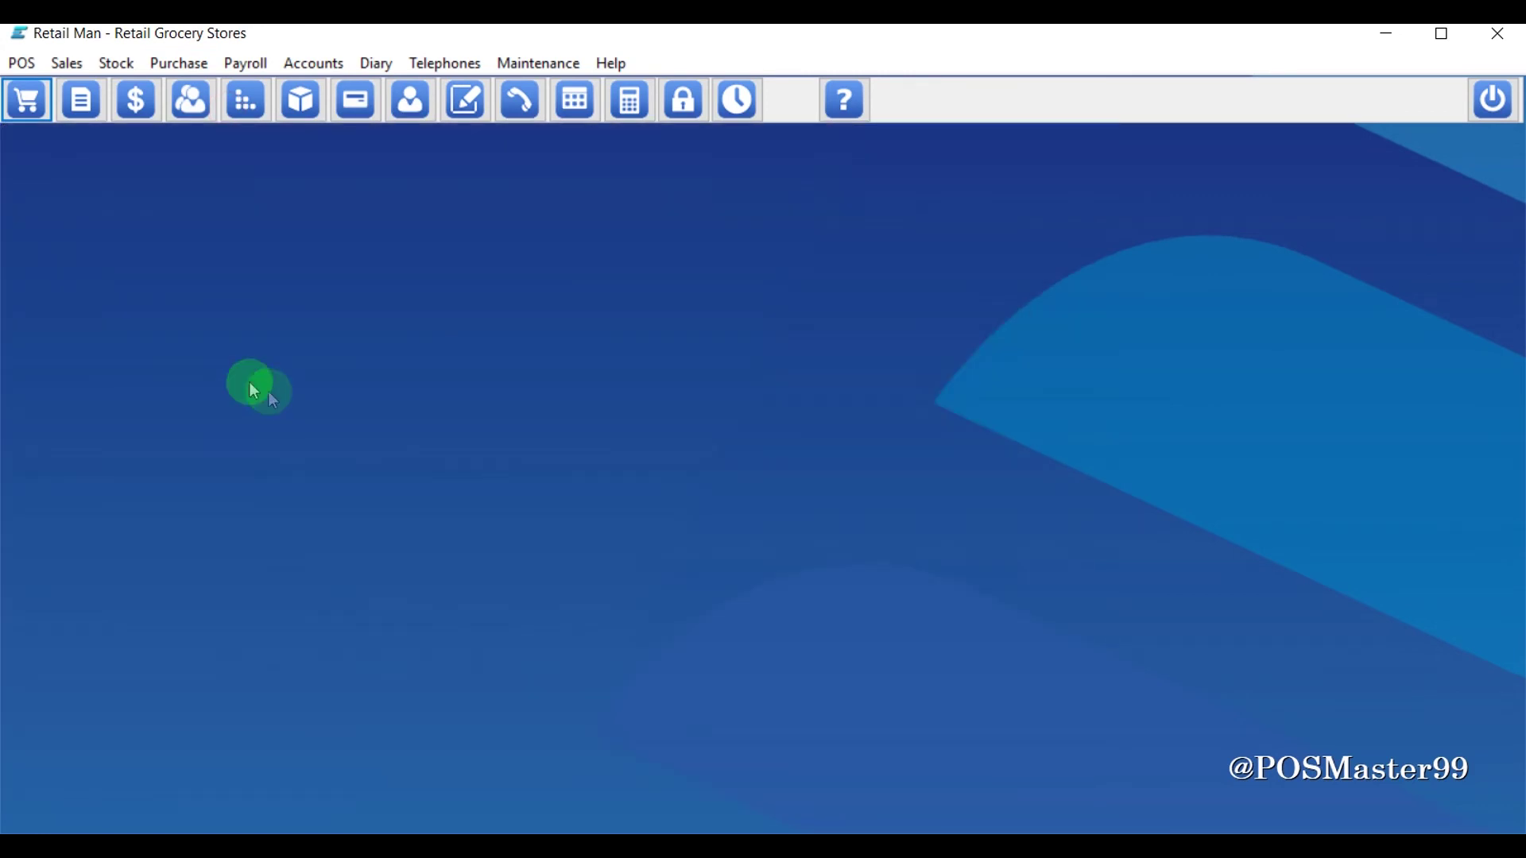
{"action": "left_click", "coordinate": [81, 66]}
{"action": "left_click", "coordinate": [108, 117]}
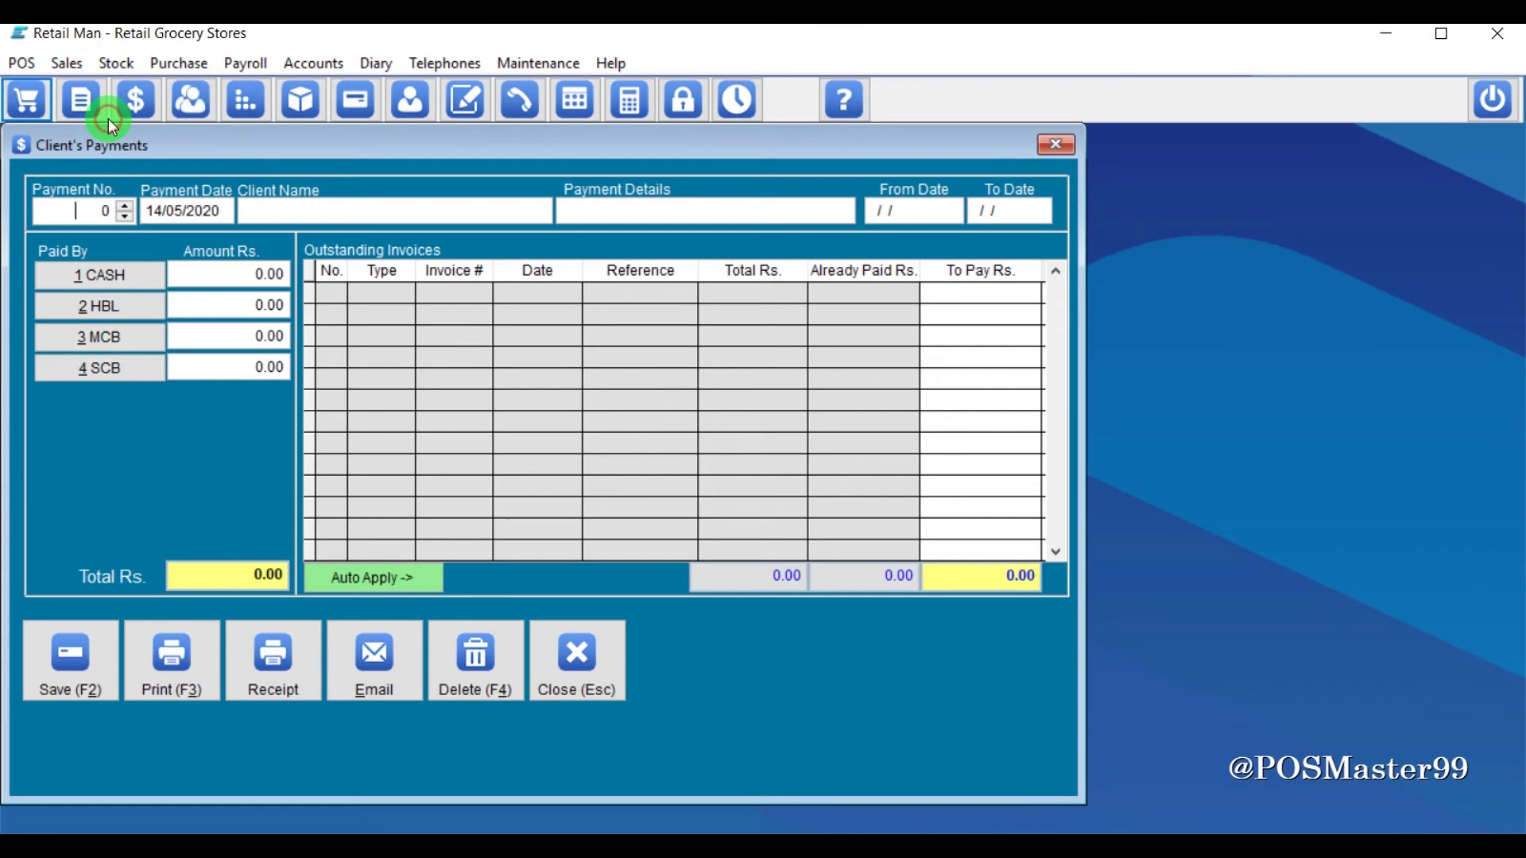
{"action": "key", "text": "Escape"}
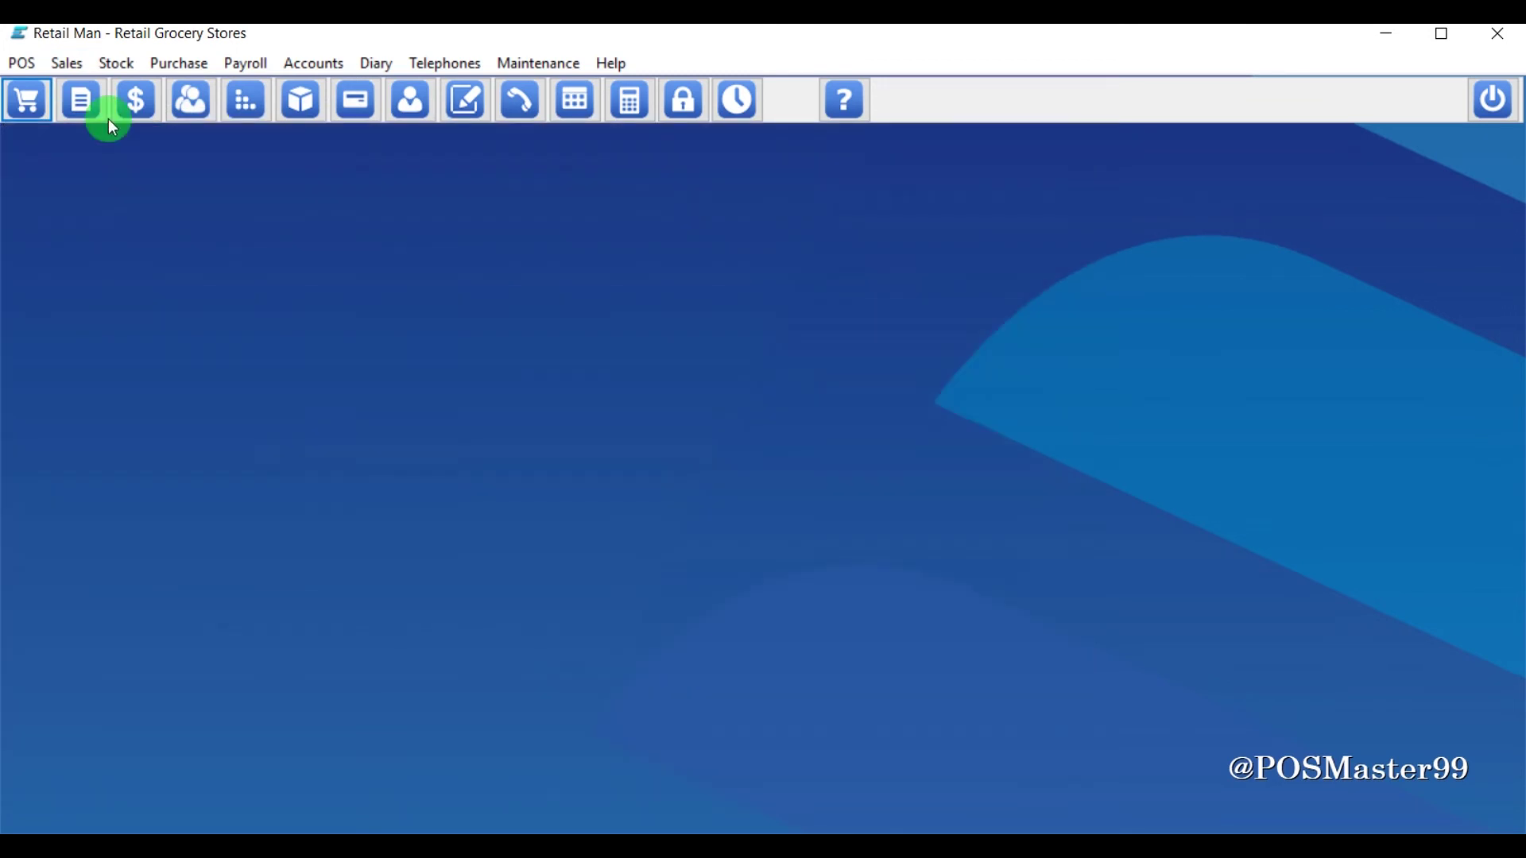
Step: Reopen the payment types in the system setup and clear the sales account of HBL
{"action": "left_click", "coordinate": [540, 64]}
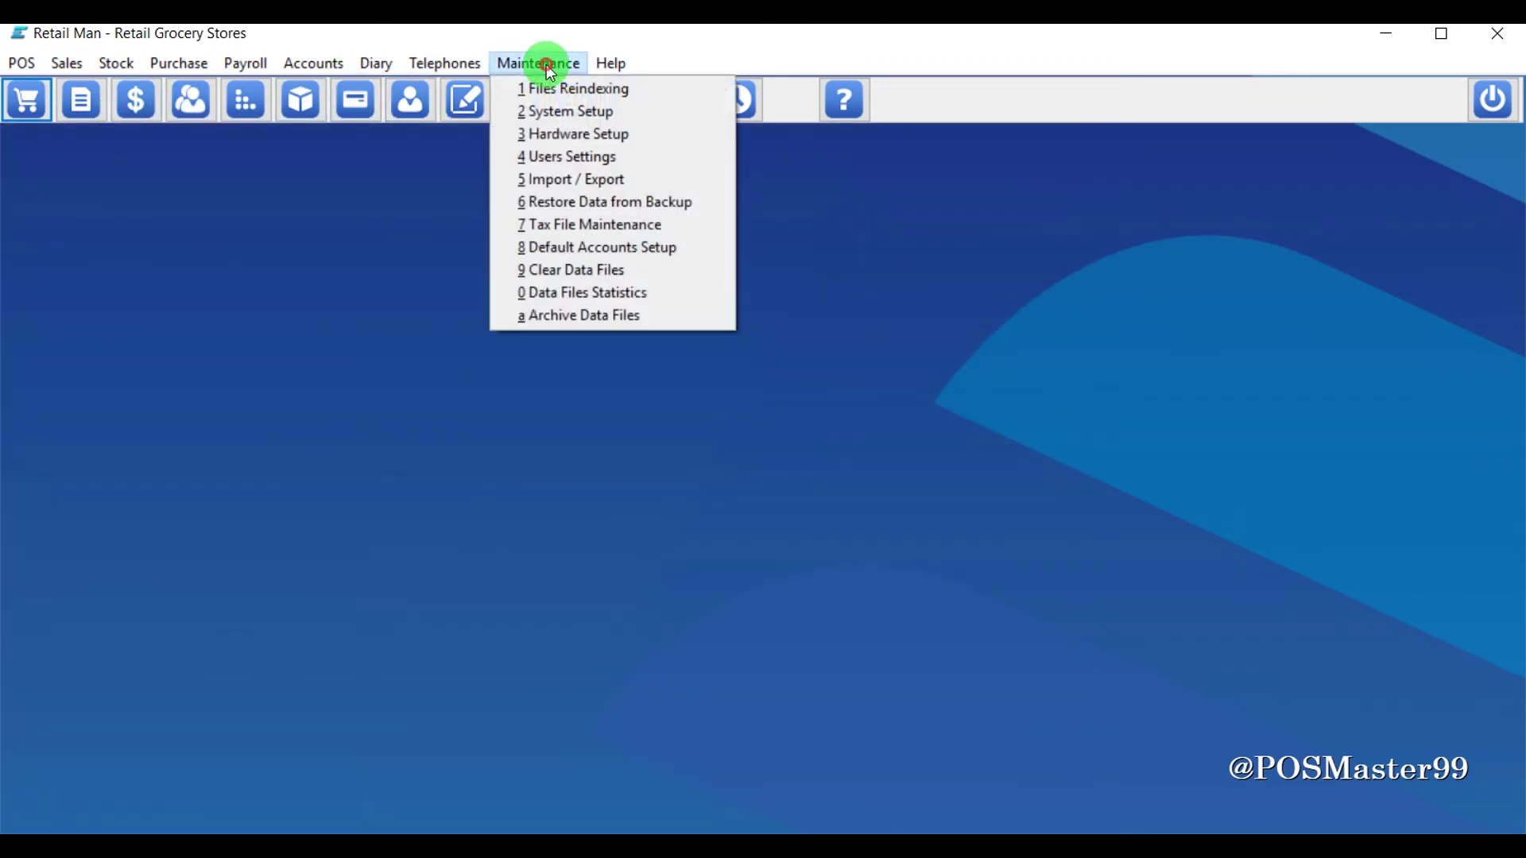
{"action": "left_click", "coordinate": [573, 115]}
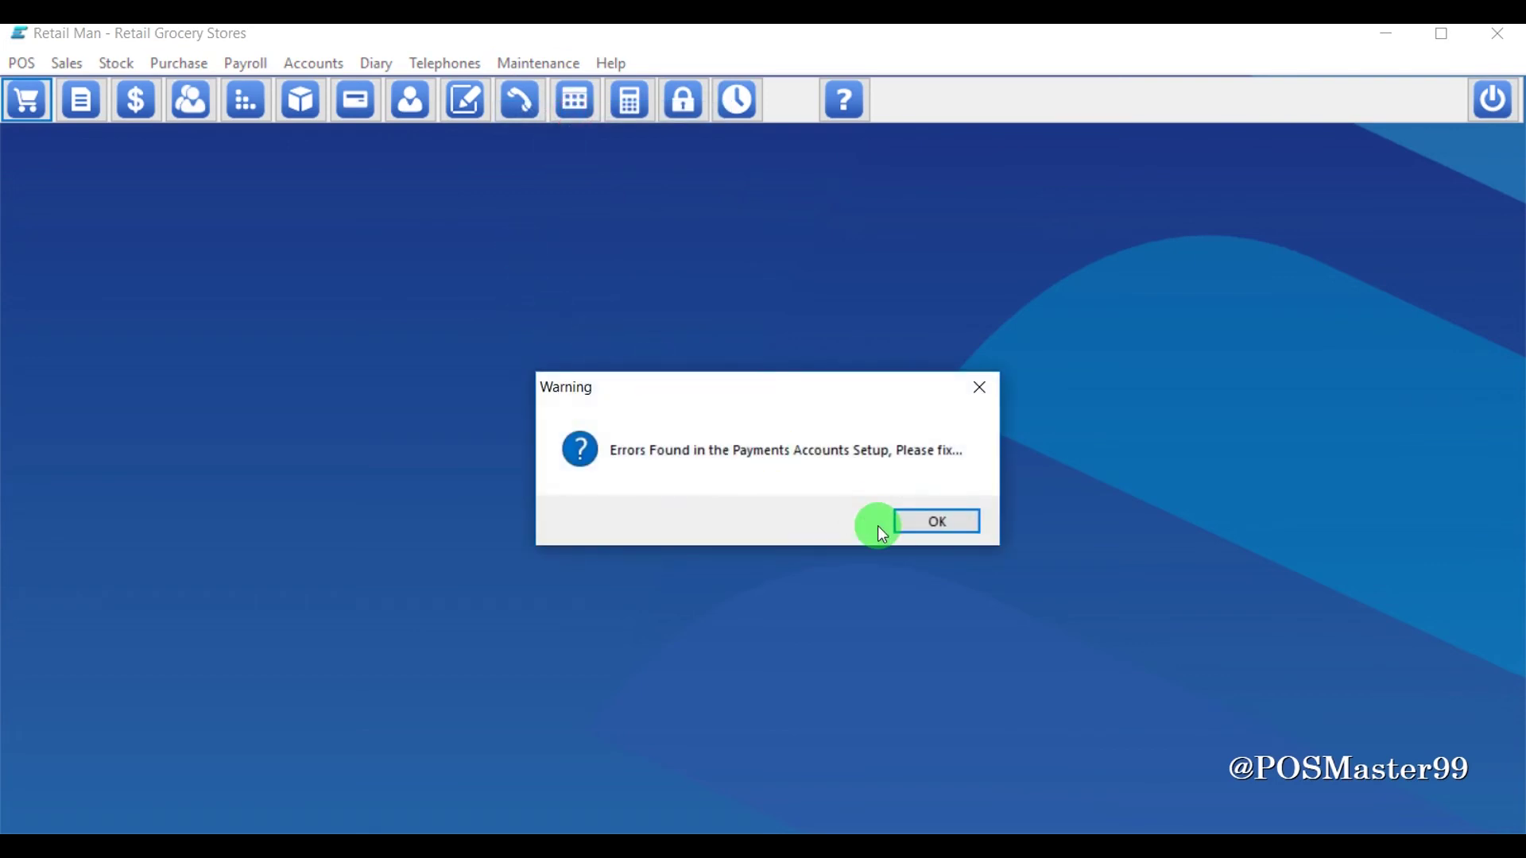
{"action": "left_click", "coordinate": [938, 521]}
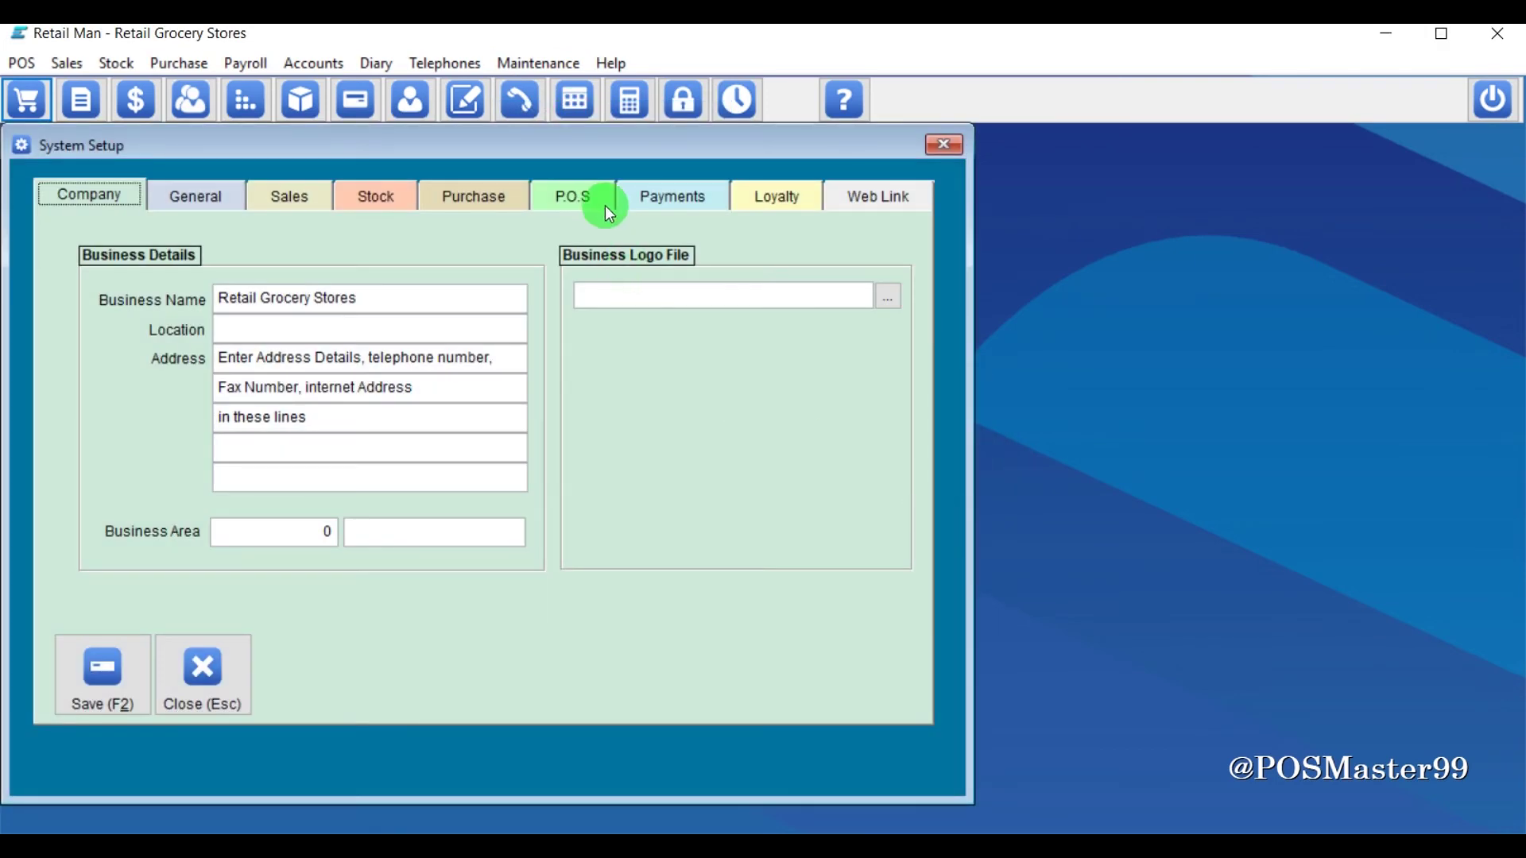
{"action": "left_click", "coordinate": [681, 194]}
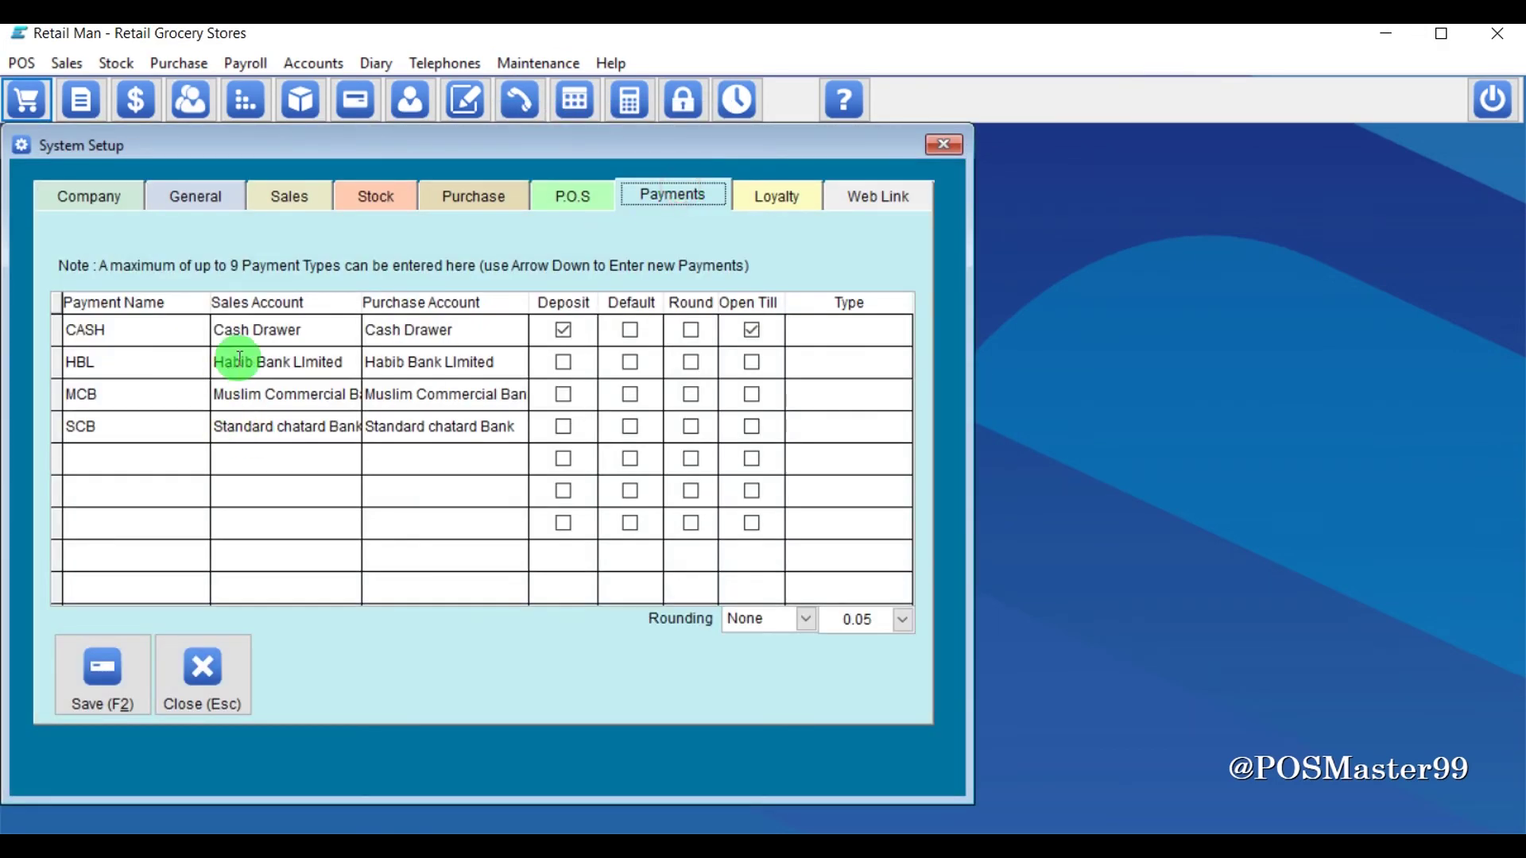
{"action": "left_click", "coordinate": [153, 331]}
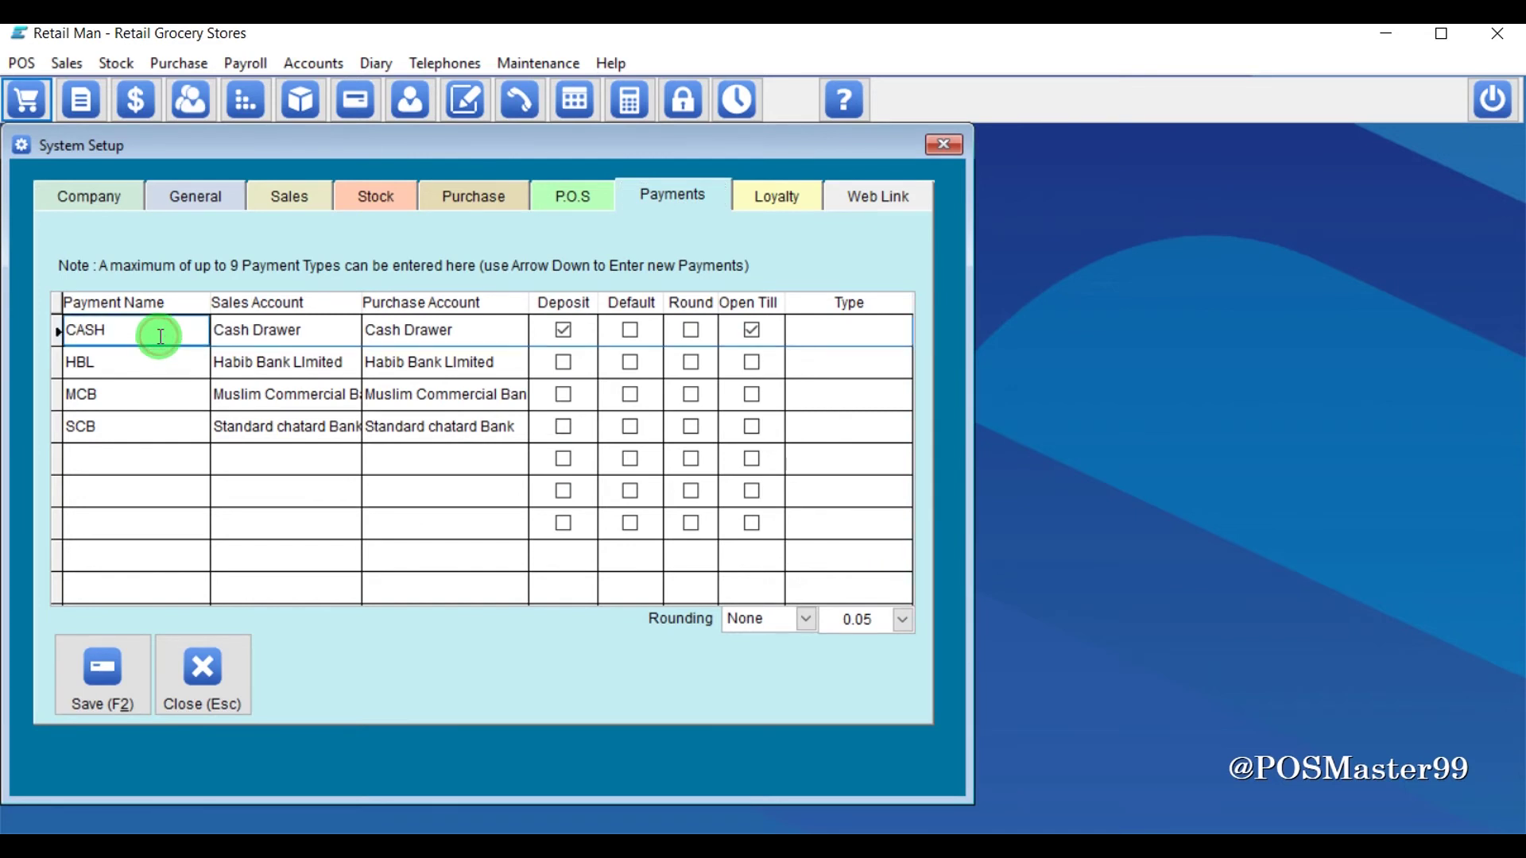
{"action": "key", "text": "Down"}
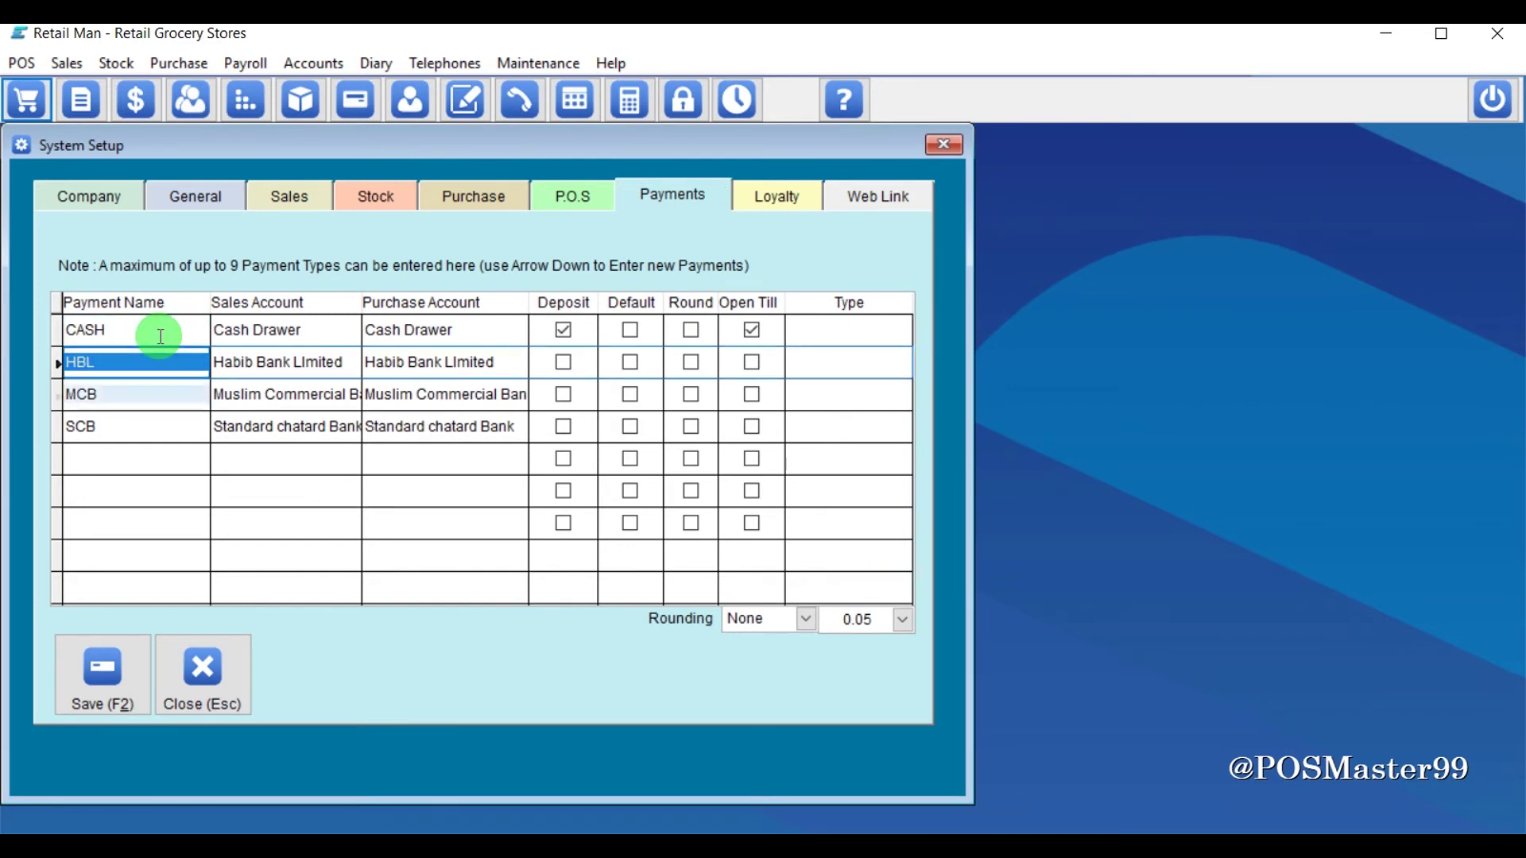
{"action": "key", "text": "Down"}
{"action": "key", "text": "Up"}
{"action": "key", "text": "Tab"}
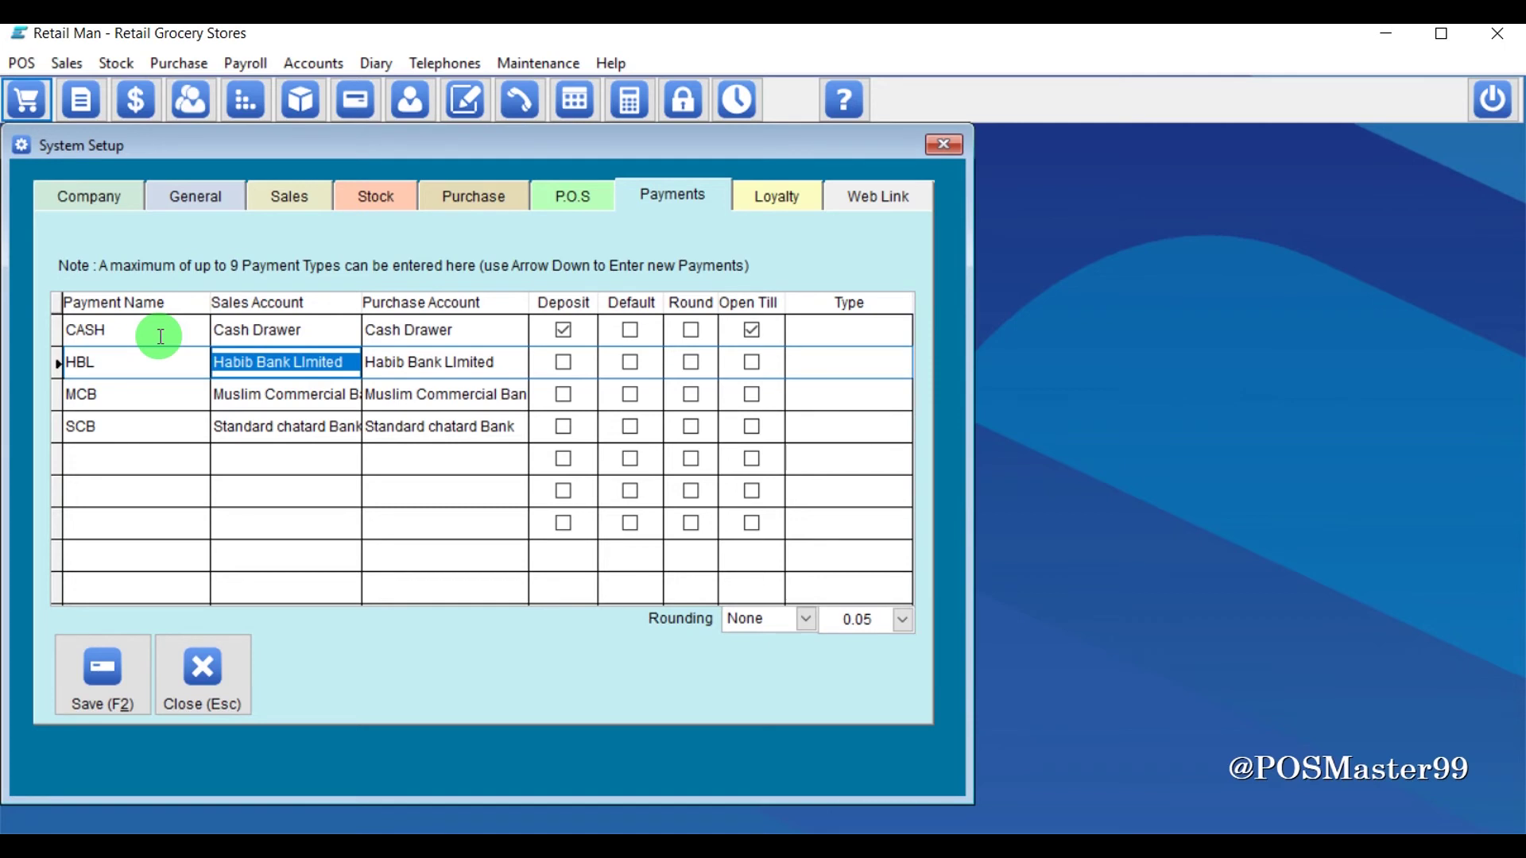
{"action": "key", "text": "Down"}
{"action": "key", "text": "Down"}
{"action": "key", "text": "shift+Tab"}
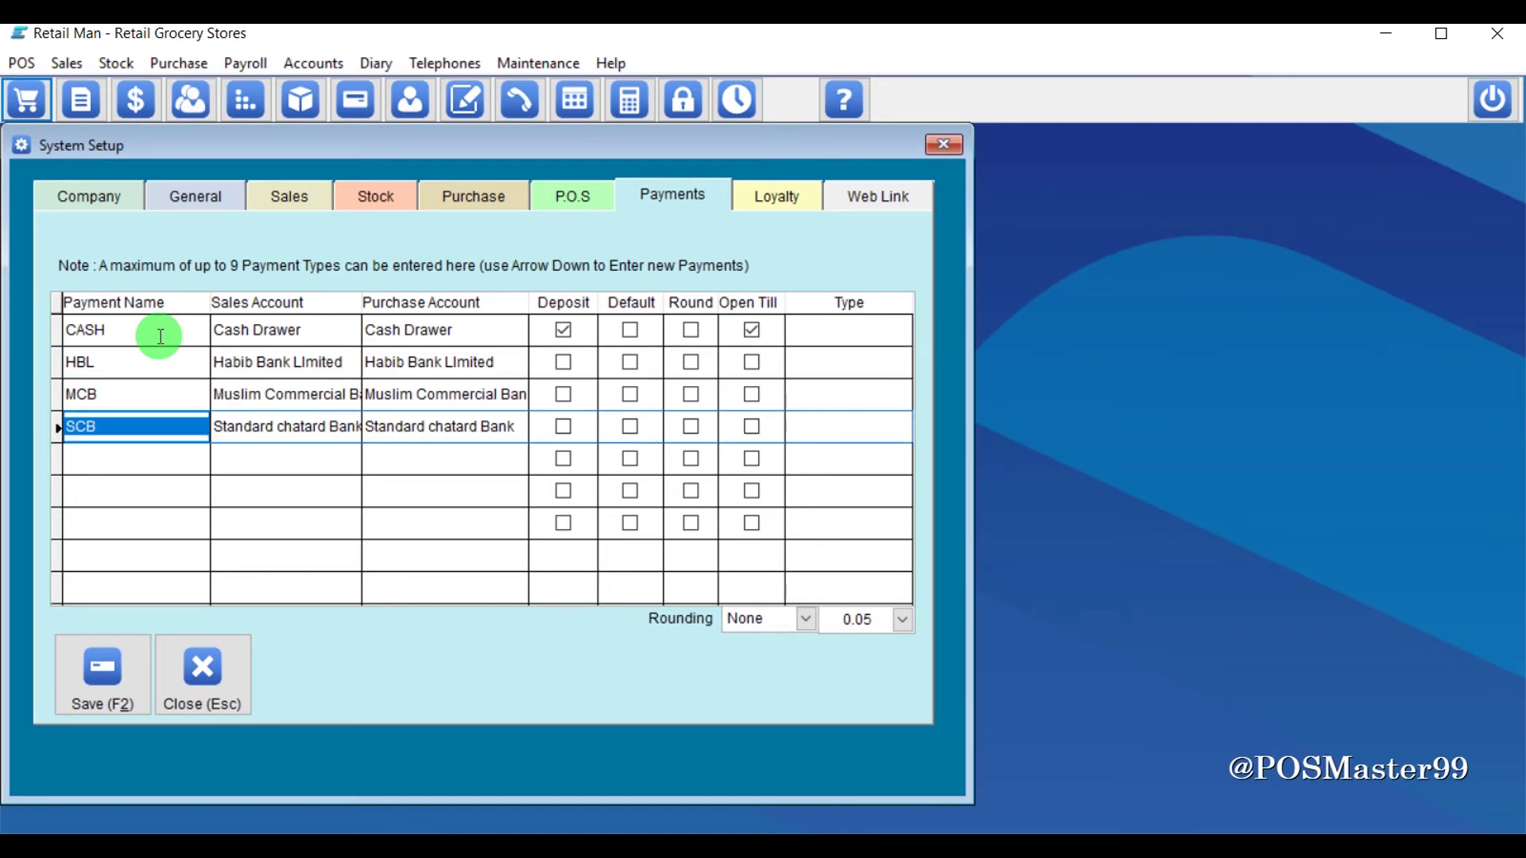
{"action": "key", "text": "Tab"}
{"action": "key", "text": "Up"}
{"action": "key", "text": "Up"}
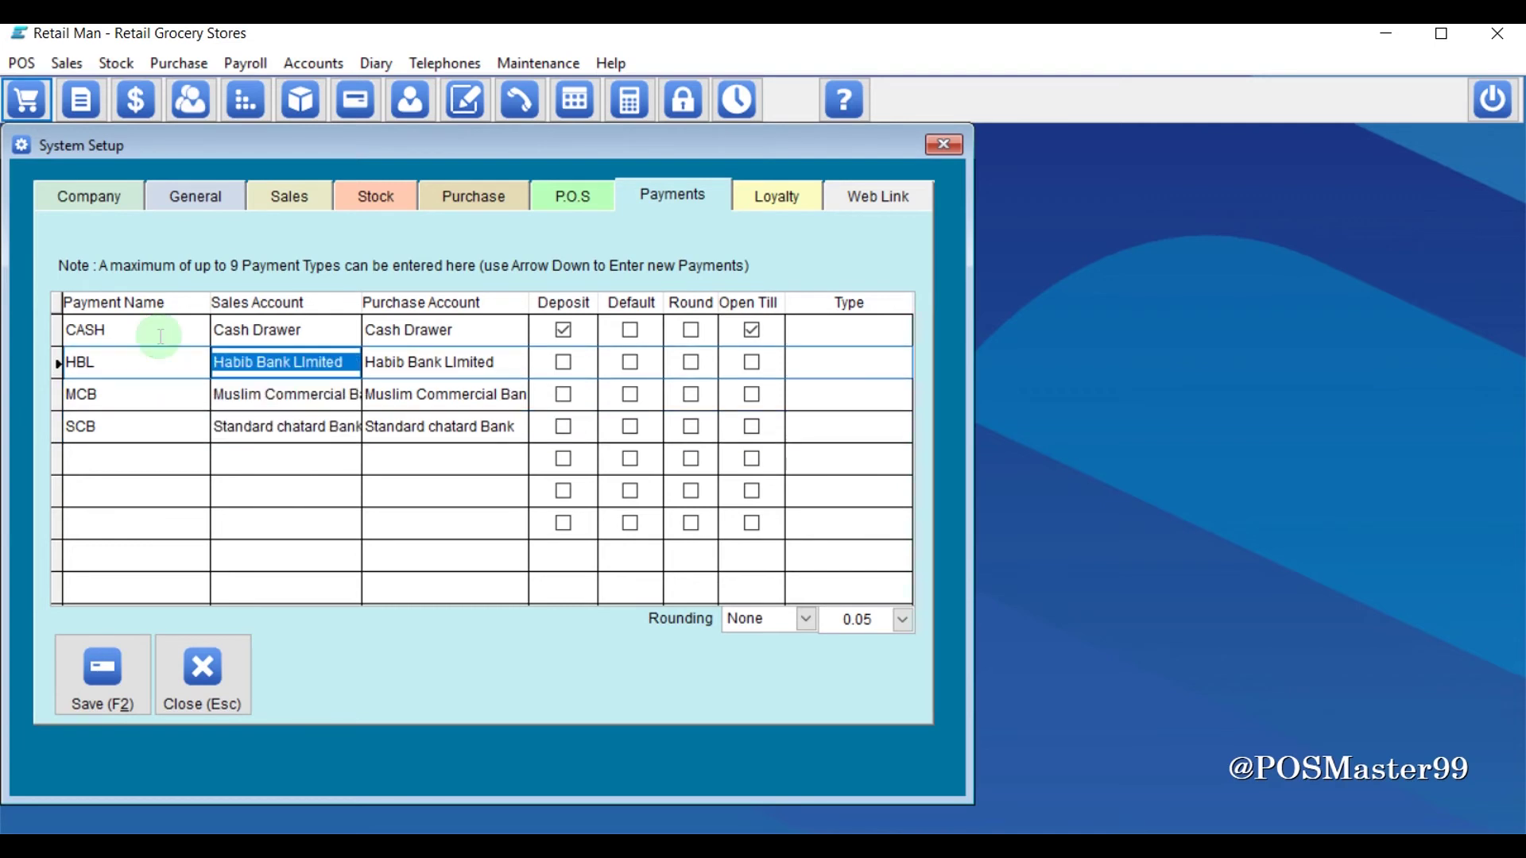
{"action": "key", "text": "Delete"}
Step: Clear the purchase account of the SCB payment type
{"action": "key", "text": "Tab"}
{"action": "key", "text": "Down"}
{"action": "key", "text": "Down"}
{"action": "key", "text": "Delete"}
Step: Review the sales and purchase accounts assigned to the HBL, MCB and SCB payment types
{"action": "key", "text": "Up"}
{"action": "key", "text": "Down"}
{"action": "key", "text": "Up"}
{"action": "key", "text": "Up"}
{"action": "key", "text": "Up"}
{"action": "key", "text": "Down"}
{"action": "key", "text": "Left"}
{"action": "key", "text": "Left"}
{"action": "key", "text": "Left"}
{"action": "key", "text": "Right"}
{"action": "key", "text": "Right"}
{"action": "key", "text": "Right"}
{"action": "key", "text": "Left"}
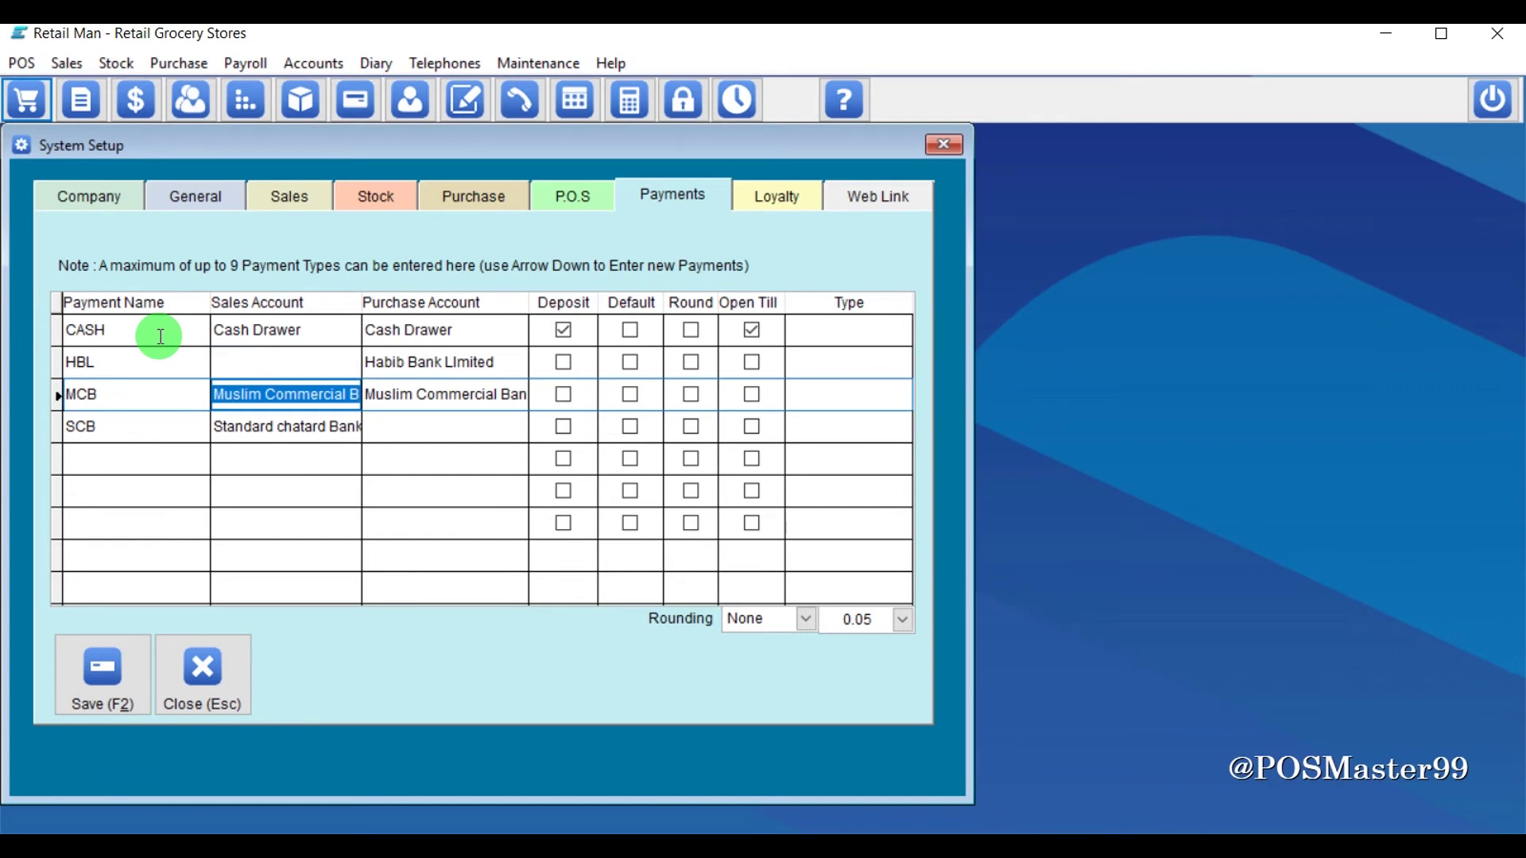
{"action": "key", "text": "Right"}
{"action": "key", "text": "Left"}
{"action": "key", "text": "Right"}
{"action": "key", "text": "Left"}
{"action": "key", "text": "Right"}
{"action": "key", "text": "Left"}
{"action": "key", "text": "Down"}
{"action": "key", "text": "Right"}
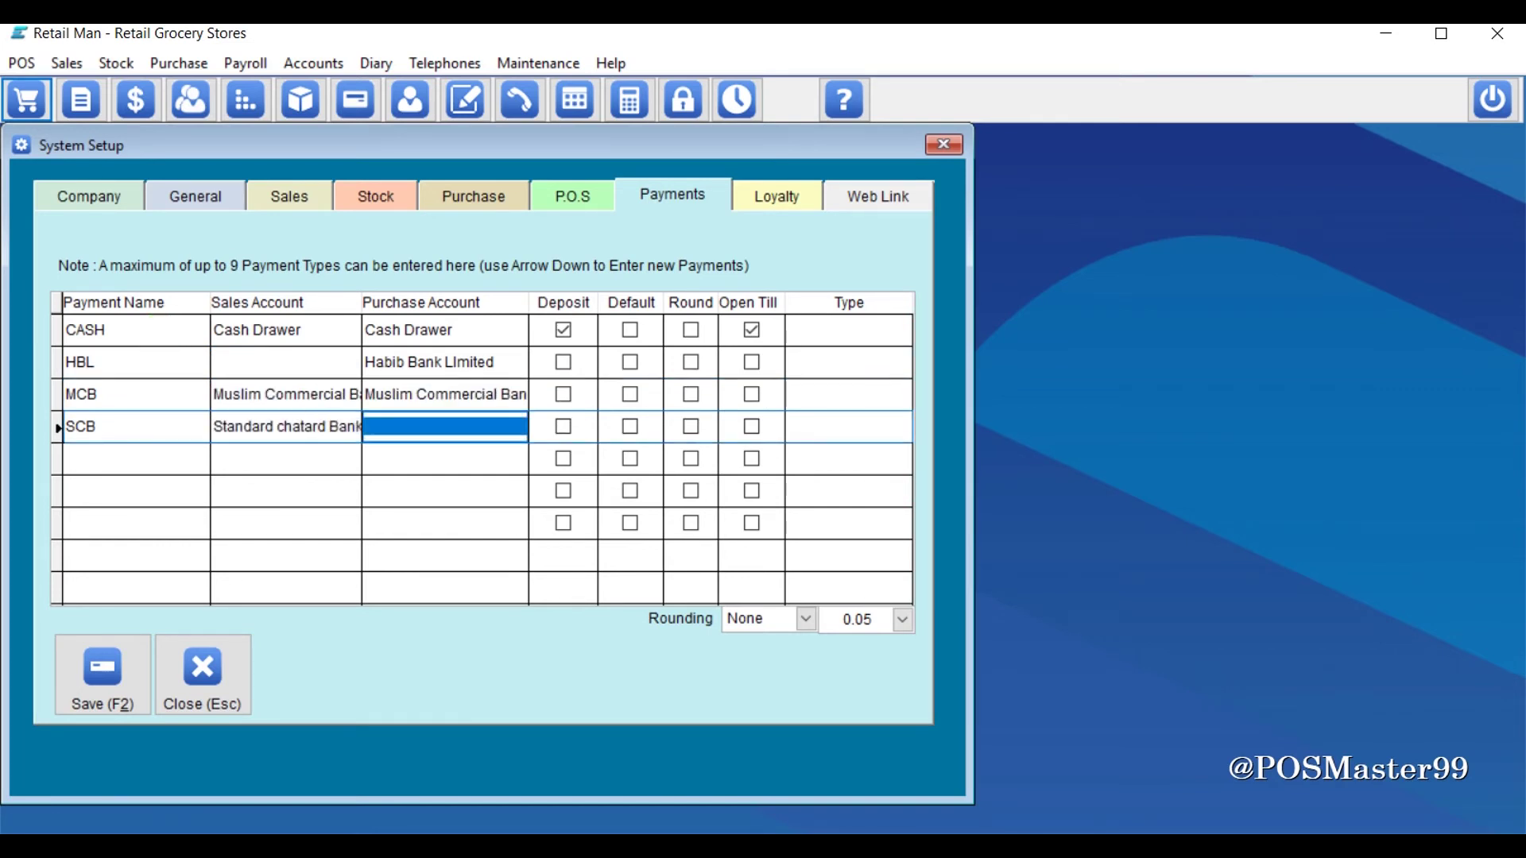
Step: Save the payment type setup, check which payment methods the supplier payments form offers, and close the form
{"action": "left_click", "coordinate": [120, 664]}
{"action": "left_click", "coordinate": [177, 65]}
{"action": "left_click", "coordinate": [215, 110]}
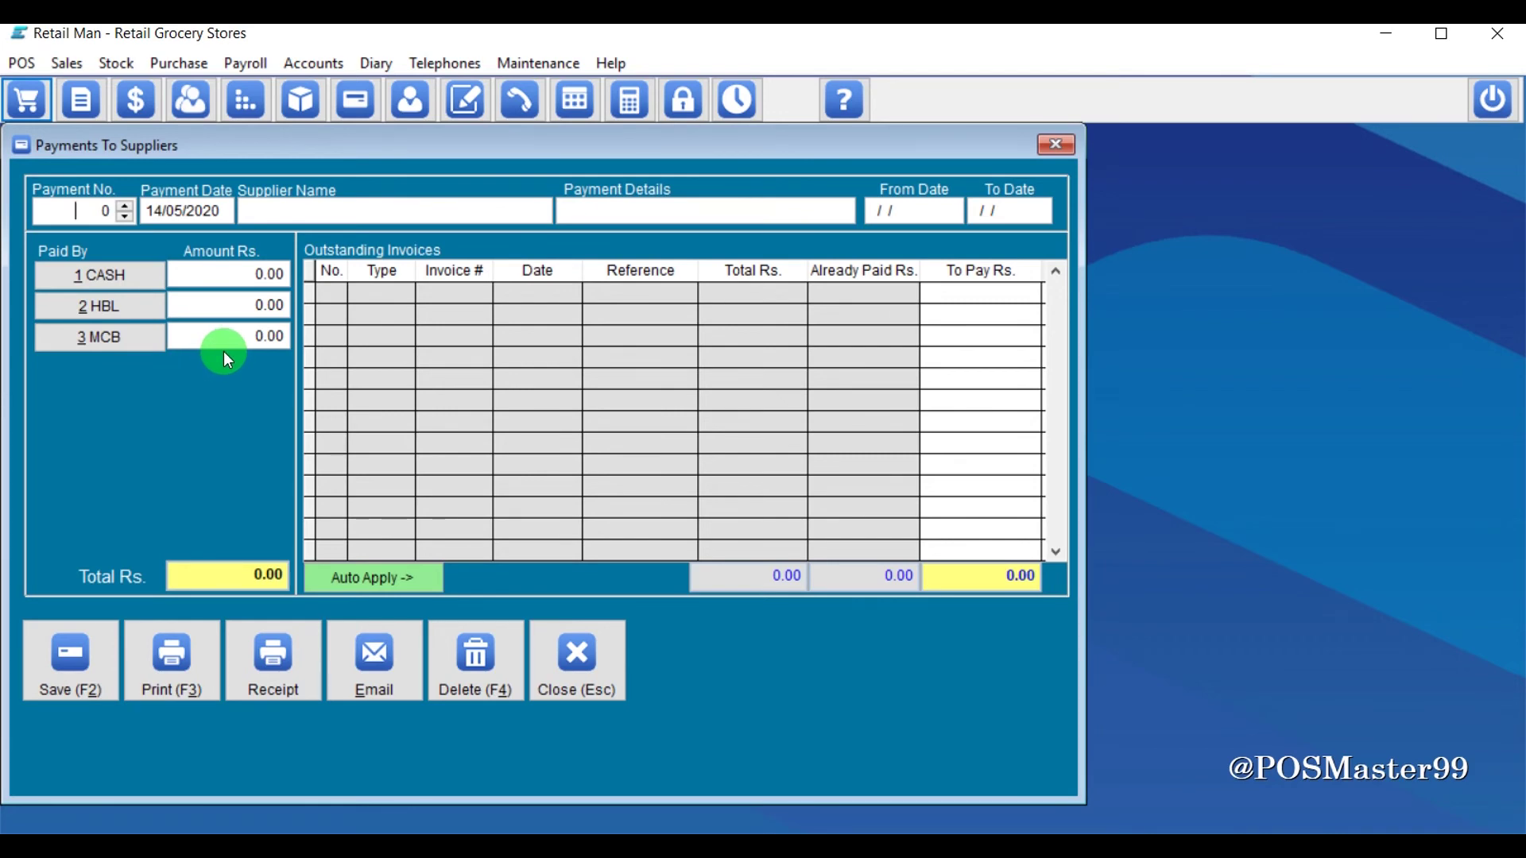
{"action": "key", "text": "Escape"}
Step: Check which bank payment methods the client payments form offers, and close the form
{"action": "left_click", "coordinate": [68, 62]}
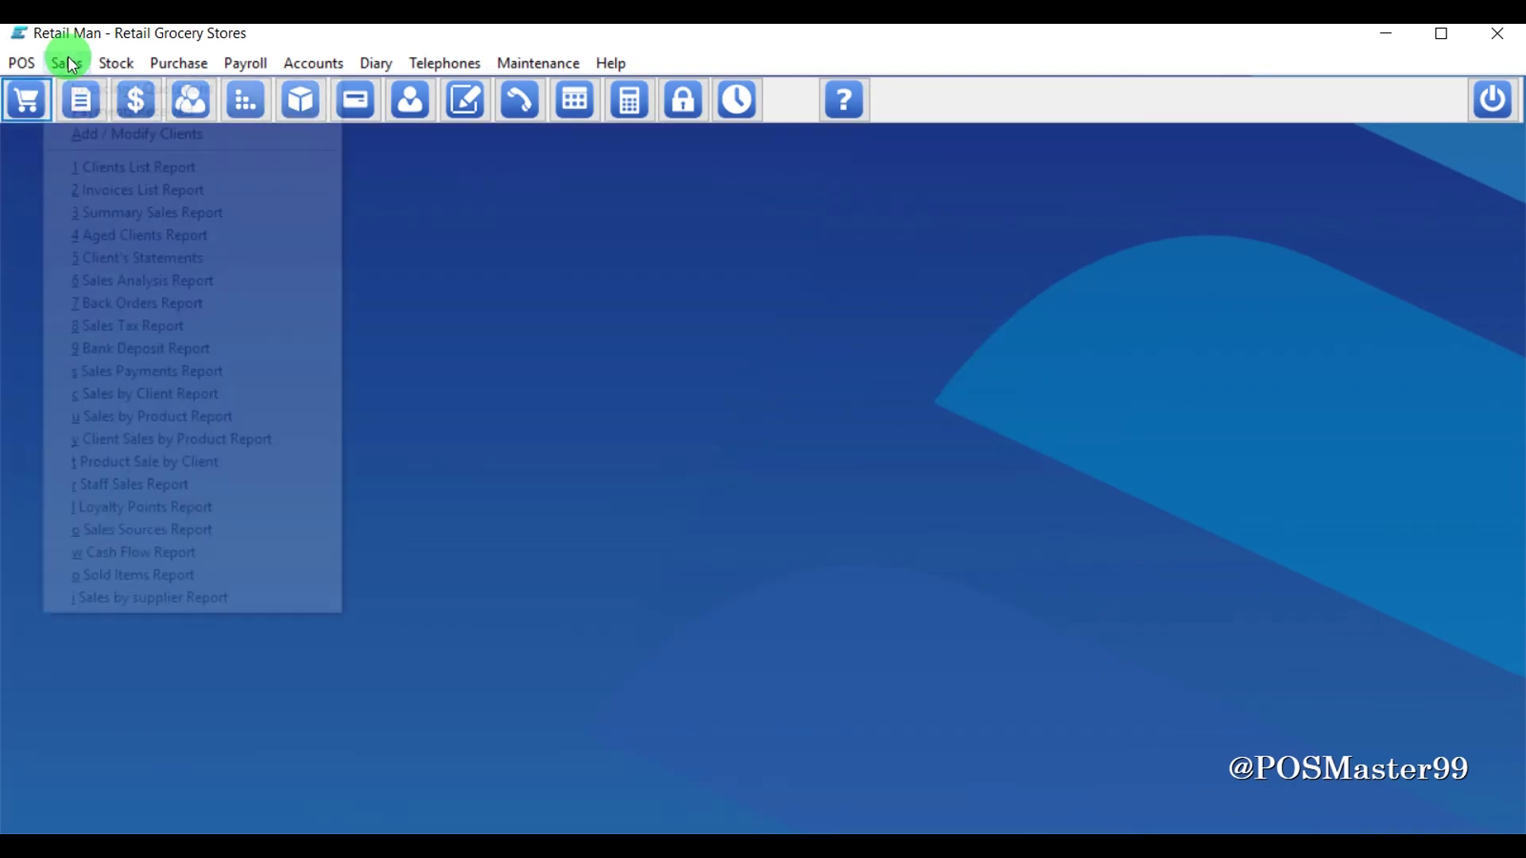
{"action": "left_click", "coordinate": [99, 110]}
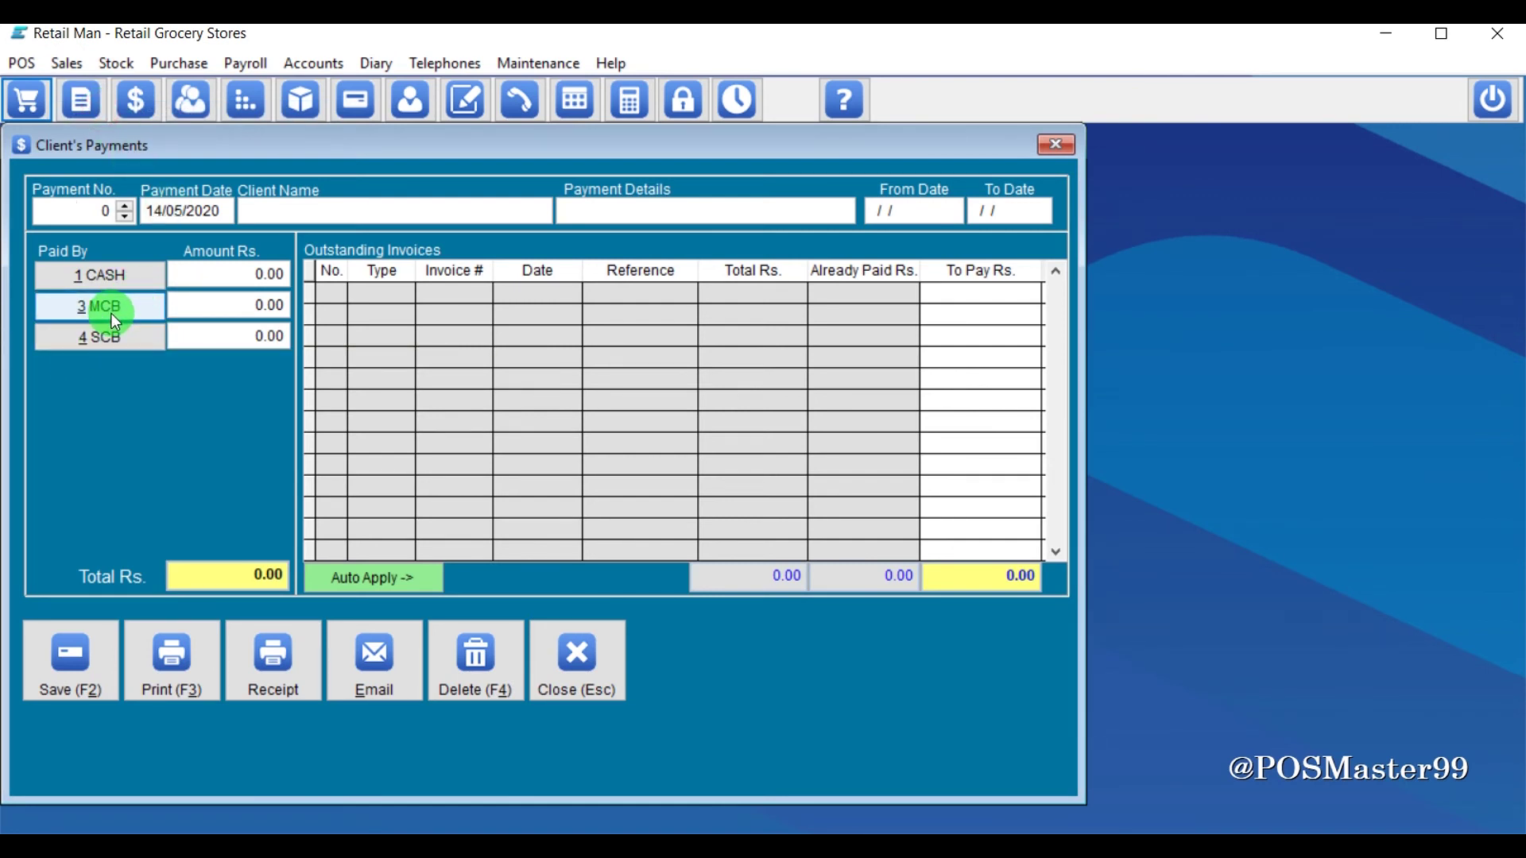
{"action": "key", "text": "Escape"}
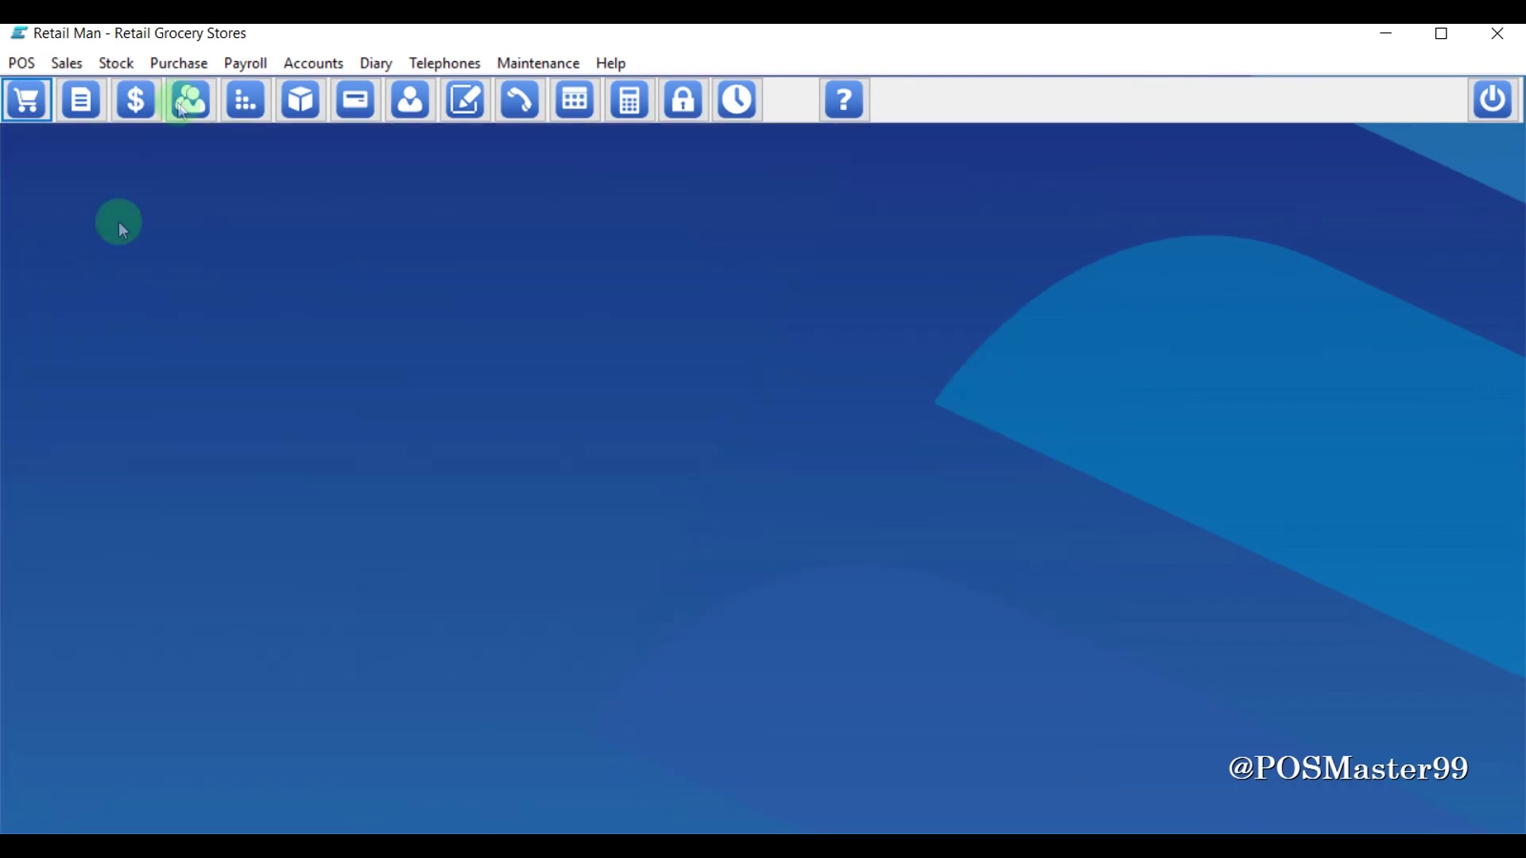
Step: Reopen the payment types in the system setup, review the blank HBL sales account, and save the setup
{"action": "left_click", "coordinate": [513, 62]}
{"action": "left_click", "coordinate": [557, 112]}
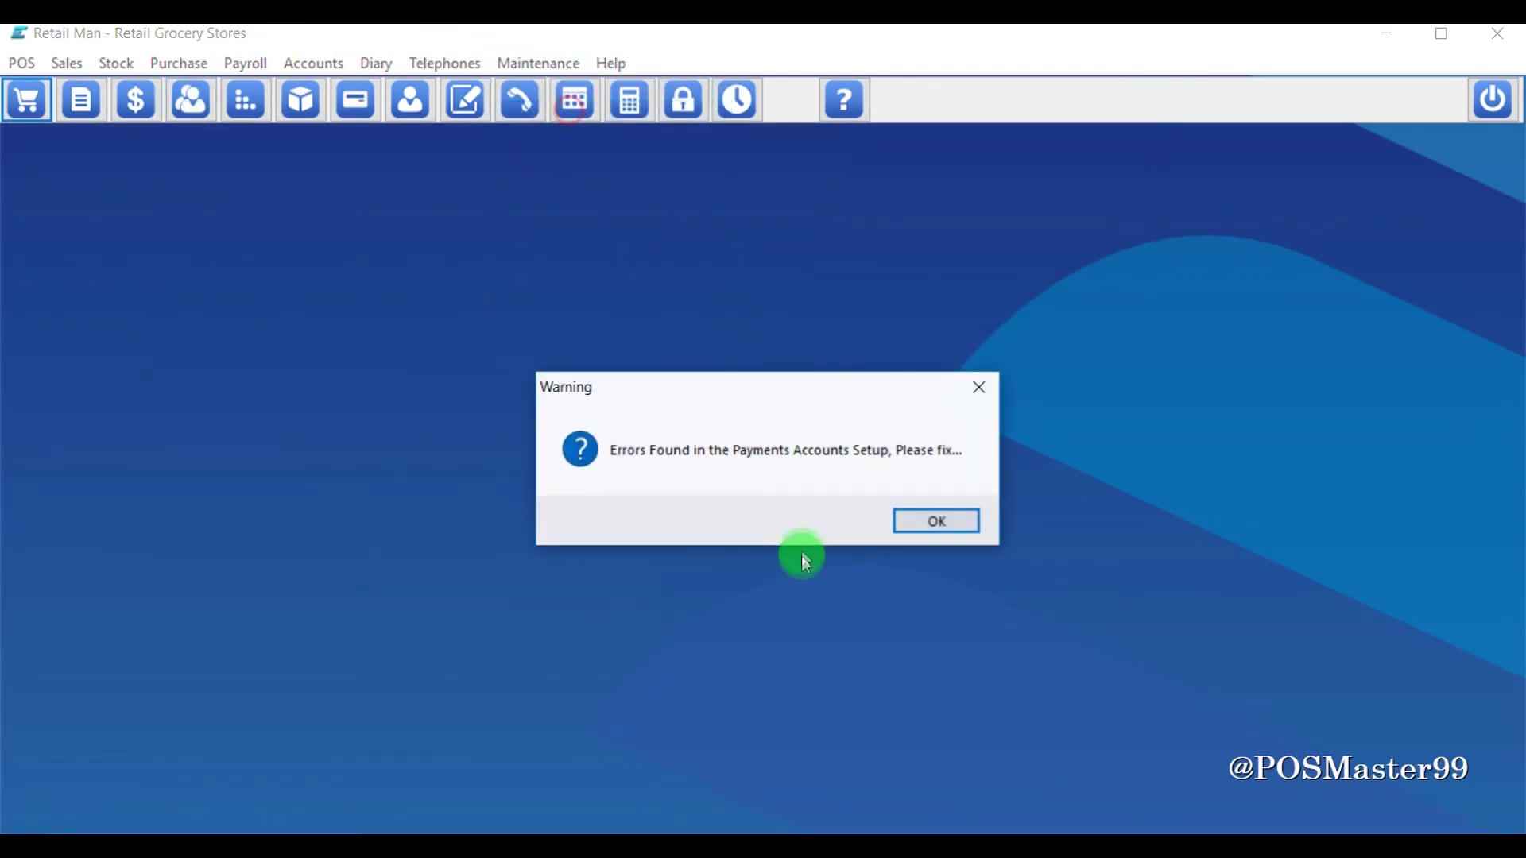
{"action": "left_click", "coordinate": [961, 530]}
{"action": "left_click", "coordinate": [660, 184]}
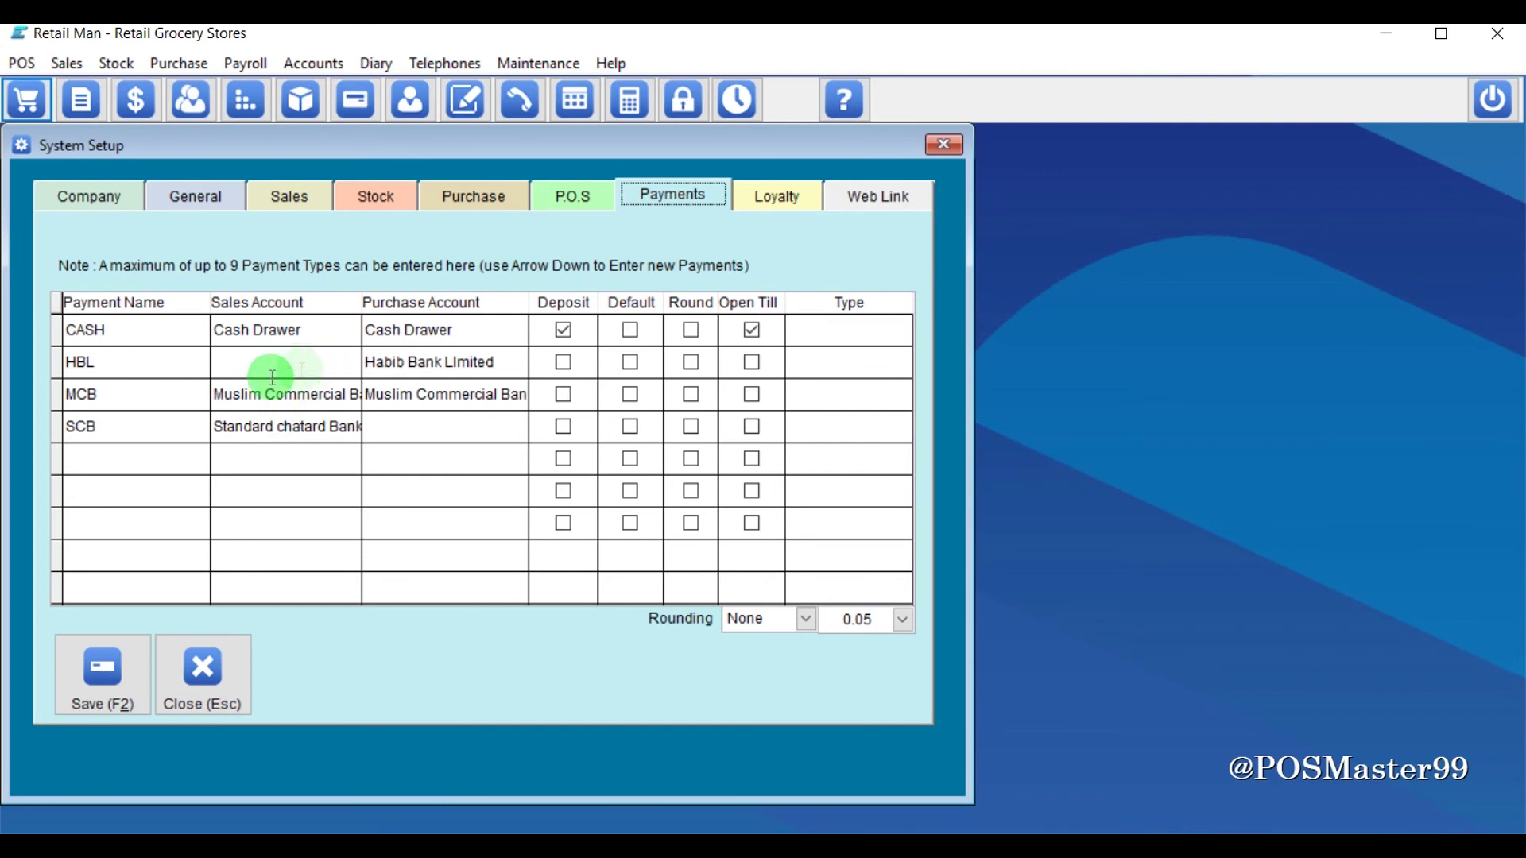
{"action": "left_click", "coordinate": [343, 368]}
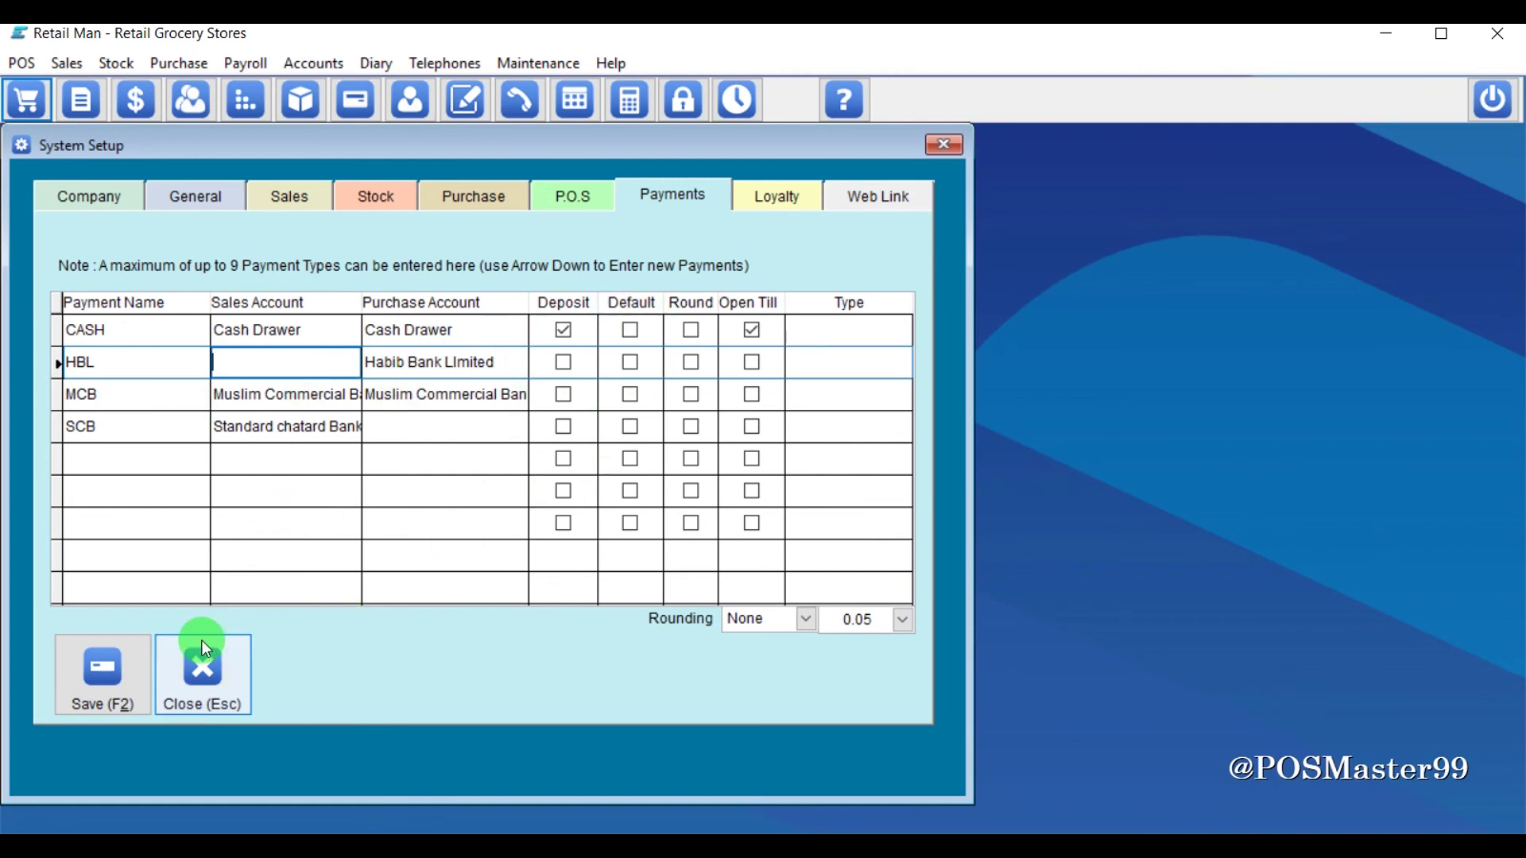
{"action": "left_click", "coordinate": [120, 667]}
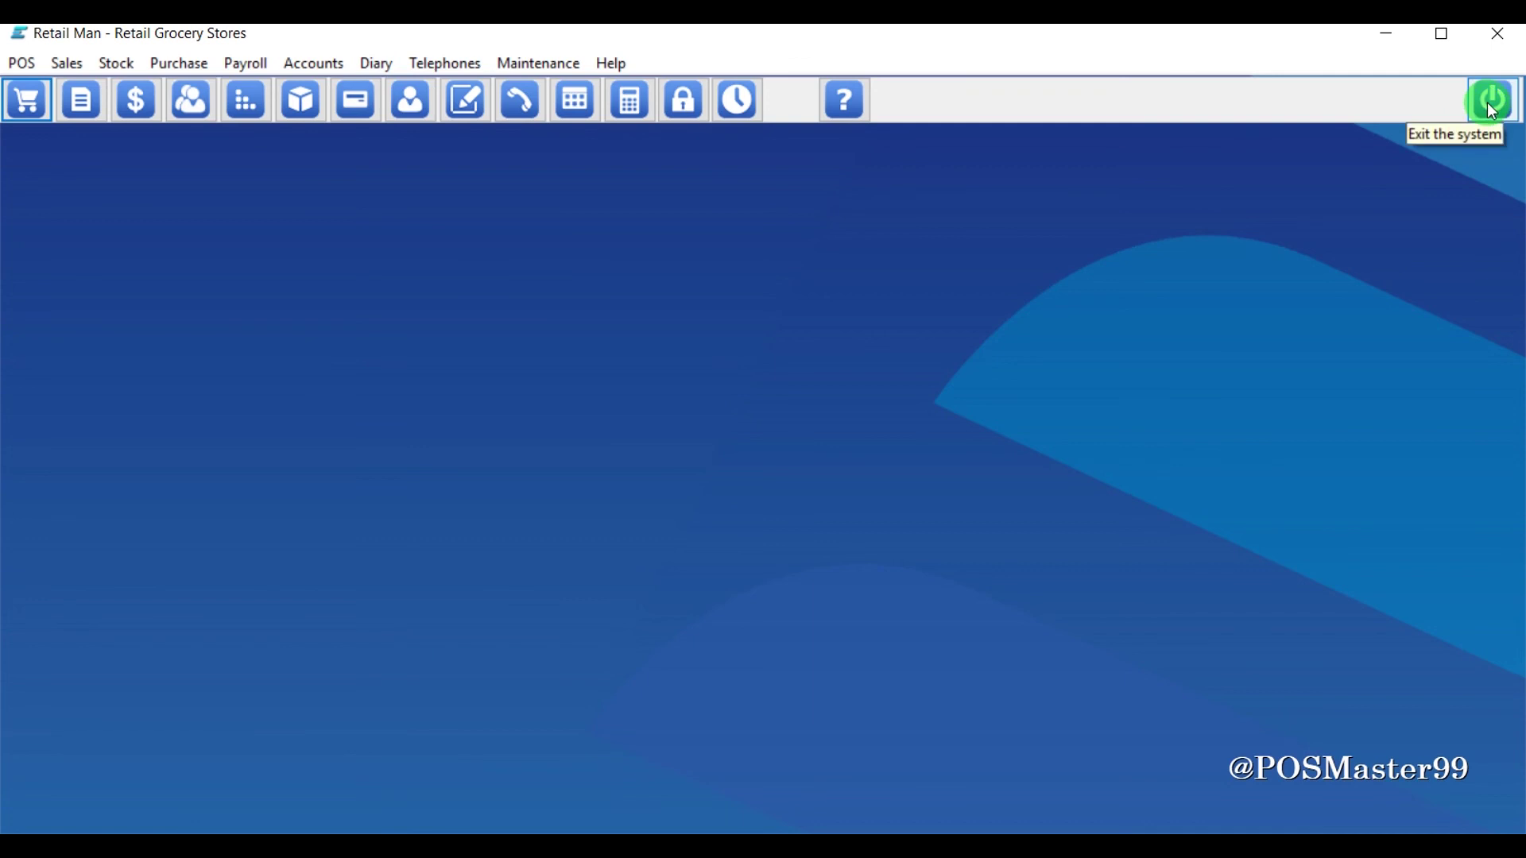
Step: Exit Retail Man without making a backup
{"action": "left_click", "coordinate": [1492, 110]}
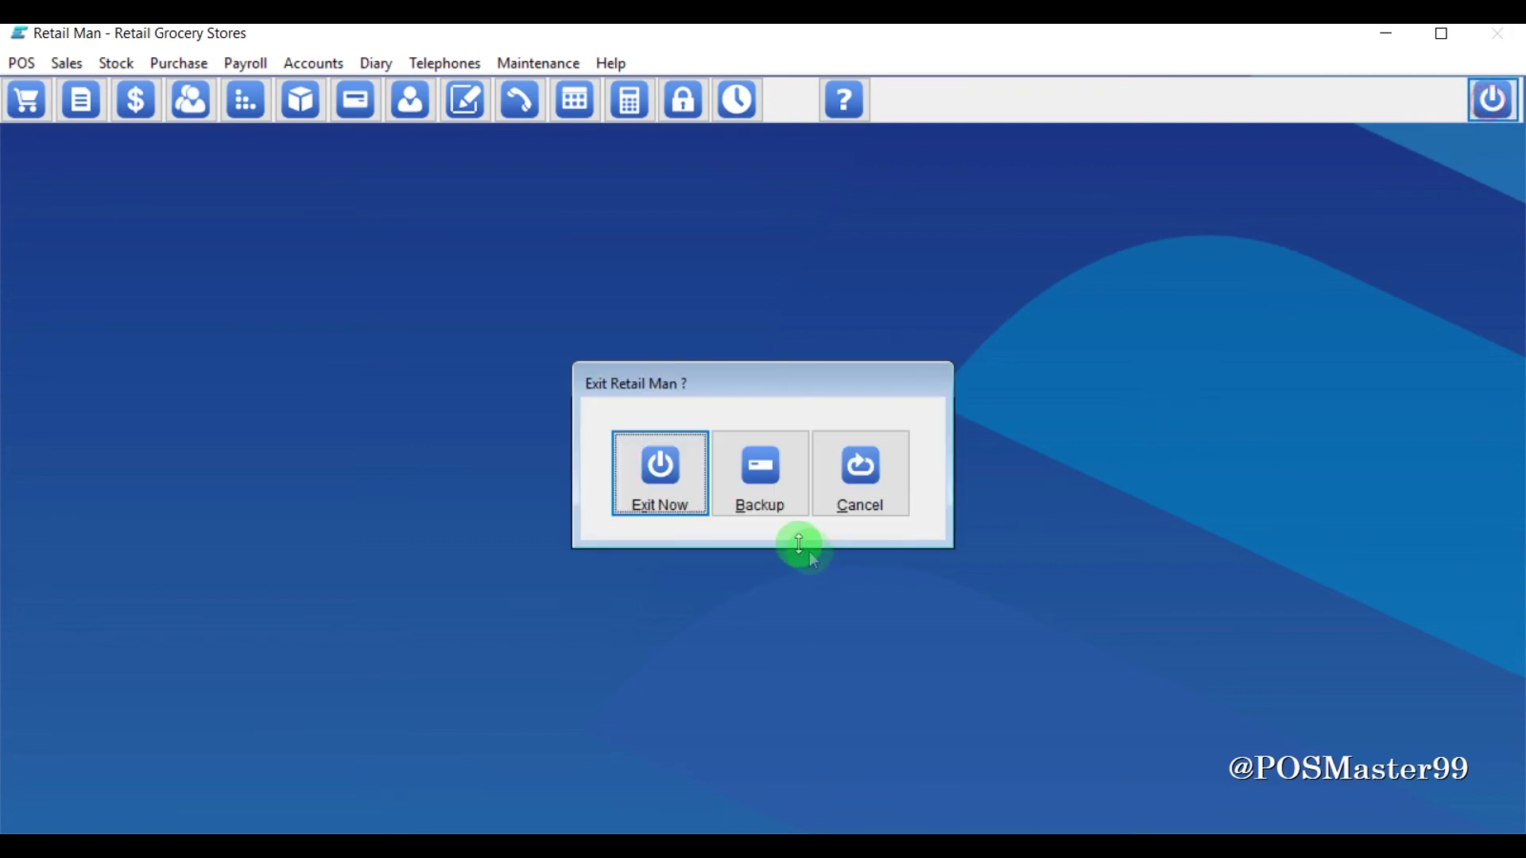
{"action": "left_click", "coordinate": [659, 475]}
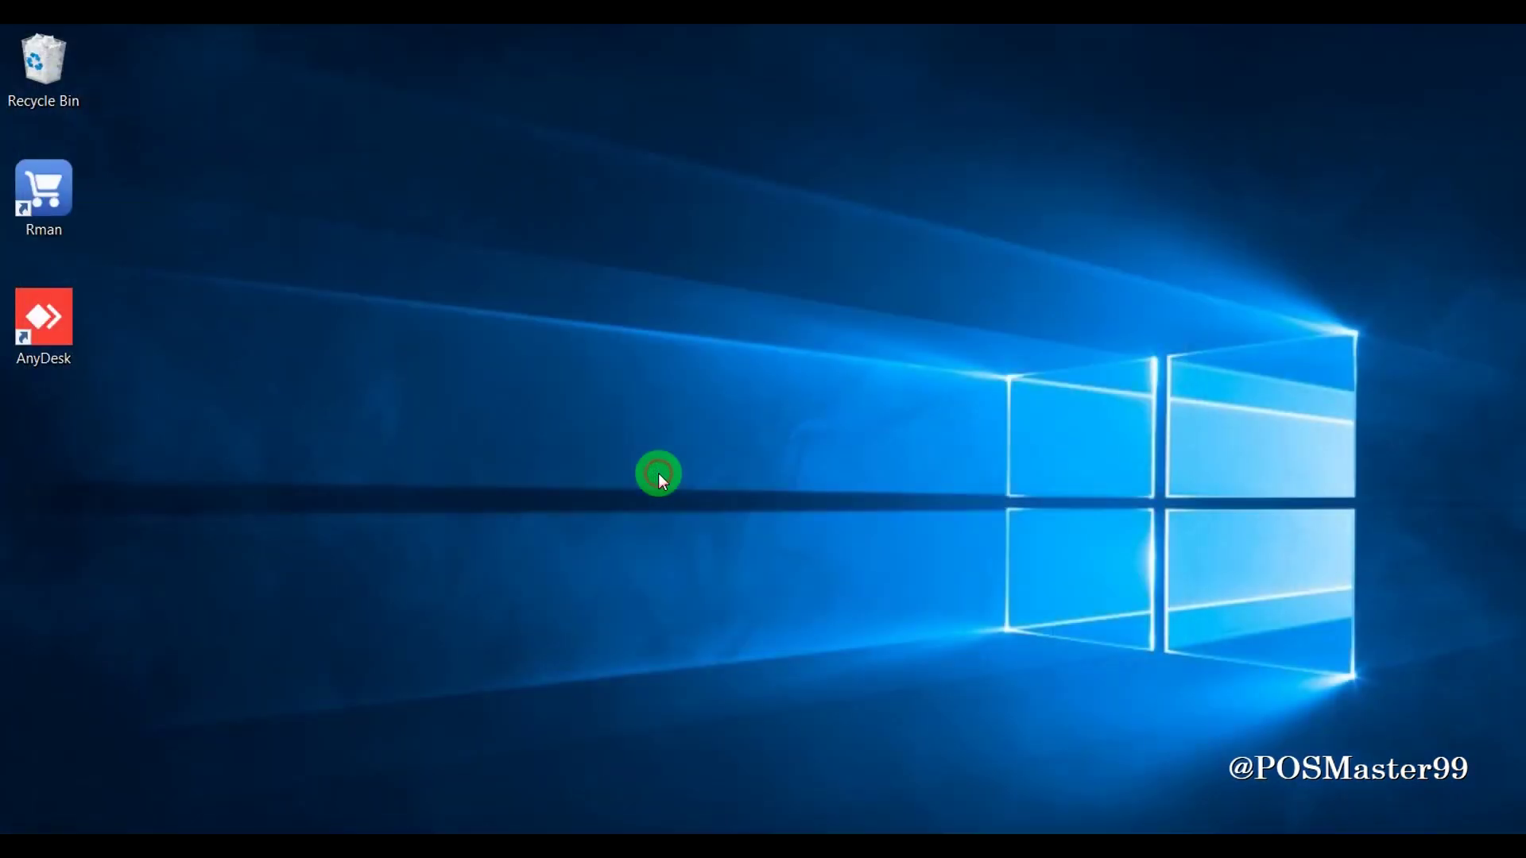